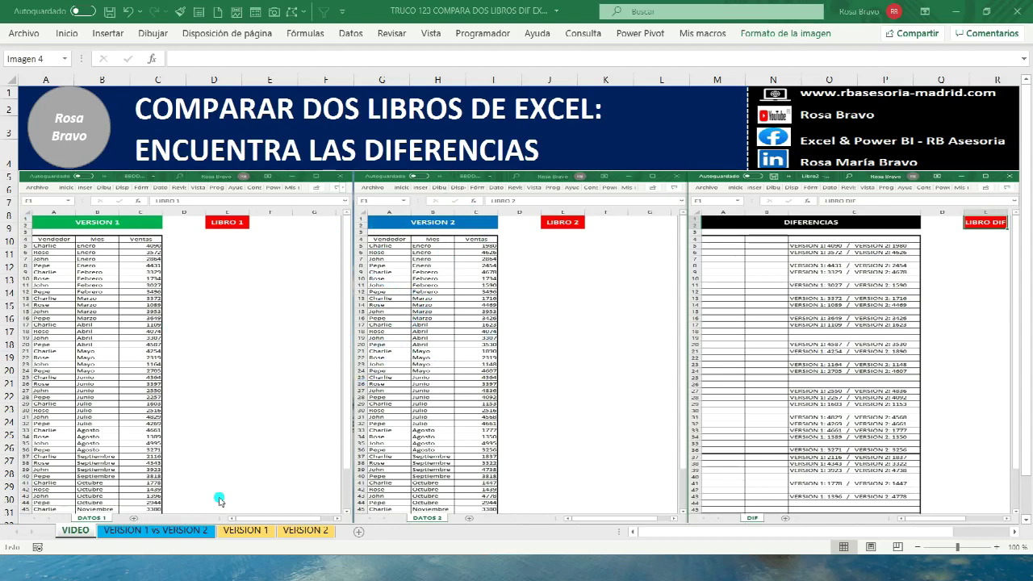
# Switch to the 'VERSION 1 vs VERSION 2' sheet to view both sales tables side by side
pyautogui.click(178, 530)
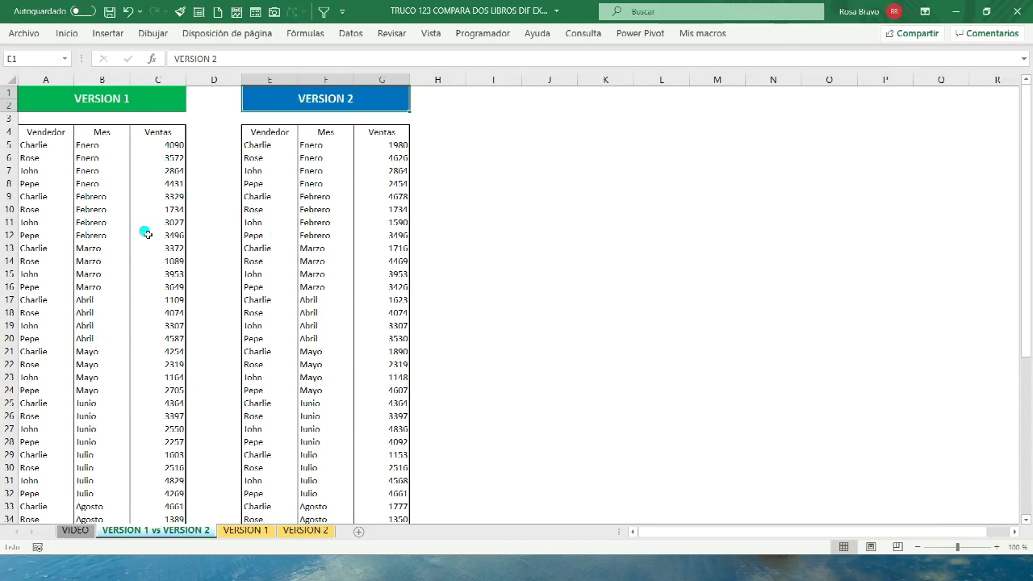
pyautogui.click(41, 100)
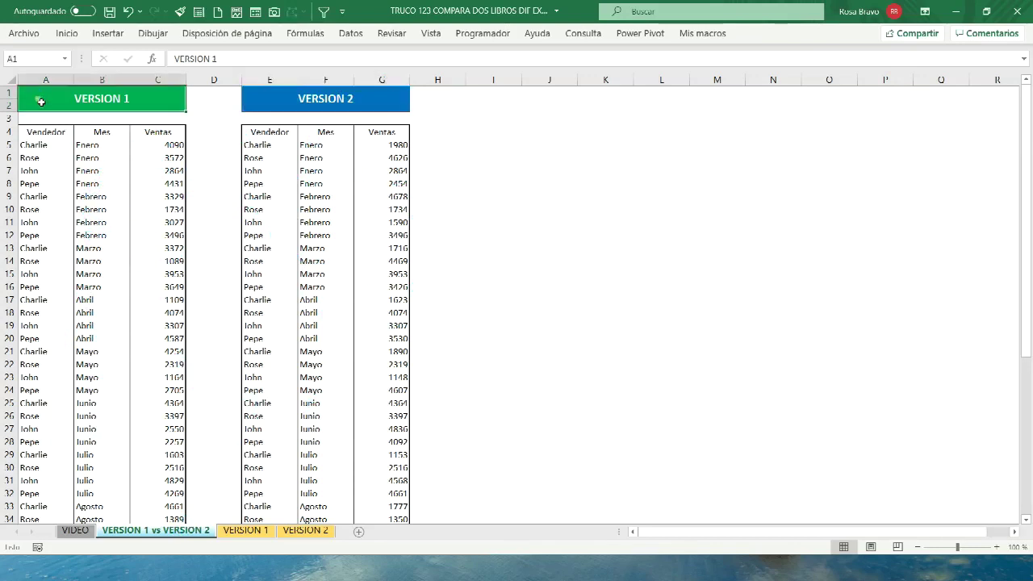
pyautogui.moveTo(32, 133); pyautogui.dragTo(45, 261)
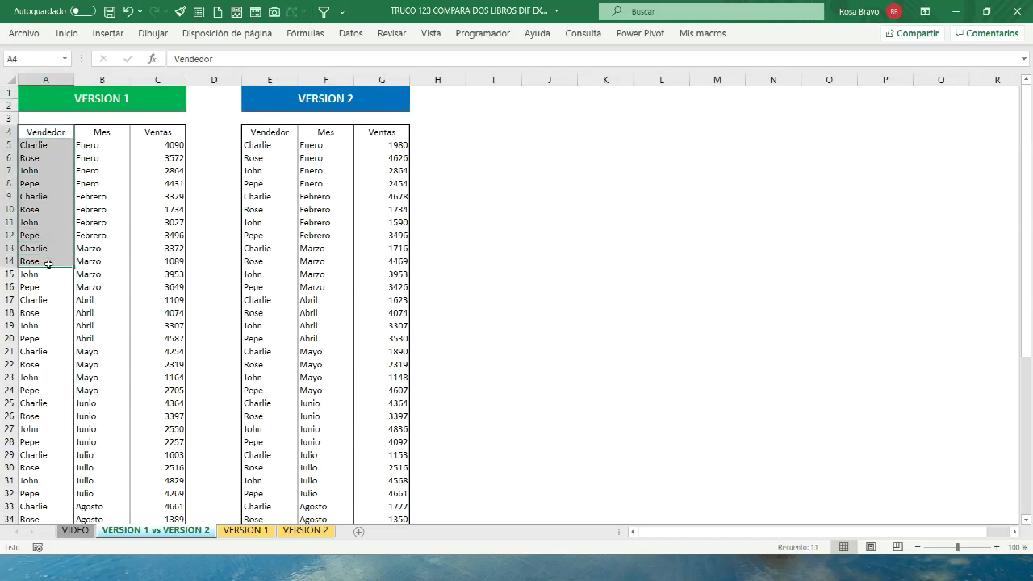
pyautogui.moveTo(93, 133); pyautogui.dragTo(93, 274)
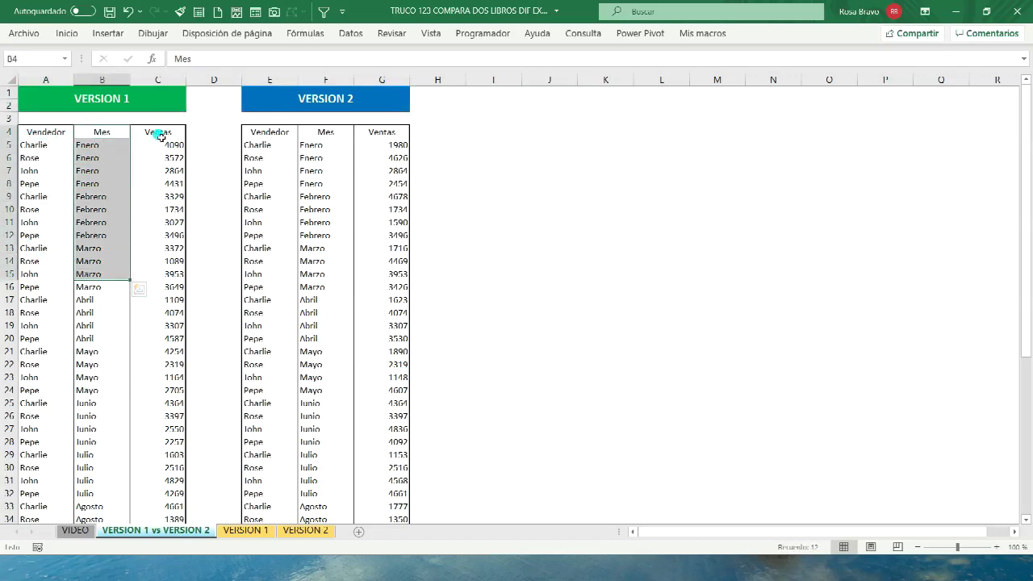
pyautogui.moveTo(157, 133); pyautogui.dragTo(172, 276)
pyautogui.click(309, 103)
pyautogui.click(279, 133)
pyautogui.moveTo(280, 142); pyautogui.dragTo(278, 299)
pyautogui.moveTo(334, 144); pyautogui.dragTo(330, 261)
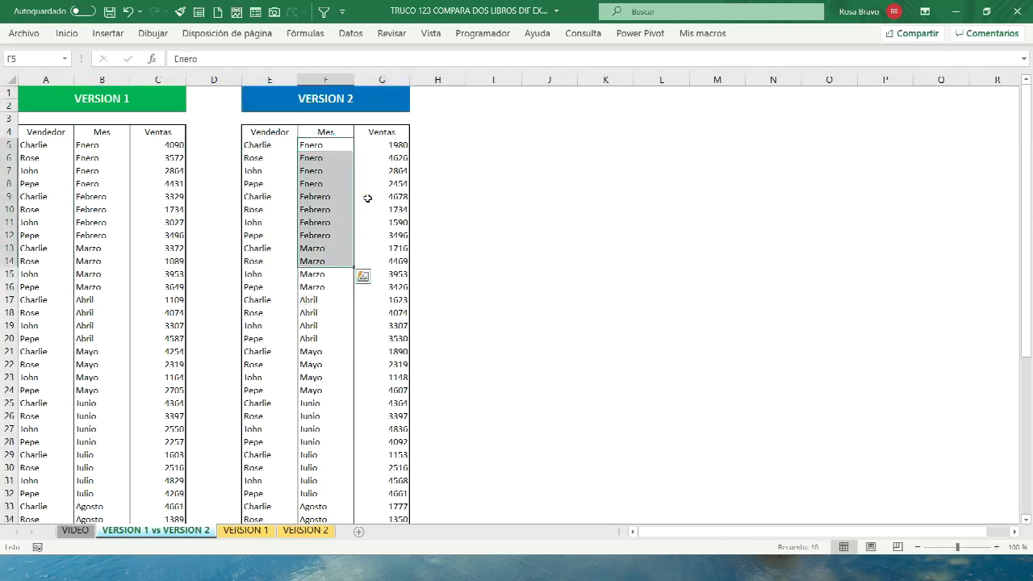
pyautogui.moveTo(387, 137); pyautogui.dragTo(386, 288)
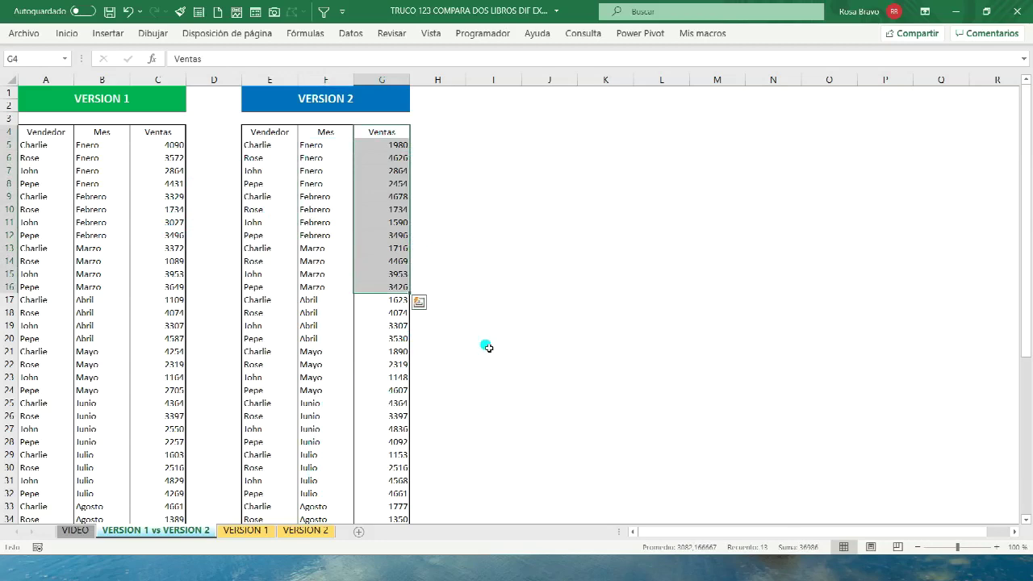
# View the VERSION 1 sheet, then the VERSION 2 sheet
pyautogui.click(238, 531)
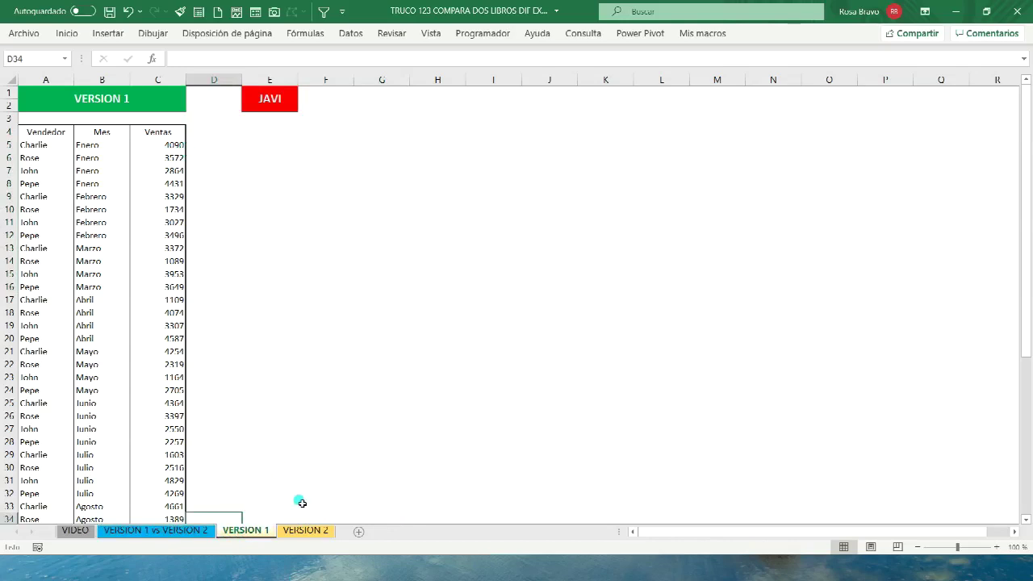
pyautogui.click(303, 531)
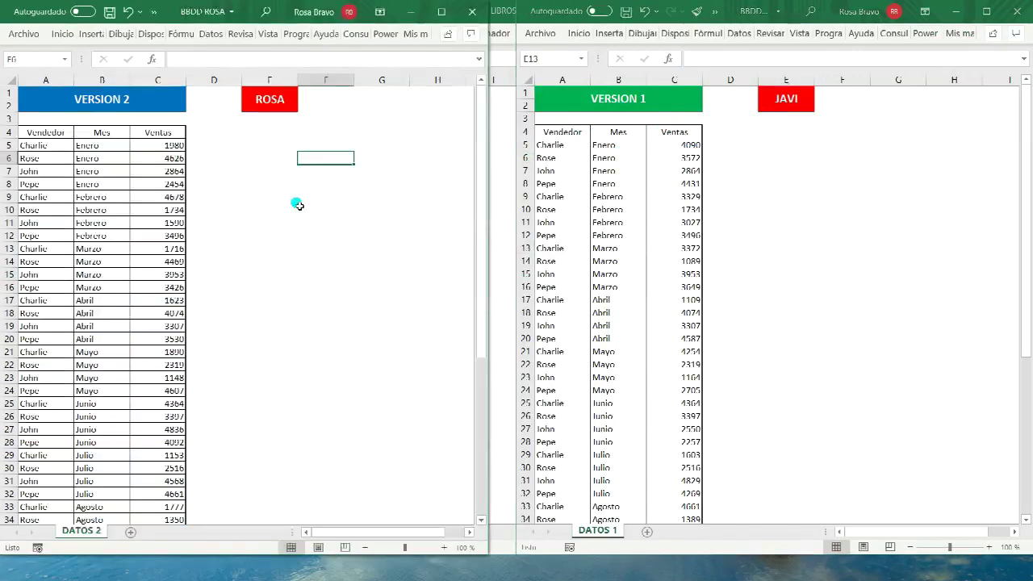
# Minimize the JAVI and ROSA workbook windows and return to the VIDEO sheet
pyautogui.click(184, 197)
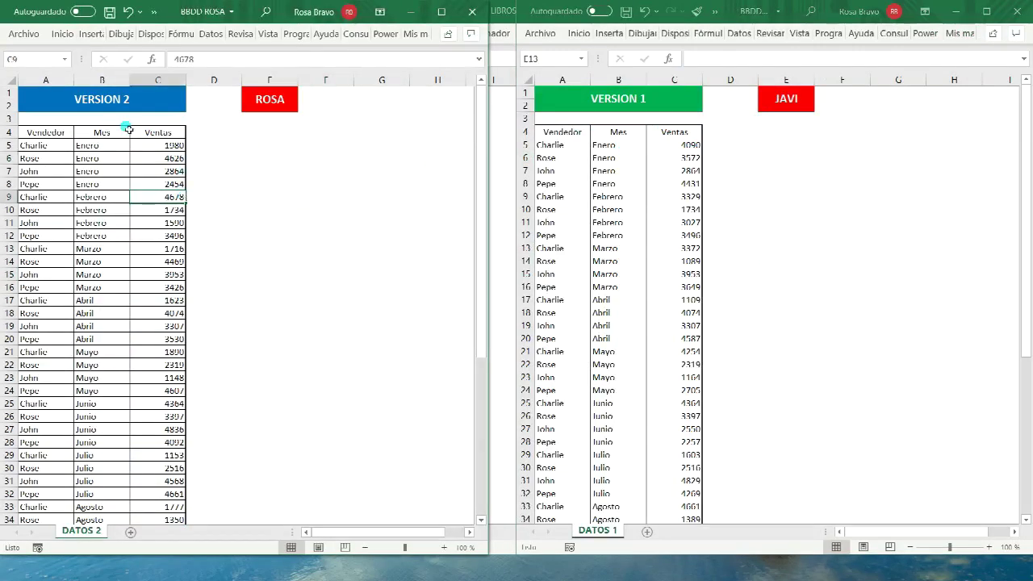
pyautogui.click(208, 221)
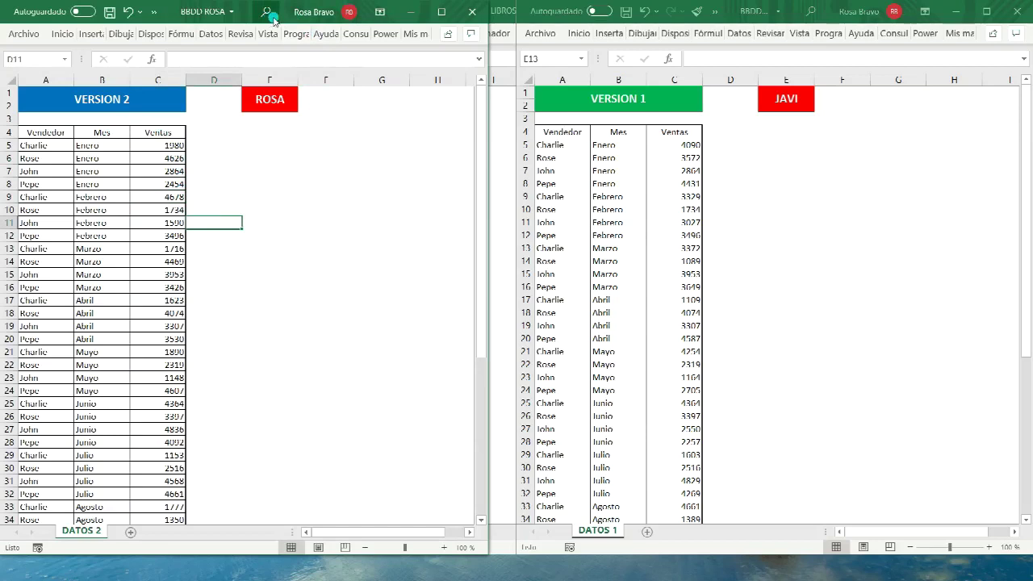
pyautogui.click(956, 12)
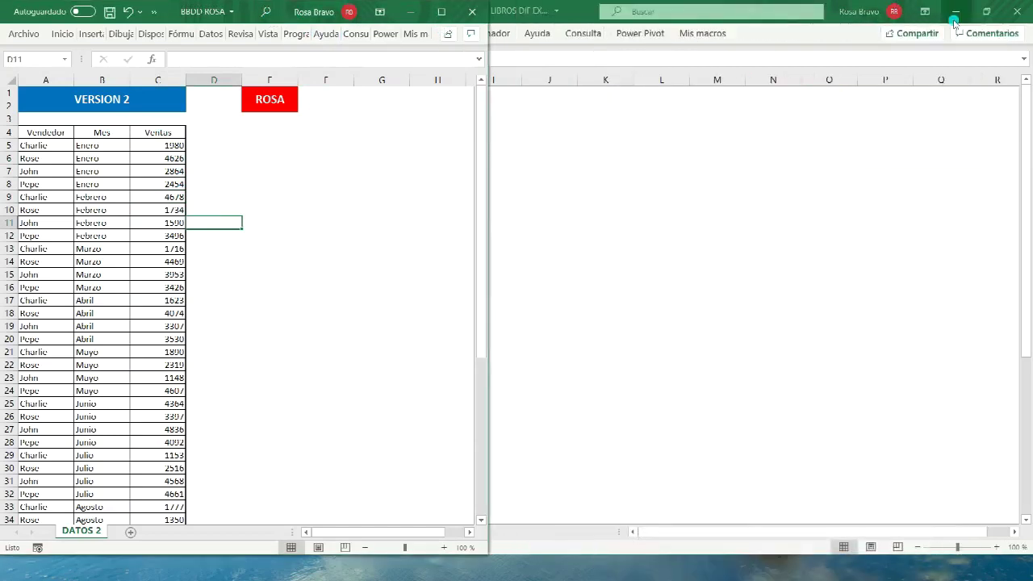
pyautogui.click(417, 12)
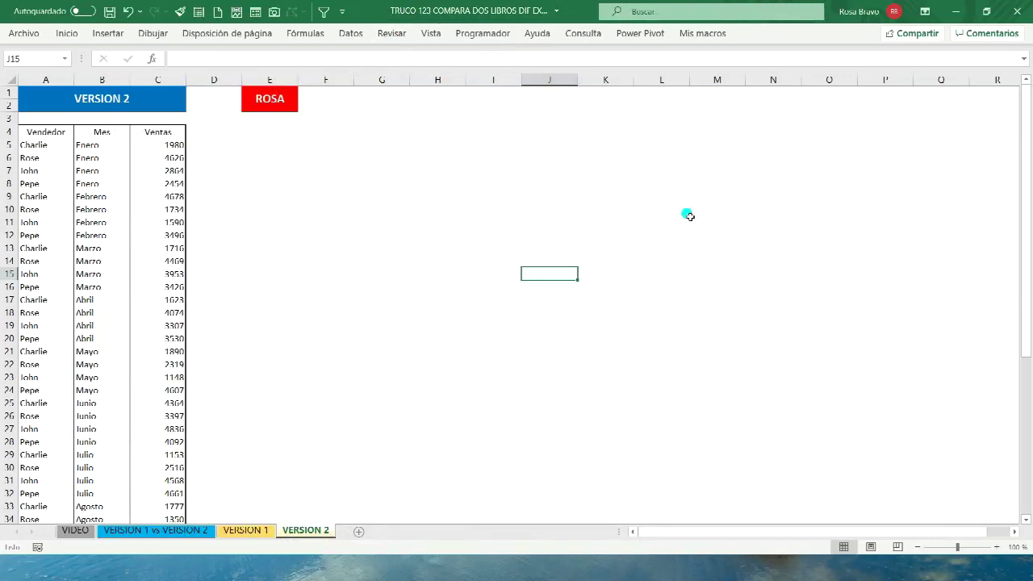
pyautogui.click(75, 532)
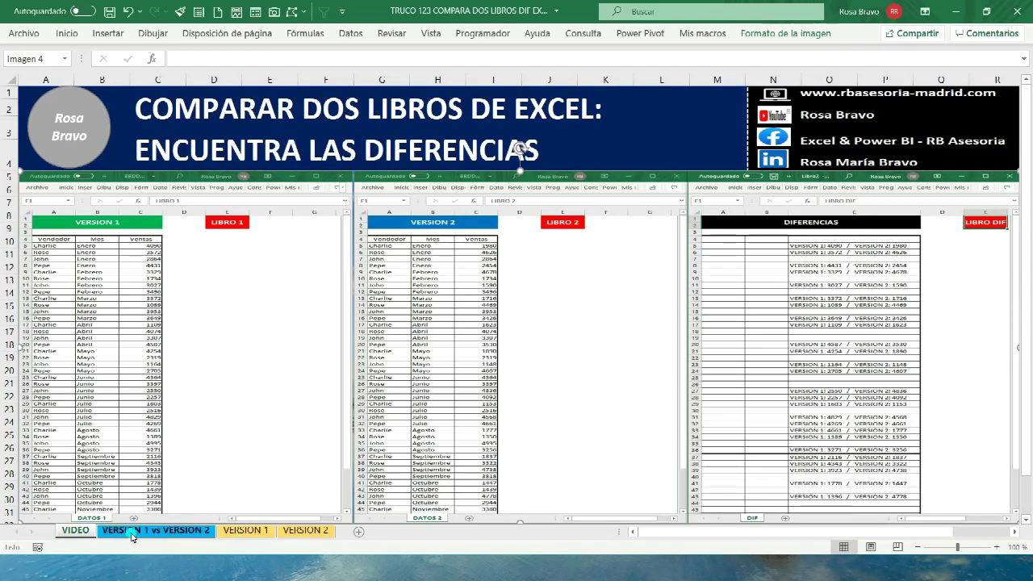
# Return to the 'VERSION 1 vs VERSION 2' sheet and try selecting parts of both tables
pyautogui.click(132, 530)
pyautogui.click(407, 186)
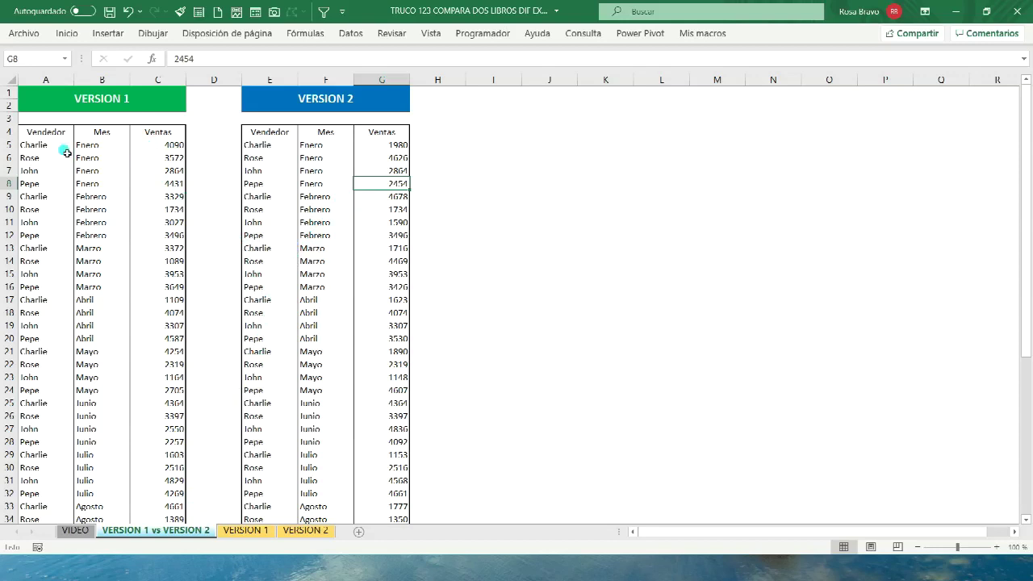
pyautogui.moveTo(45, 134); pyautogui.dragTo(97, 402)
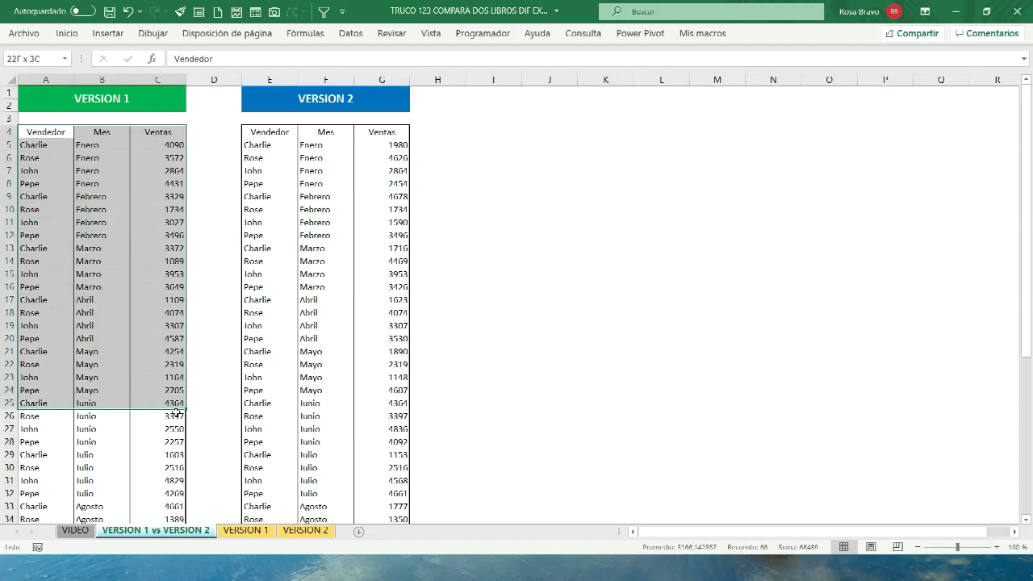
pyautogui.moveTo(272, 132)
pyautogui.mouseDown()
pyautogui.moveTo(341, 201)
pyautogui.moveTo(383, 390)
pyautogui.mouseUp()
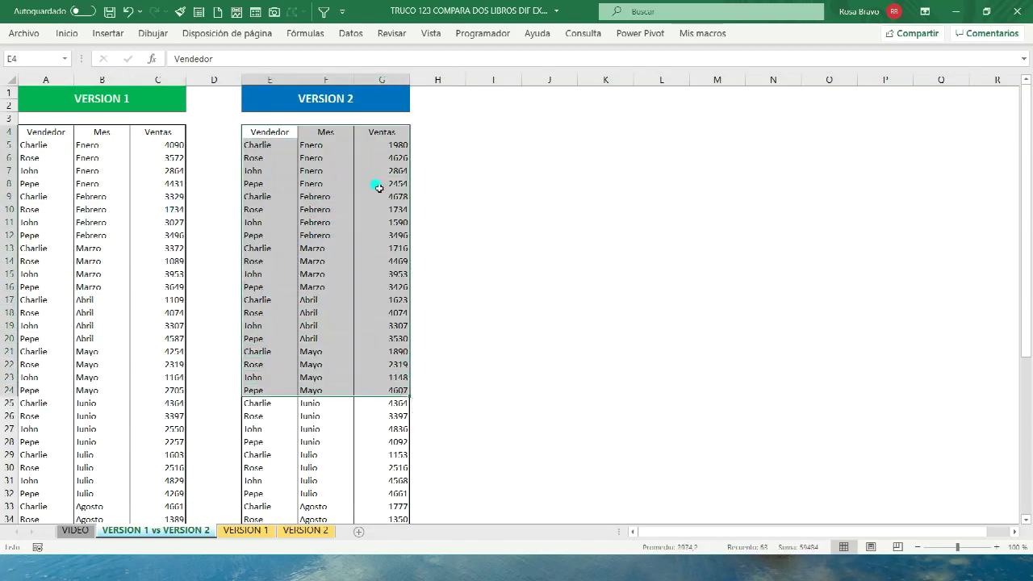
# Select the entire VERSION 1 table, A4:C52
pyautogui.click(47, 134)
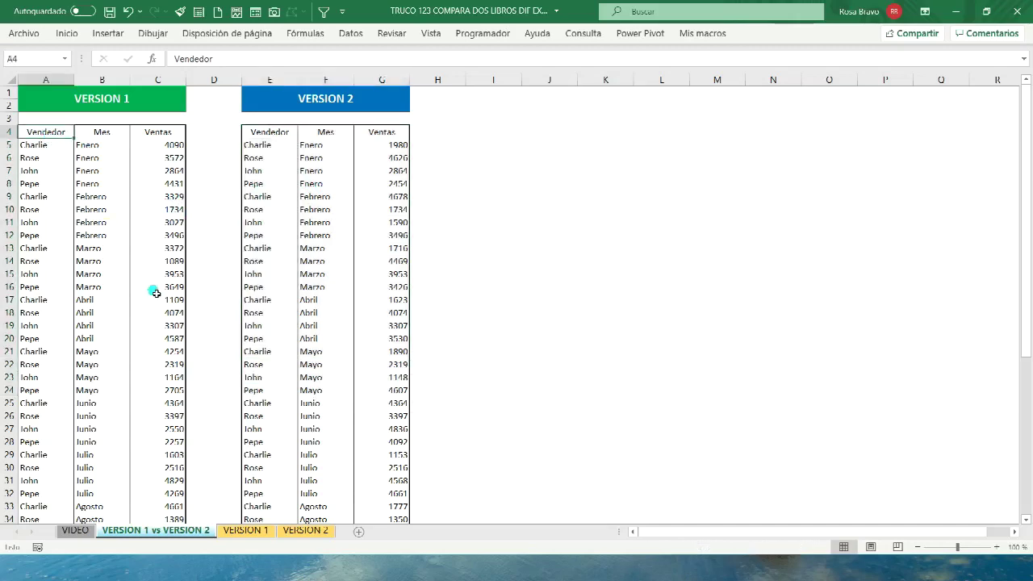
pyautogui.scroll(-3, 156, 293)
pyautogui.scroll(-3, 154, 300)
pyautogui.scroll(-4, 154, 357)
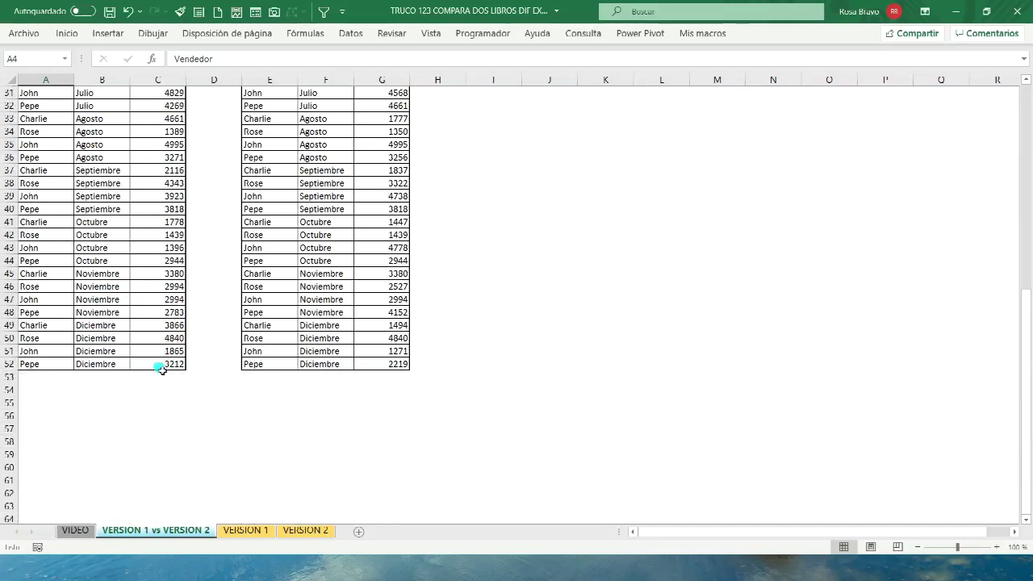
pyautogui.keyDown('shift'); pyautogui.click(162, 367); pyautogui.keyUp('shift')
pyautogui.scroll(6, 157, 366)
pyautogui.scroll(4, 157, 366)
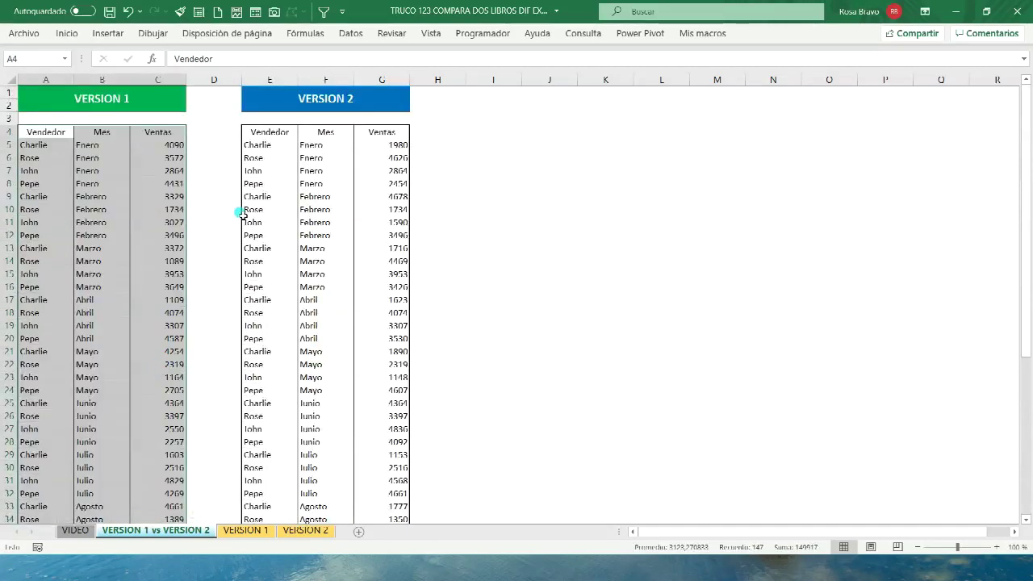
# Start a new conditional formatting rule of the 'Utilice una fórmula' type
pyautogui.click(66, 33)
pyautogui.click(546, 90)
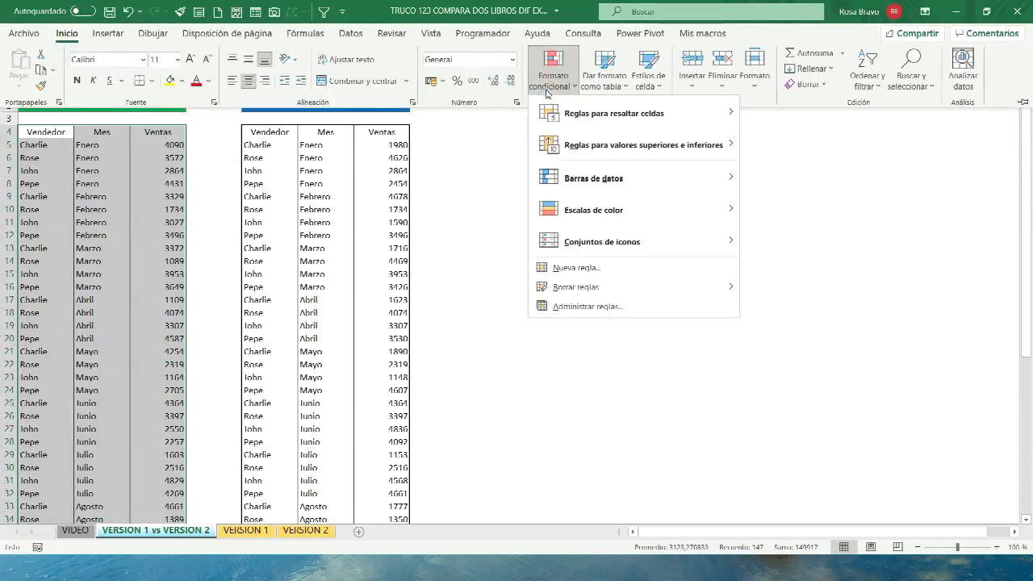
pyautogui.click(566, 269)
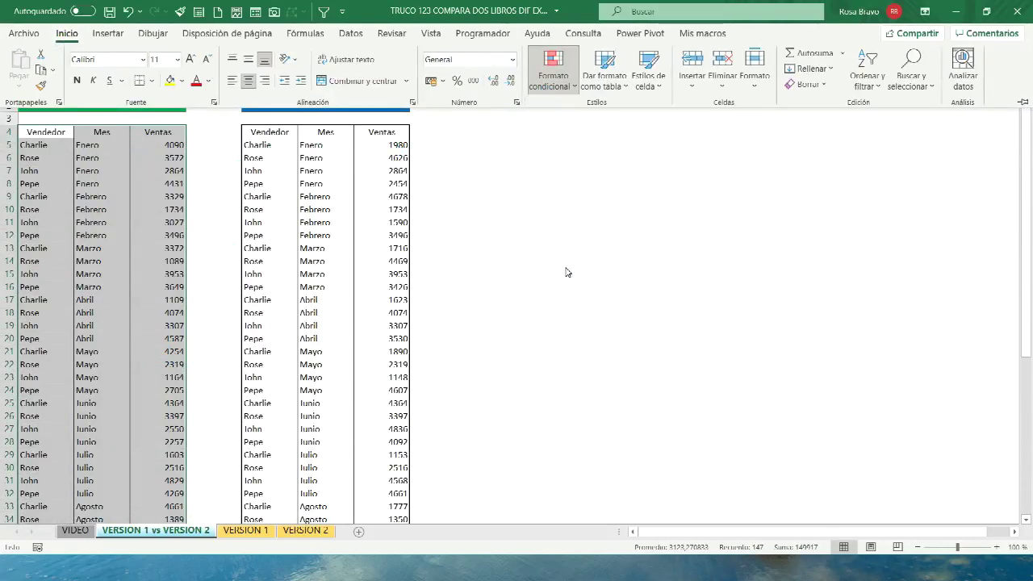
pyautogui.moveTo(460, 269); pyautogui.dragTo(704, 100)
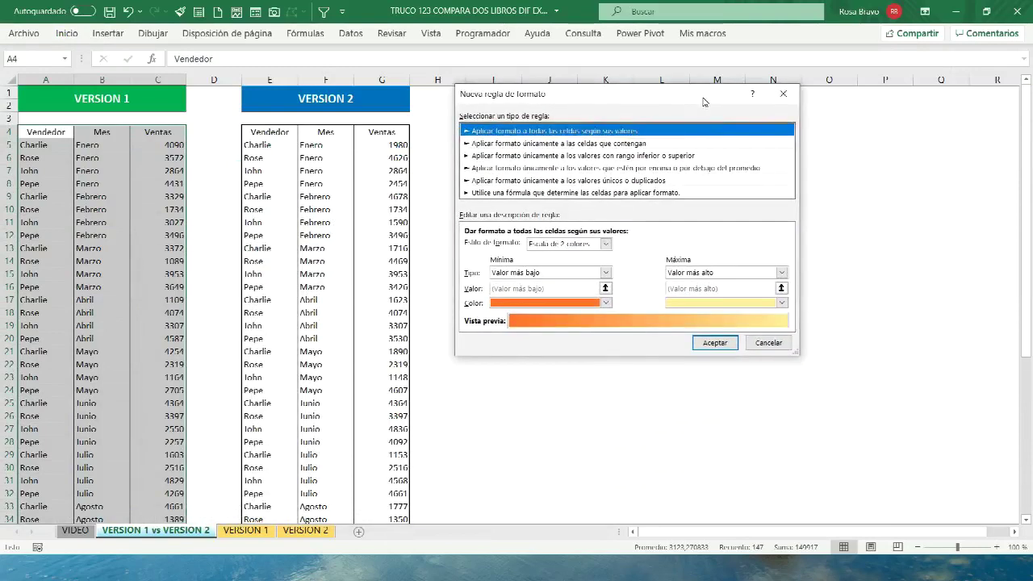
pyautogui.click(513, 194)
# Enter the rule formula =$A$4<>$E$4 and open its cell format settings
pyautogui.click(502, 247)
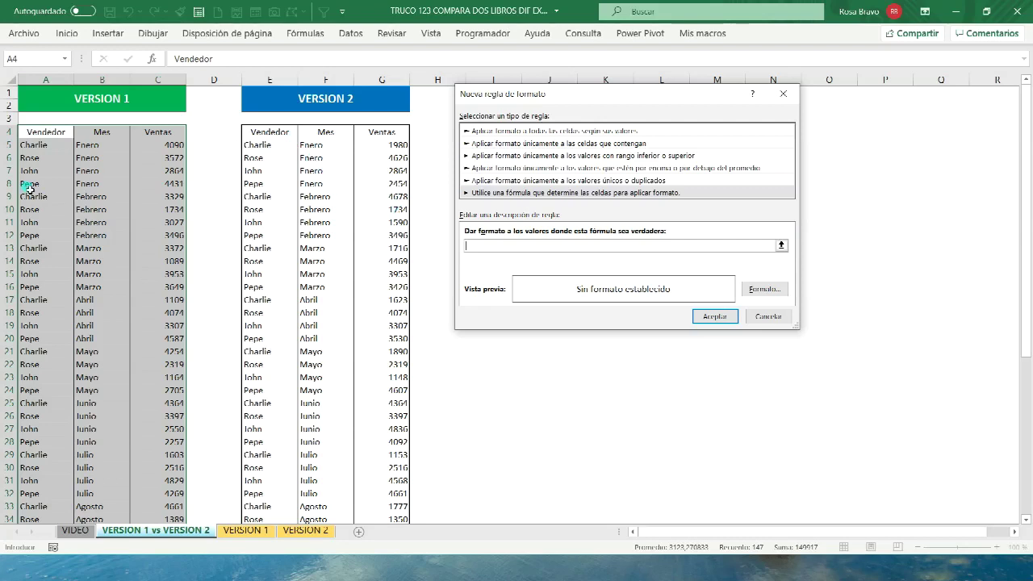
pyautogui.click(35, 134)
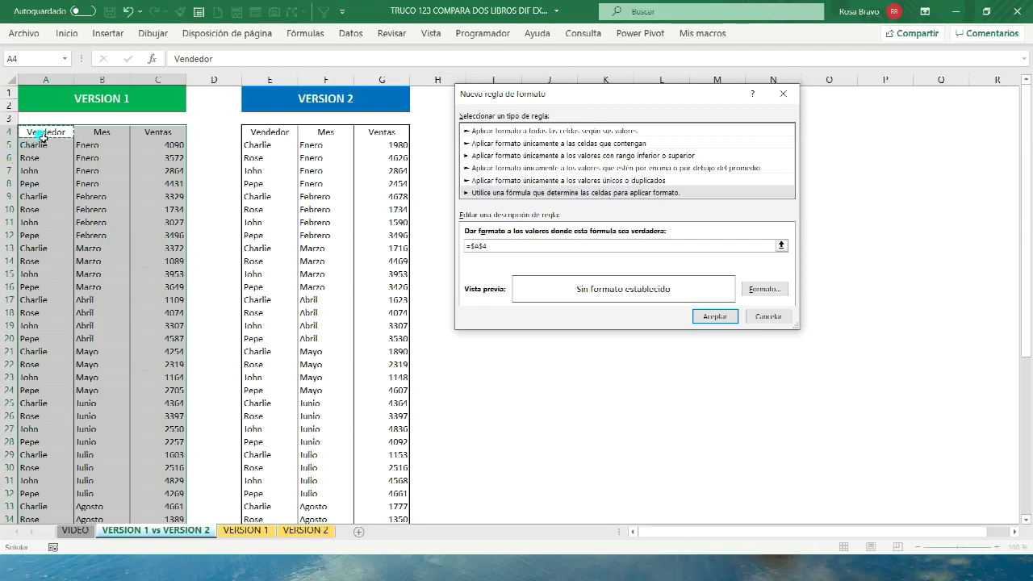
pyautogui.write('>')
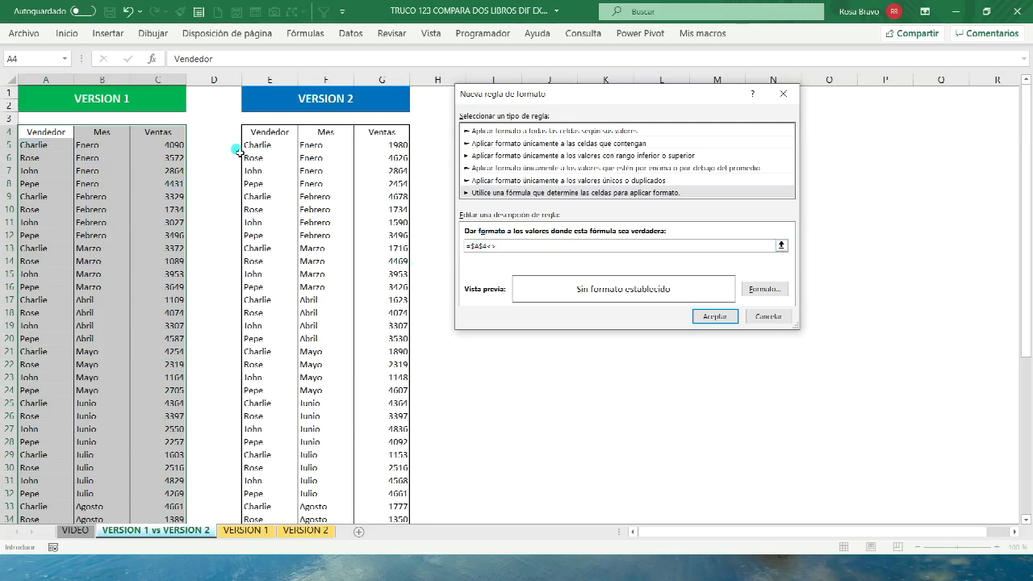
pyautogui.click(255, 132)
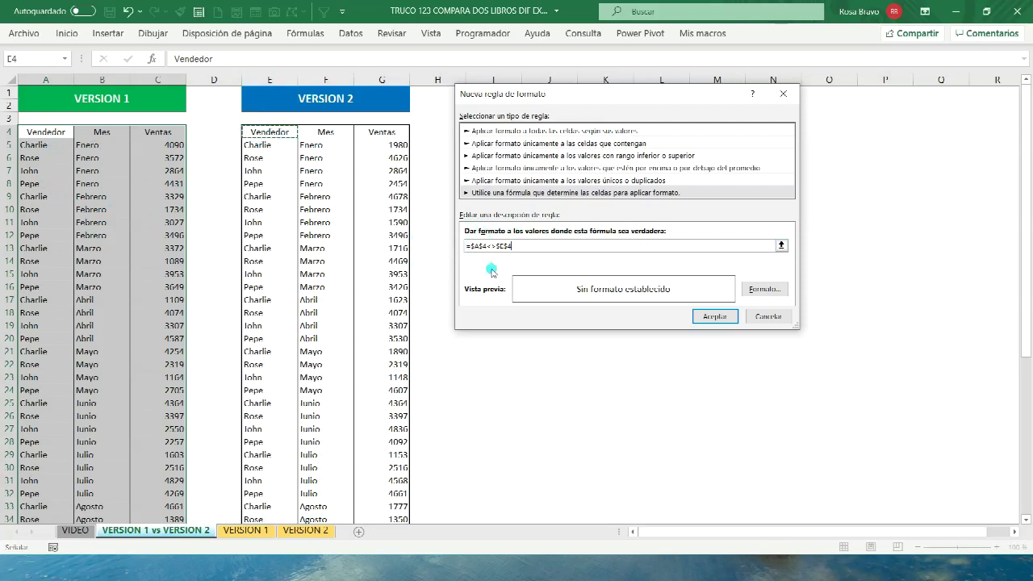
pyautogui.click(763, 289)
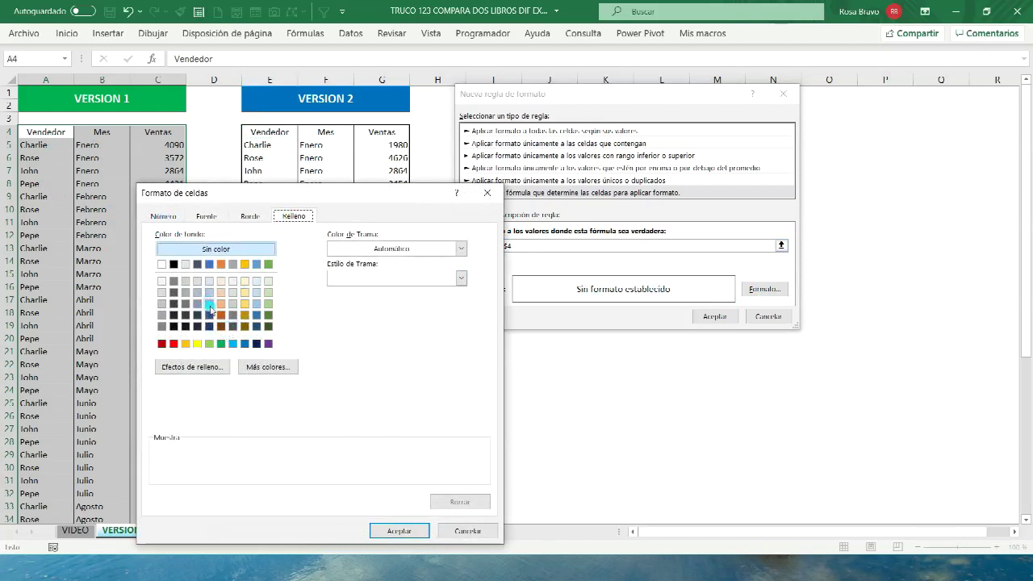
# Give the rule a light green fill, make the A4 reference relative with F4, and apply it
pyautogui.click(267, 304)
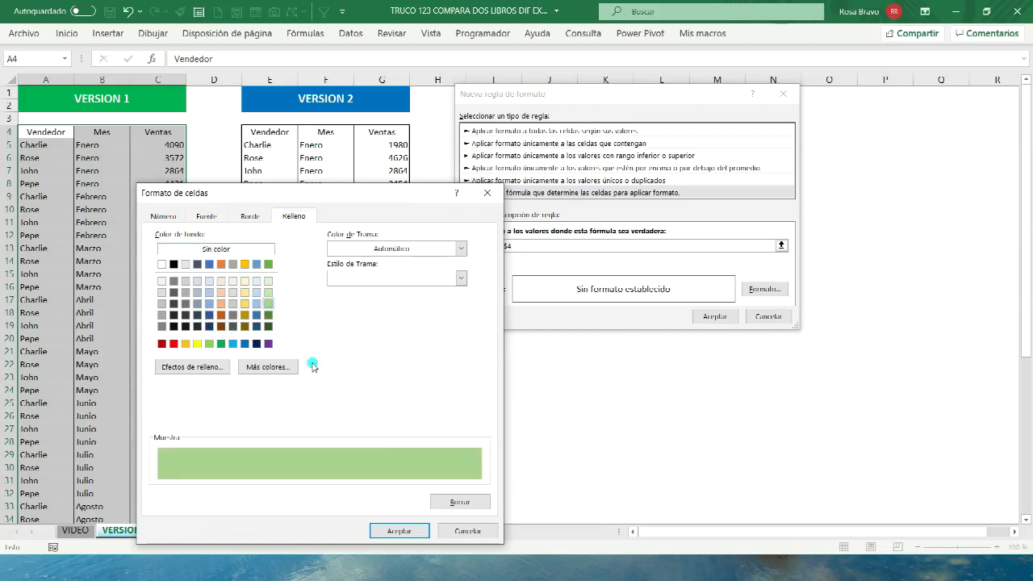
pyautogui.click(390, 532)
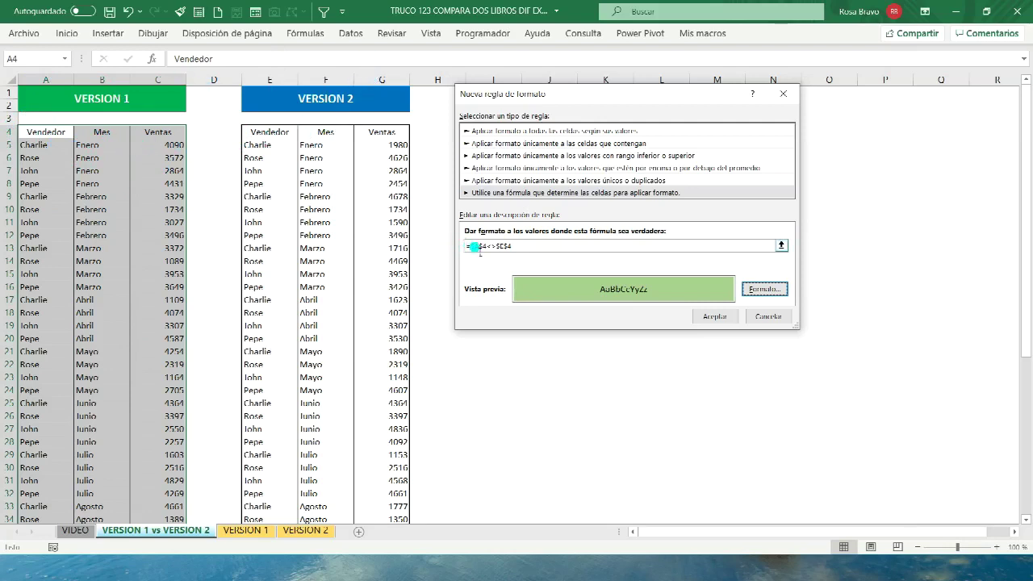
pyautogui.click(473, 246)
pyautogui.press('F4')
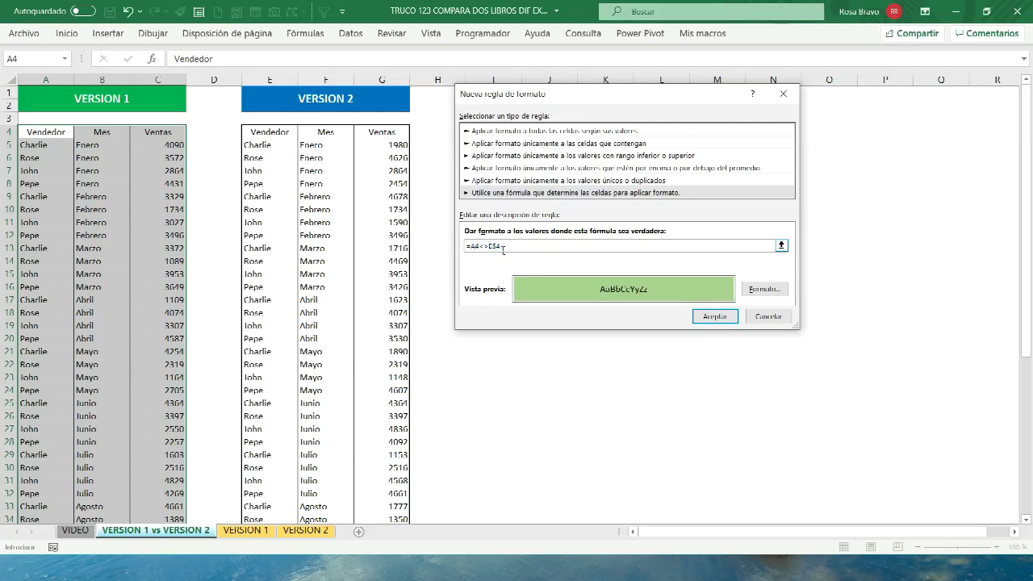
pyautogui.click(718, 315)
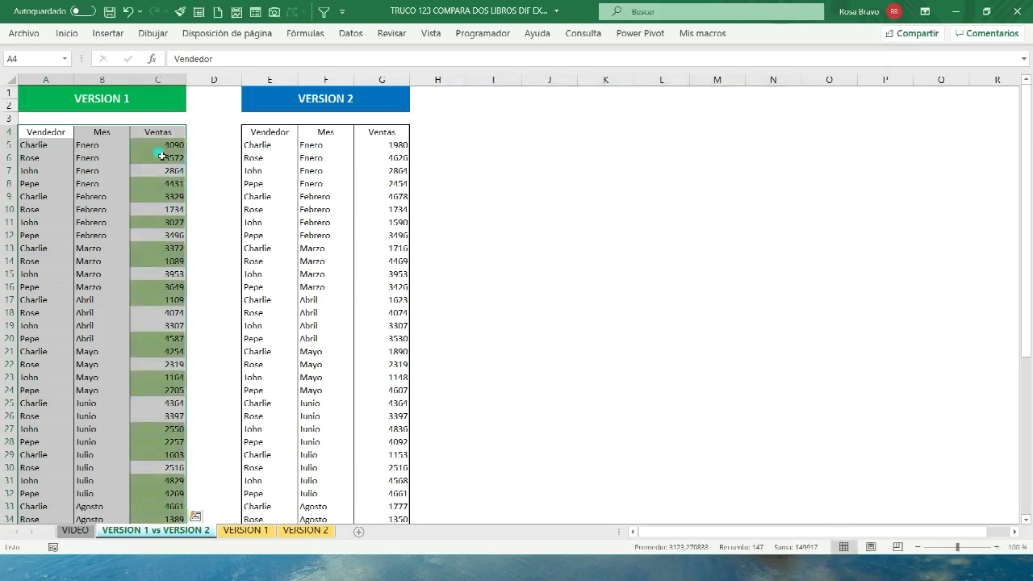
# Inspect several green-shaded VERSION 1 values against their VERSION 2 counterparts
pyautogui.click(157, 149)
pyautogui.click(153, 160)
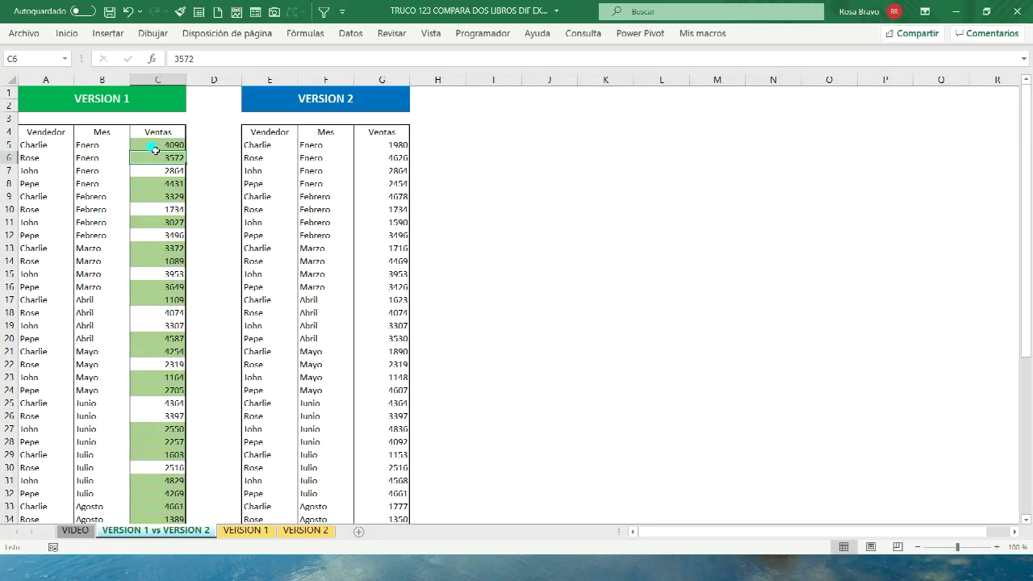
pyautogui.click(158, 185)
pyautogui.click(157, 149)
pyautogui.click(374, 150)
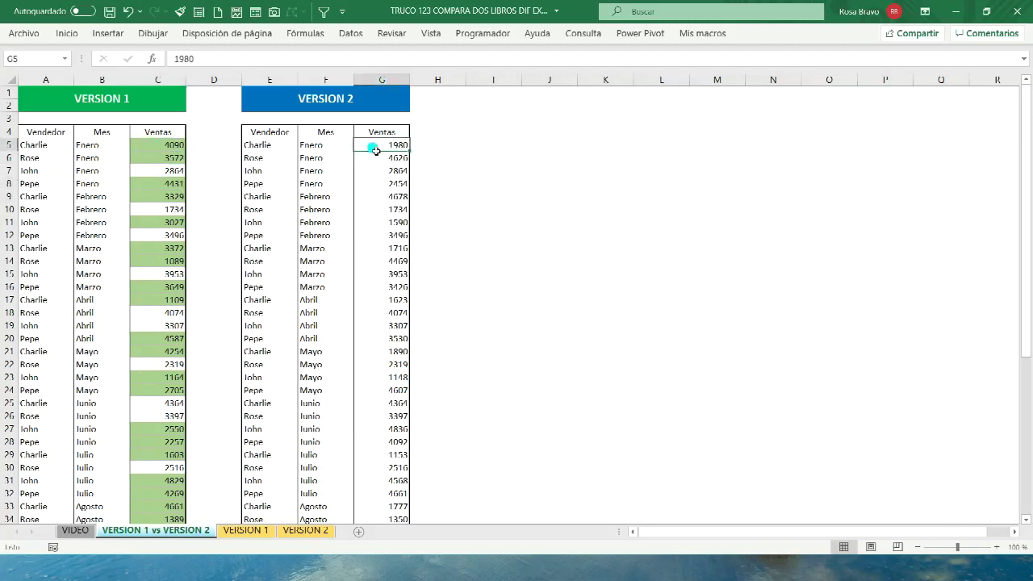
# Change C5 to 1980 so it matches VERSION 2
pyautogui.click(176, 150)
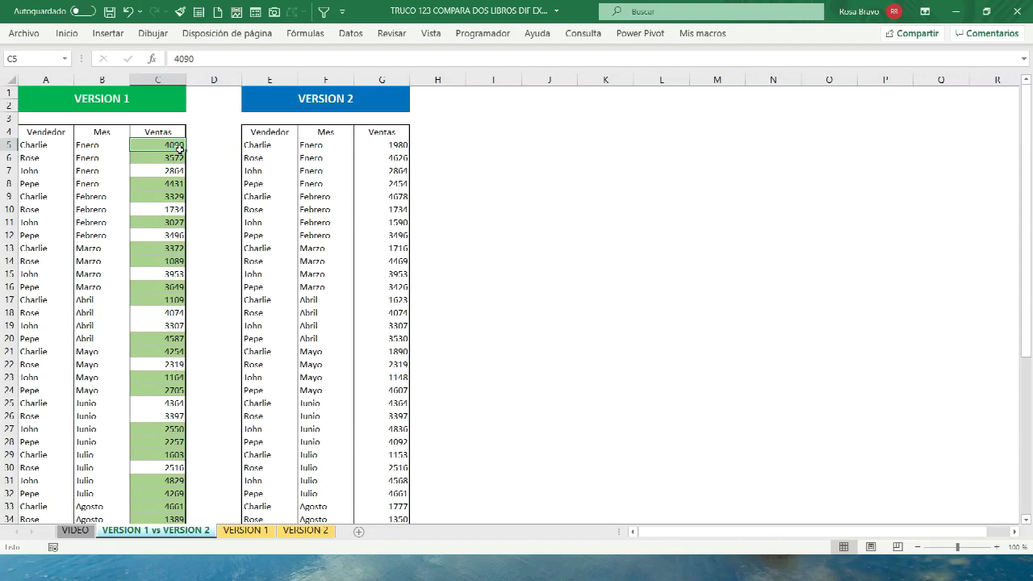
pyautogui.write('1980')
pyautogui.press('Return')
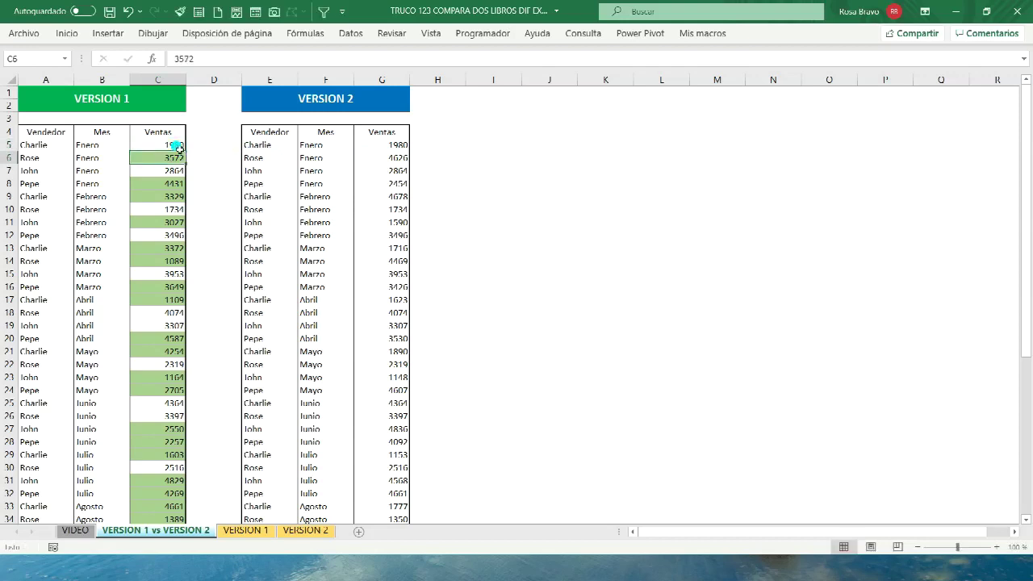
# Check the remaining green-shaded sales values, ending at 3649 in C16
pyautogui.click(171, 302)
pyautogui.click(167, 377)
pyautogui.click(163, 443)
pyautogui.click(164, 467)
pyautogui.click(157, 354)
pyautogui.click(159, 290)
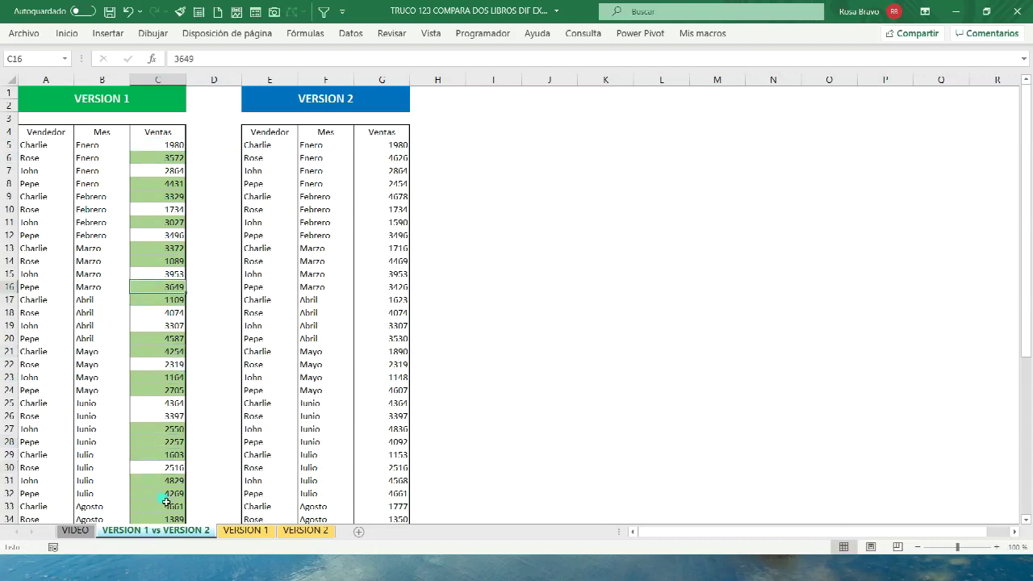
# On the VERSION 1 sheet, select the whole table A4:C52
pyautogui.click(247, 531)
pyautogui.click(298, 531)
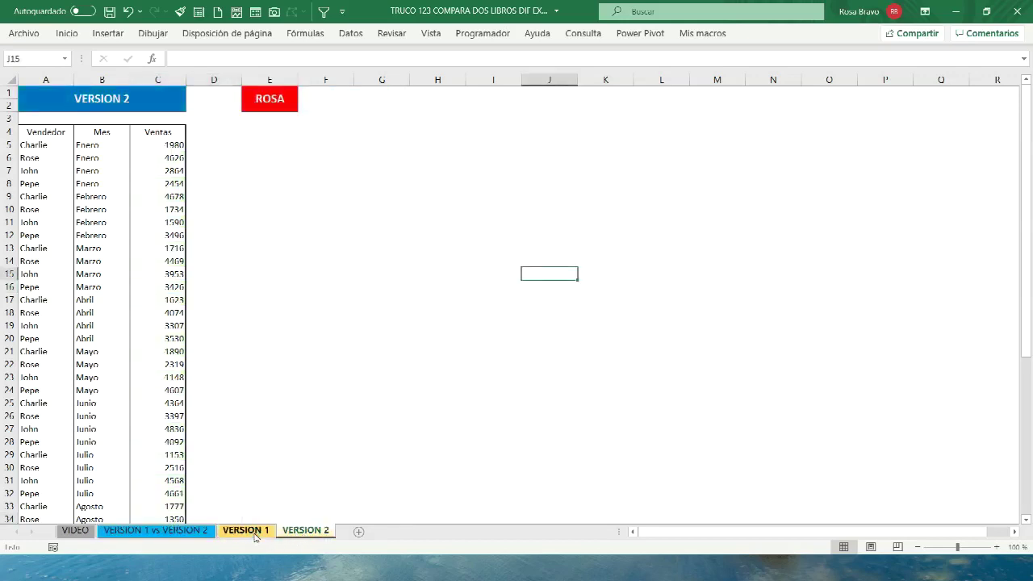
pyautogui.click(254, 533)
pyautogui.click(37, 133)
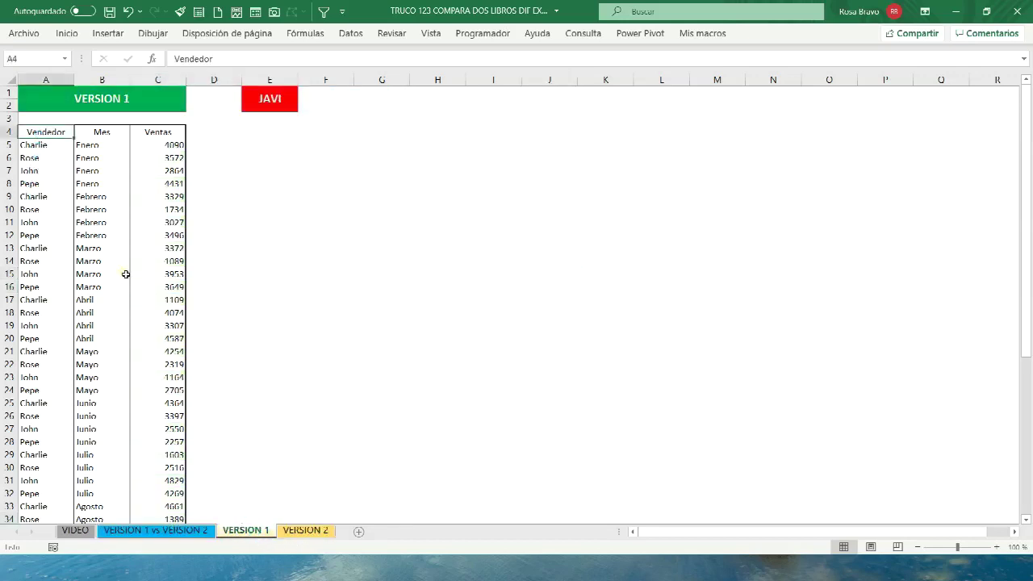
pyautogui.scroll(-4, 145, 300)
pyautogui.scroll(-4, 145, 299)
pyautogui.scroll(-2, 154, 322)
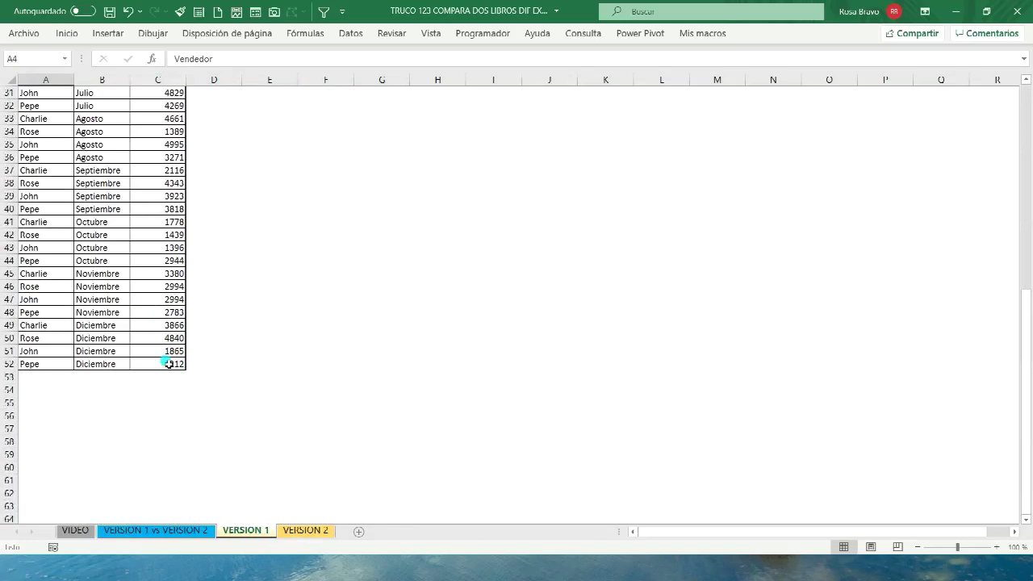
pyautogui.keyDown('shift'); pyautogui.click(167, 364); pyautogui.keyUp('shift')
pyautogui.scroll(10, 167, 360)
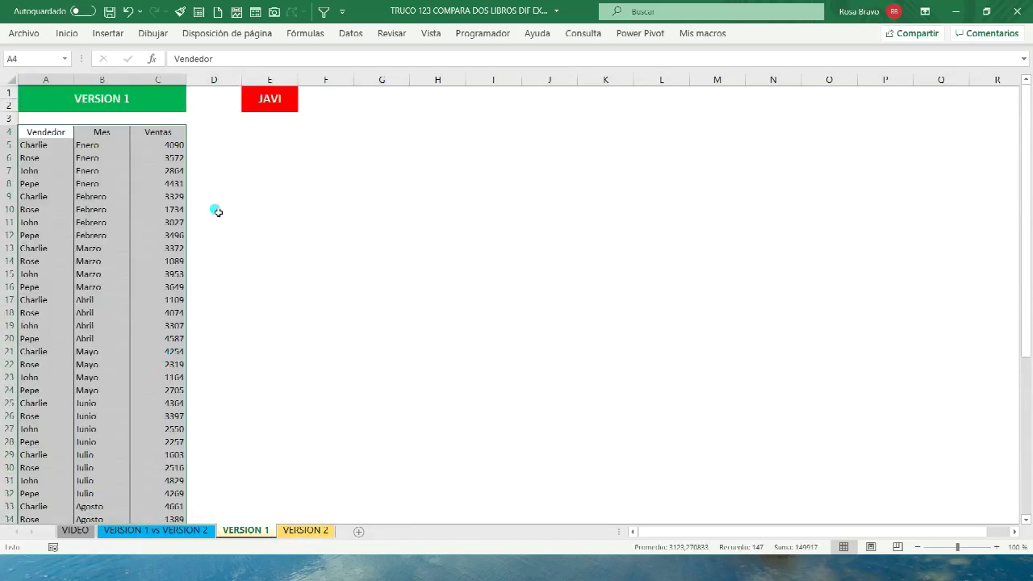
# Start a new formula-based conditional formatting rule for the selection
pyautogui.click(68, 33)
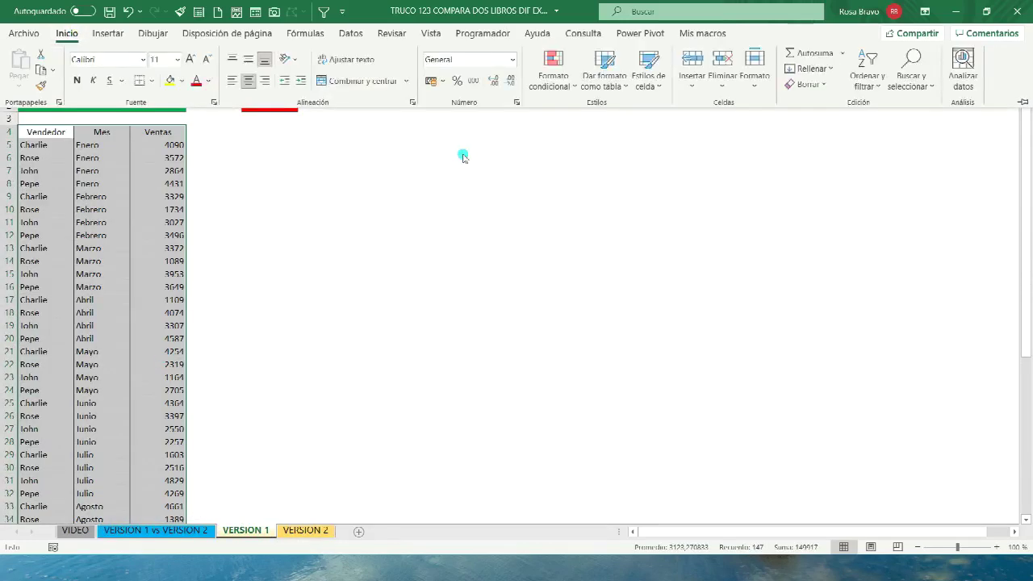
pyautogui.click(552, 77)
pyautogui.click(586, 275)
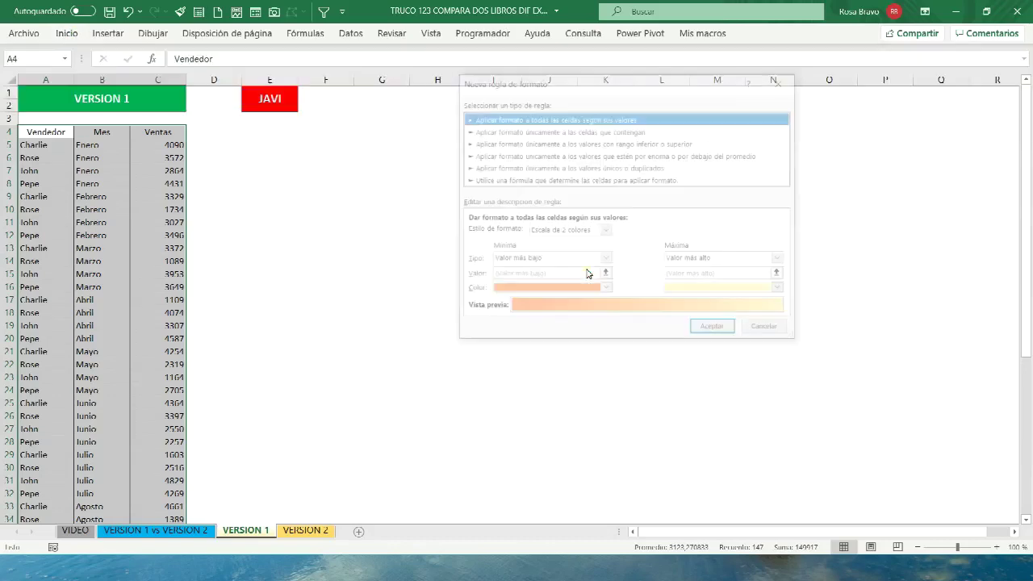
pyautogui.click(565, 179)
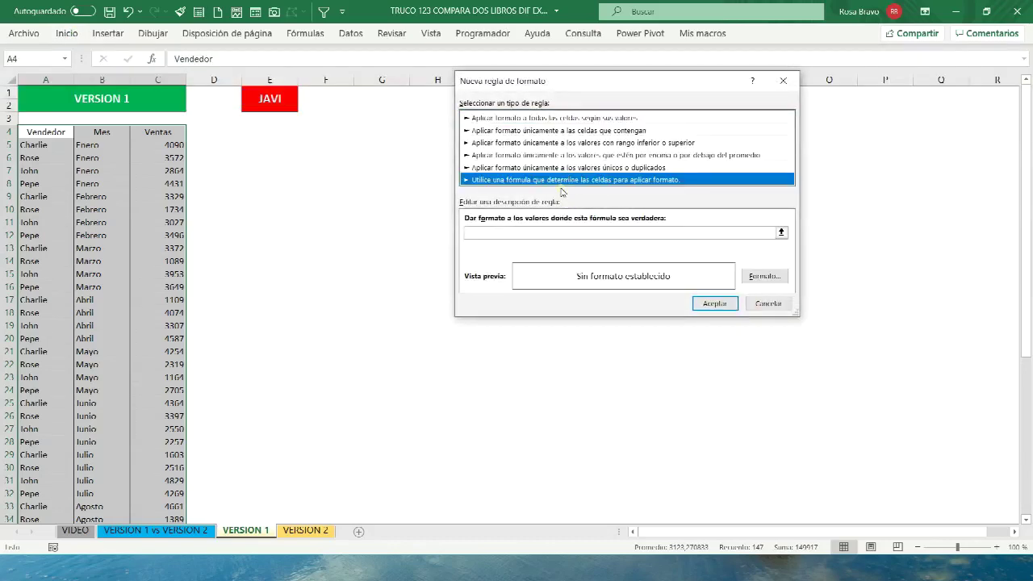
pyautogui.click(545, 234)
# Enter the relative formula =A4<>'VERSION 2'!A4 comparing each cell across sheets
pyautogui.click(65, 137)
pyautogui.write('<>')
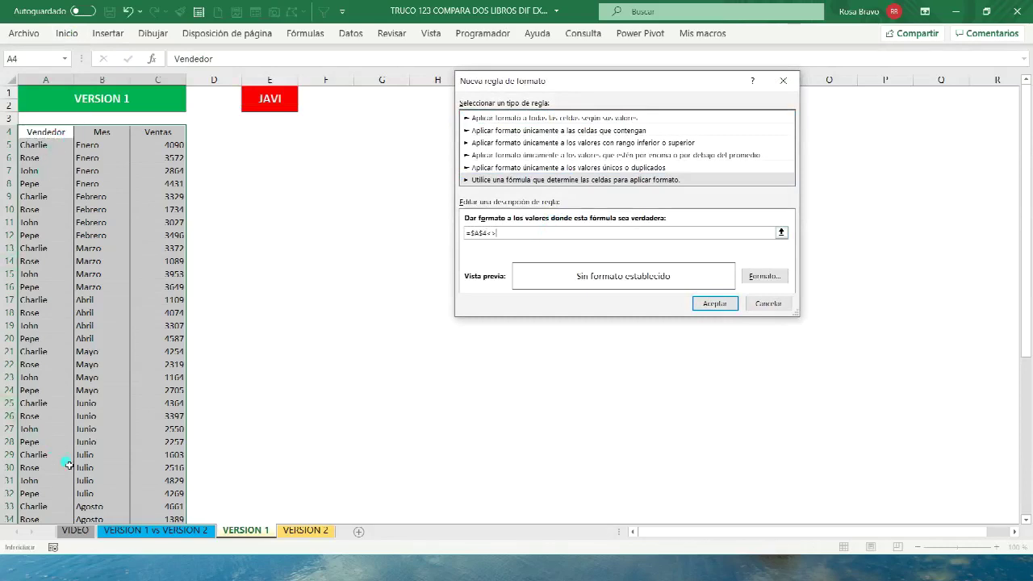
pyautogui.click(300, 531)
pyautogui.click(66, 134)
pyautogui.click(521, 259)
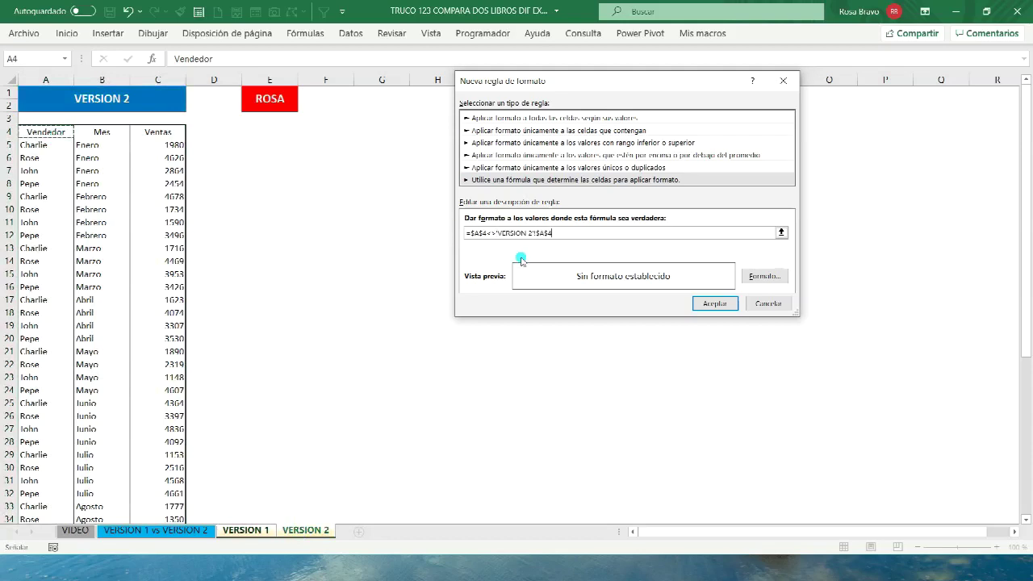
pyautogui.moveTo(470, 233); pyautogui.dragTo(479, 234)
pyautogui.press('Delete')
pyautogui.click(479, 234)
pyautogui.press('BackSpace')
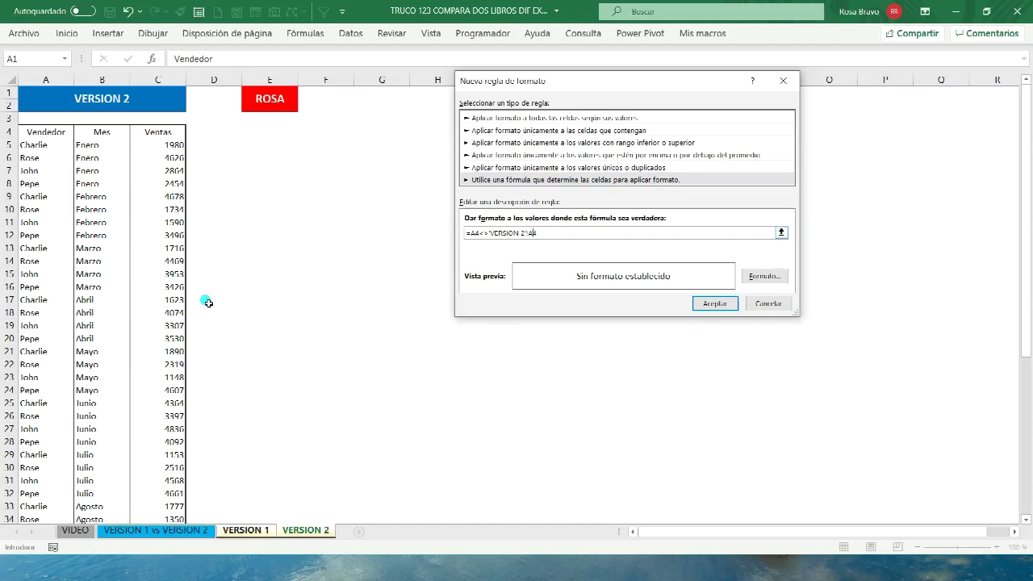
# Format differing cells with a blue fill and bold white text, then confirm the rule
pyautogui.click(777, 276)
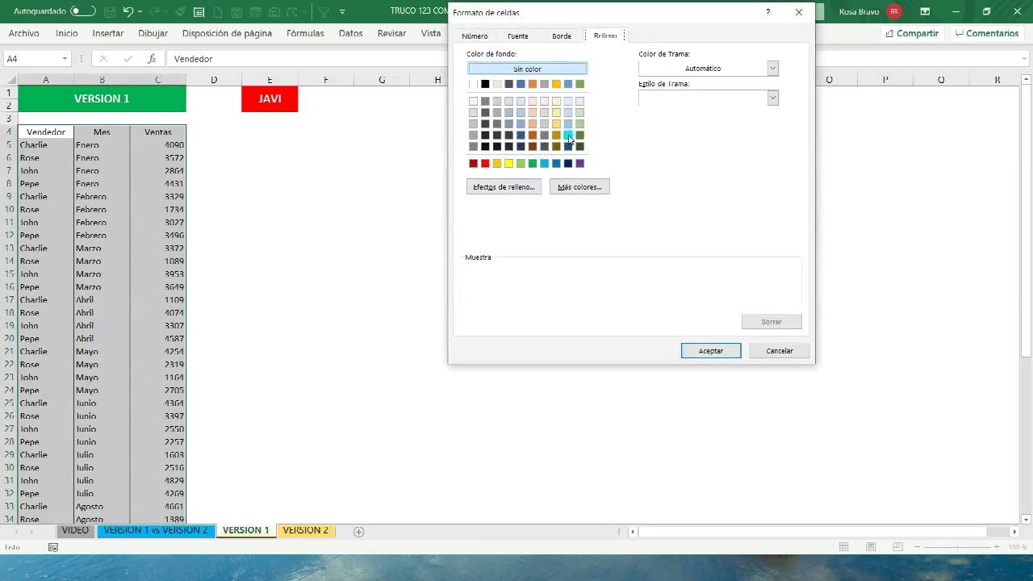
pyautogui.click(569, 137)
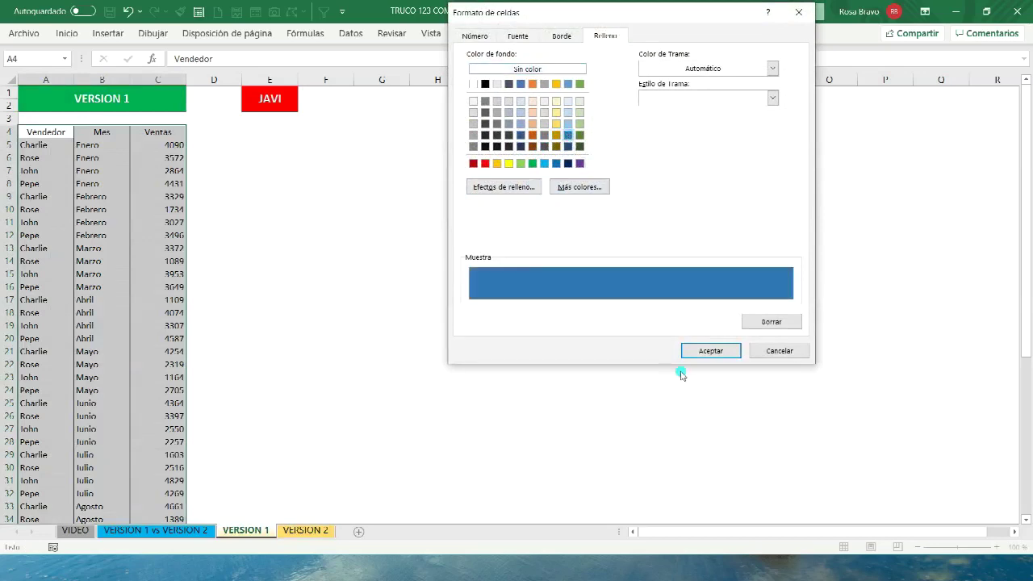
pyautogui.click(516, 37)
pyautogui.click(701, 152)
pyautogui.click(630, 207)
pyautogui.click(646, 98)
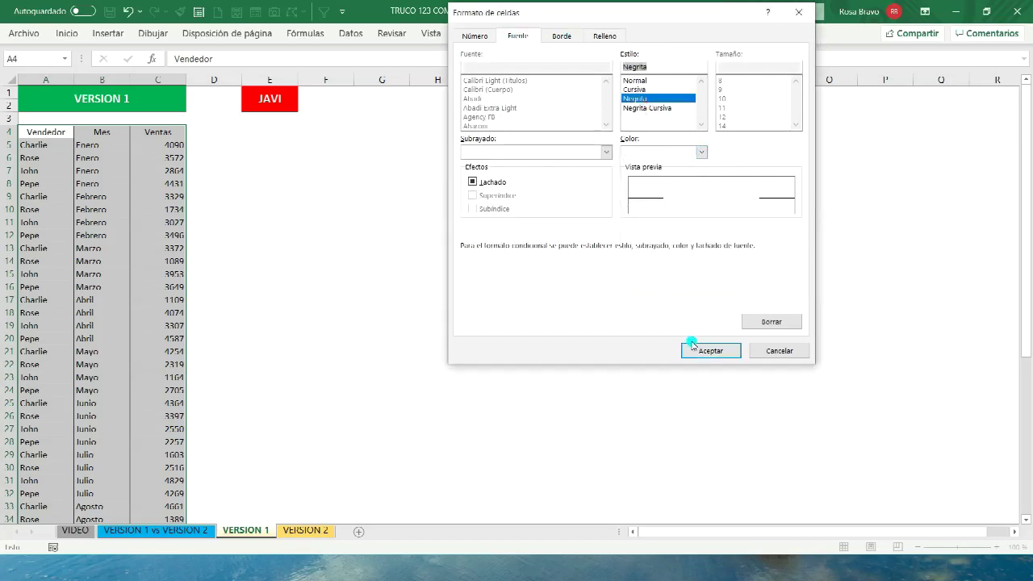
pyautogui.click(692, 347)
pyautogui.click(710, 300)
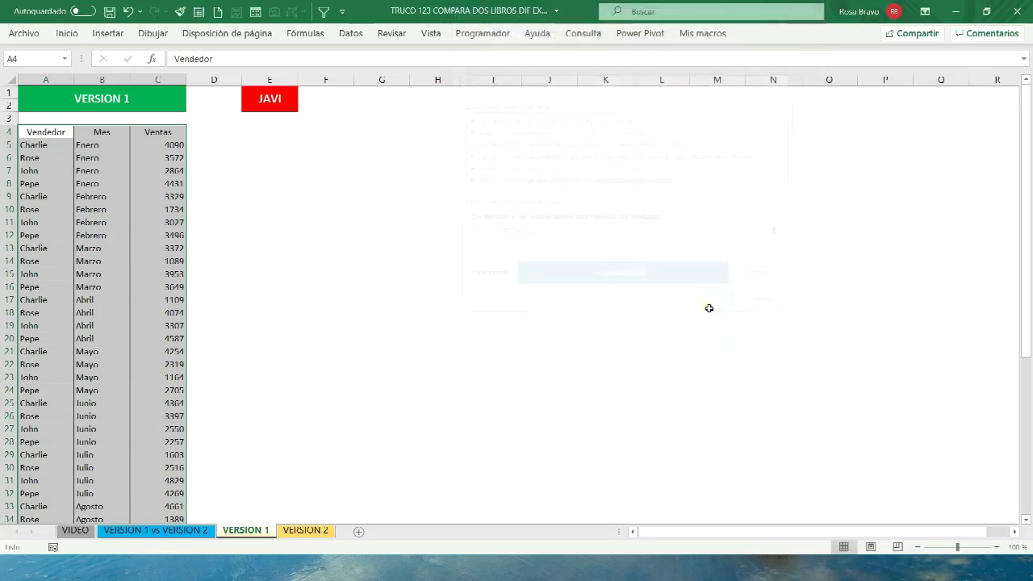
# Select the VERSION 1 table A4:C52 and review the blue-highlighted differences
pyautogui.click(164, 171)
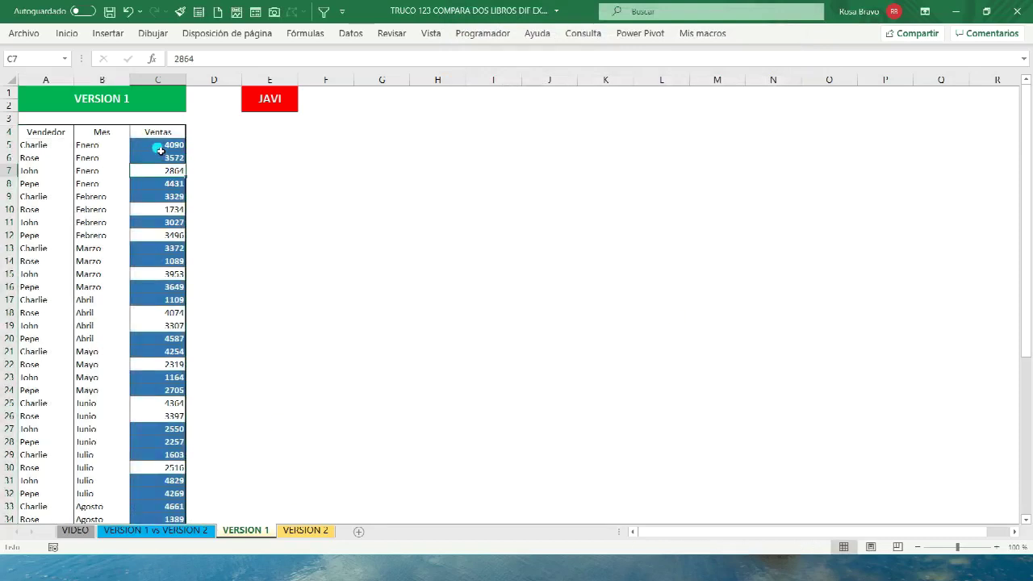
pyautogui.moveTo(42, 133)
pyautogui.mouseDown()
pyautogui.moveTo(153, 391)
pyautogui.moveTo(155, 439)
pyautogui.mouseUp()
pyautogui.scroll(-8, 155, 435)
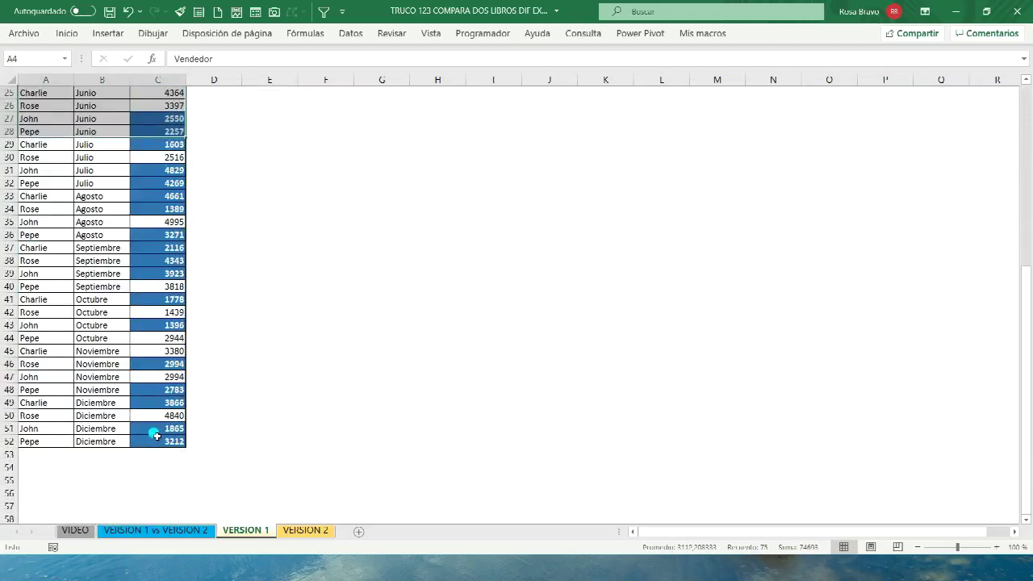
pyautogui.keyDown('shift'); pyautogui.click(156, 444); pyautogui.keyUp('shift')
pyautogui.scroll(8, 156, 440)
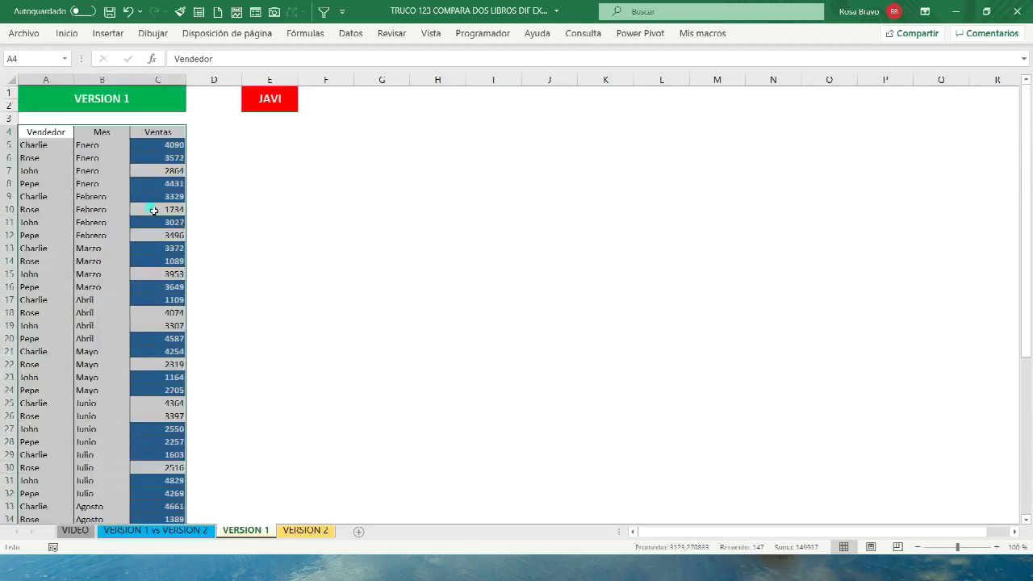
pyautogui.click(157, 149)
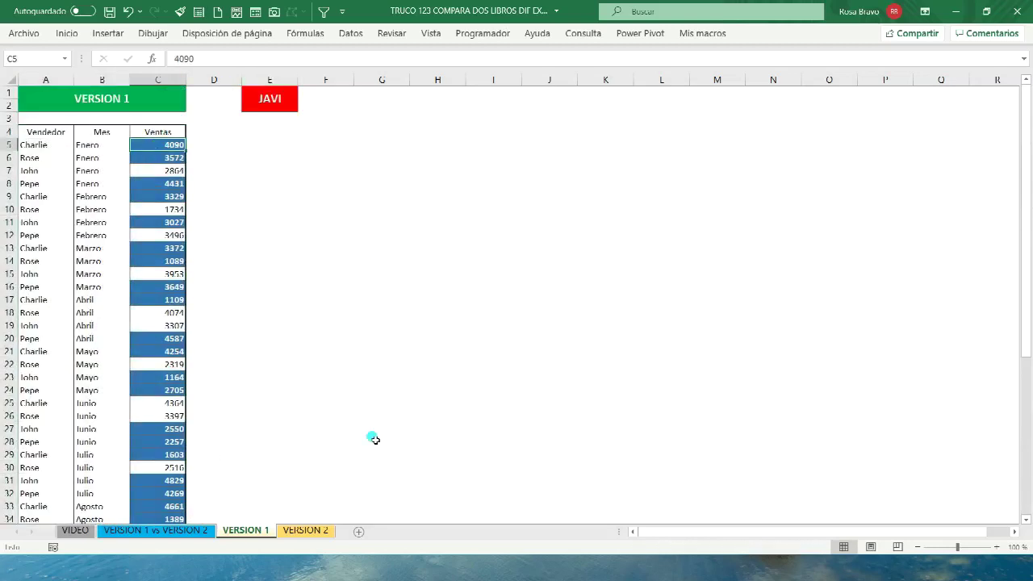
# Compare VERSION 1 with VERSION 2, then enter 1980 in C5 to clear its highlight
pyautogui.click(309, 533)
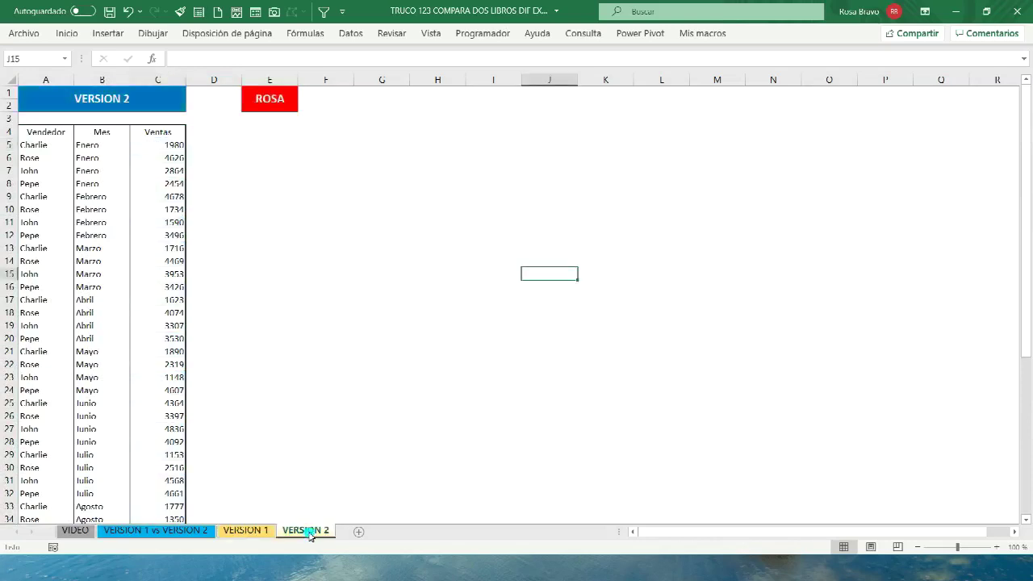
pyautogui.click(246, 532)
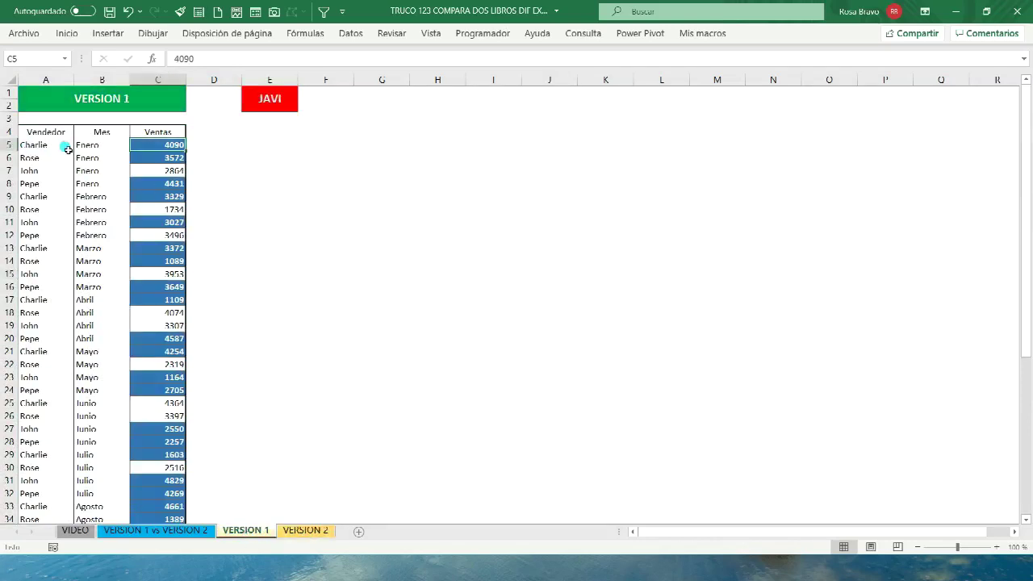
pyautogui.click(309, 531)
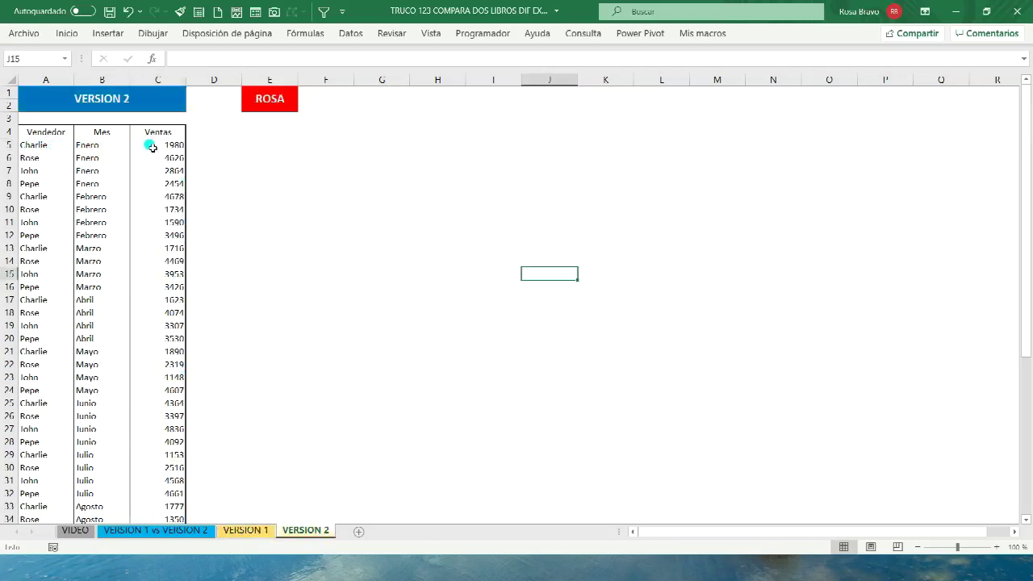
pyautogui.click(239, 529)
pyautogui.write('1990')
pyautogui.press('Return')
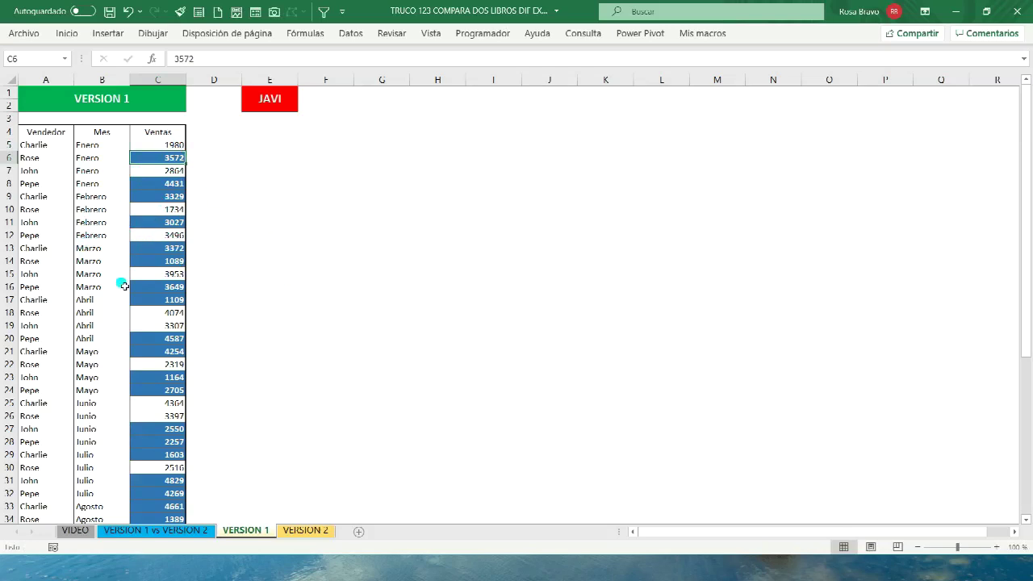
# Enter test values 'eNERO' in B17 and 'jOHN' in A20
pyautogui.click(107, 304)
pyautogui.write('eNERO')
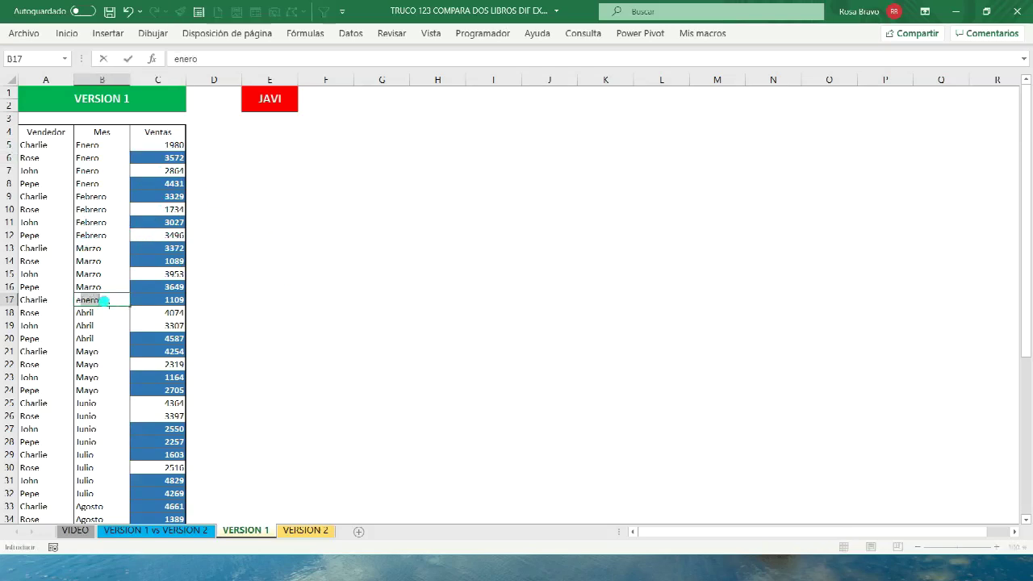
pyautogui.press('Return')
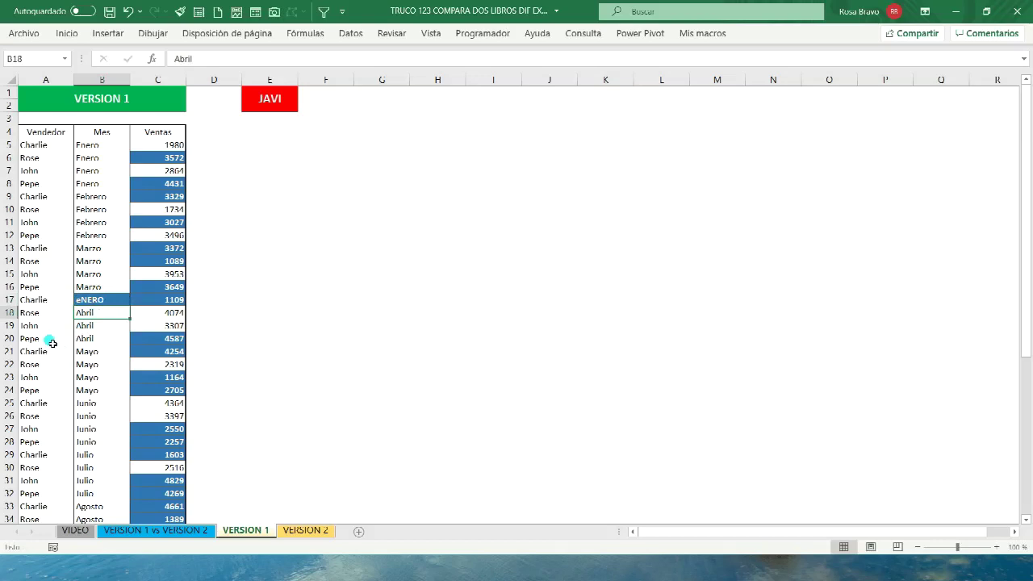
pyautogui.click(51, 342)
pyautogui.write('jOHN')
pyautogui.press('Return')
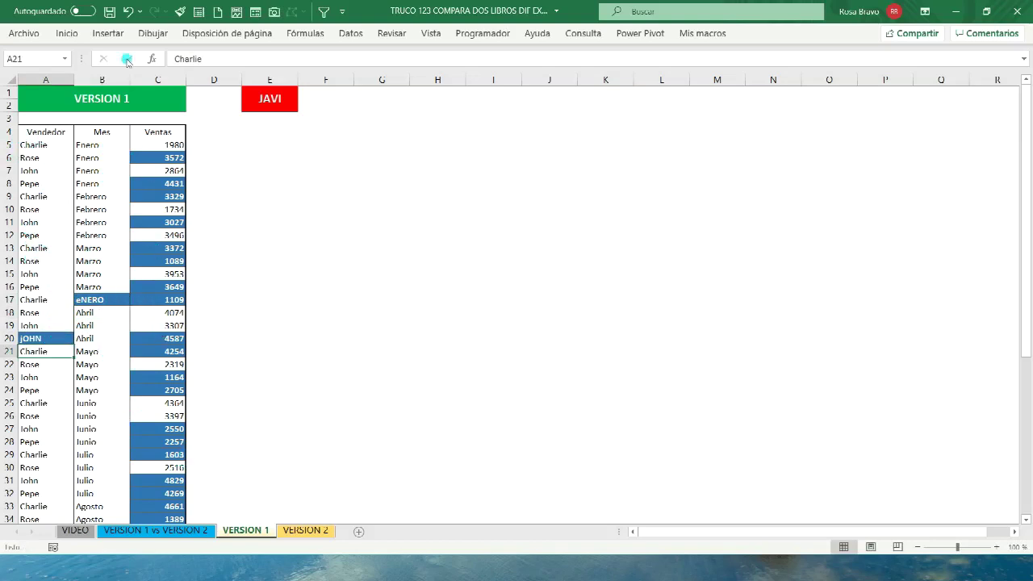
# Undo both test edits to restore the original B17 and A20 values
pyautogui.click(129, 12)
pyautogui.click(128, 12)
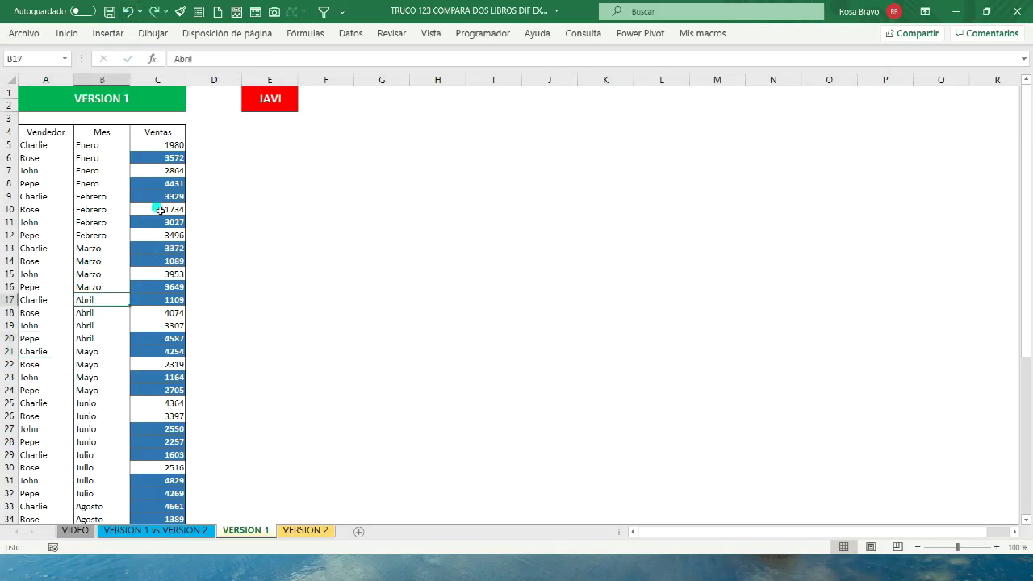
pyautogui.click(283, 208)
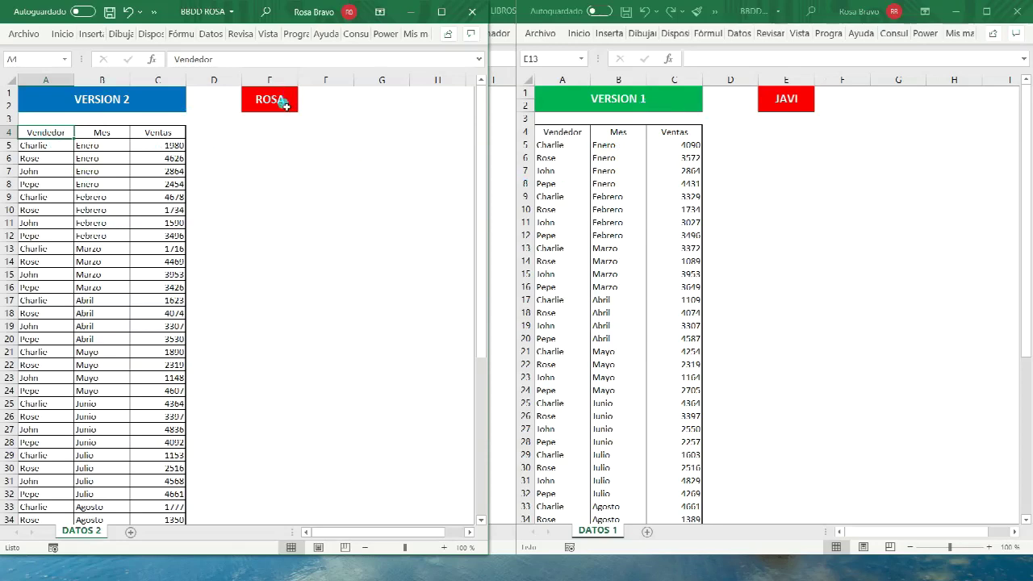
# Check the file names and locations of the ROSA and JAVI workbooks
pyautogui.click(230, 15)
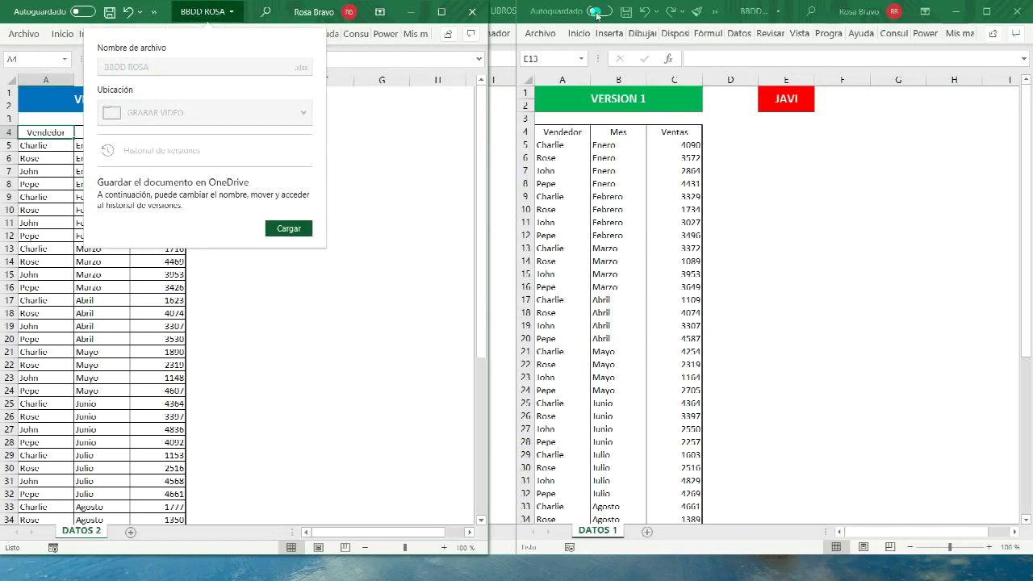
pyautogui.click(776, 13)
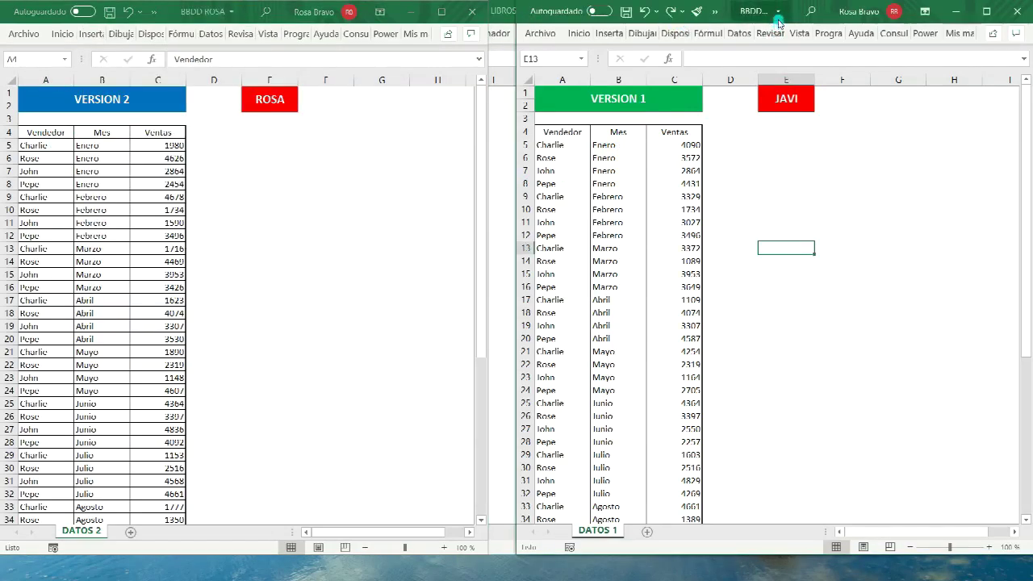
pyautogui.click(766, 12)
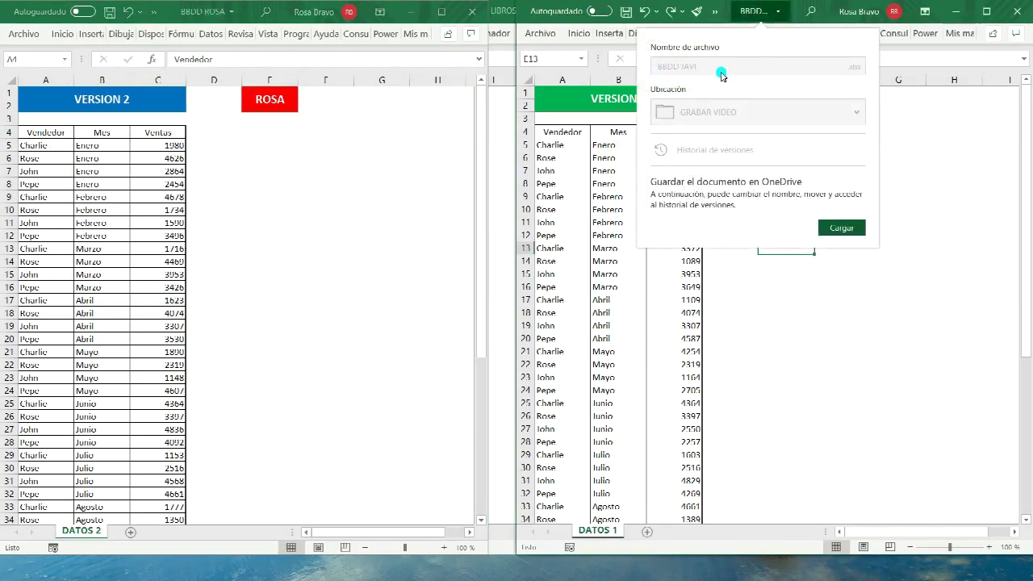
pyautogui.click(174, 214)
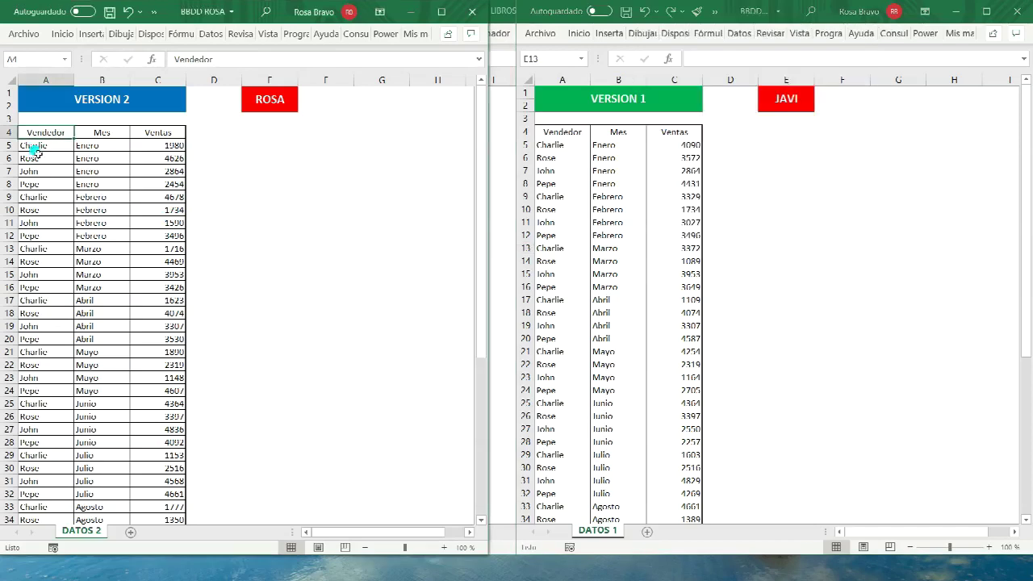
# Select the ROSA data table A4:C52
pyautogui.scroll(-8, 150, 280)
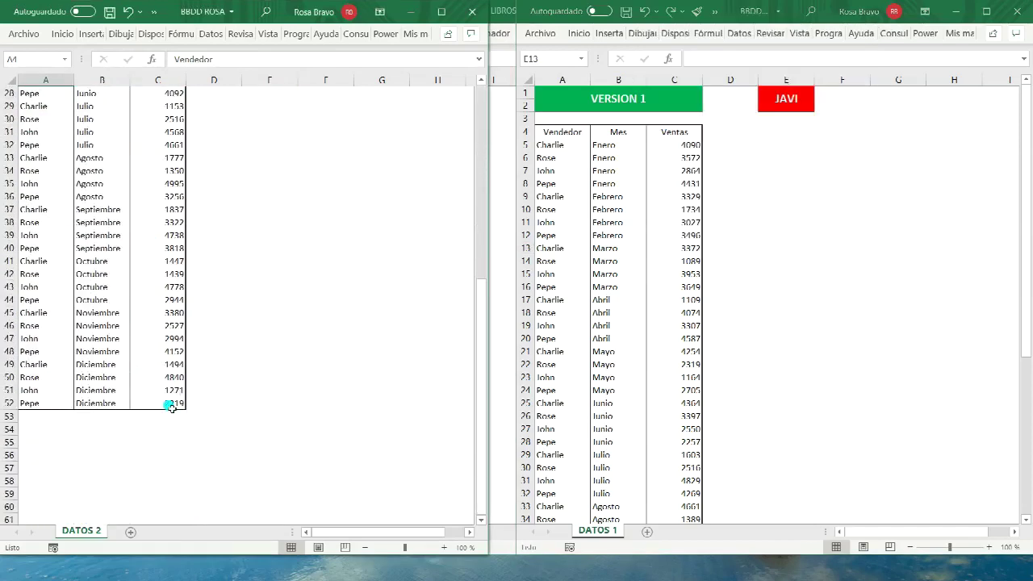
pyautogui.keyDown('shift'); pyautogui.click(173, 405); pyautogui.keyUp('shift')
pyautogui.scroll(9, 171, 393)
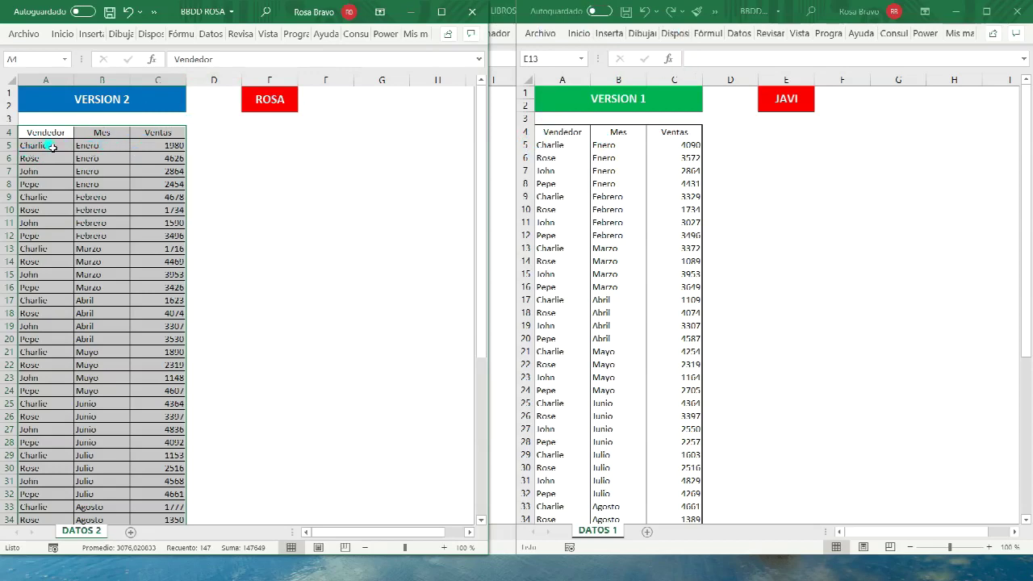
# Start a new formula-based conditional formatting rule for the ROSA table
pyautogui.click(62, 33)
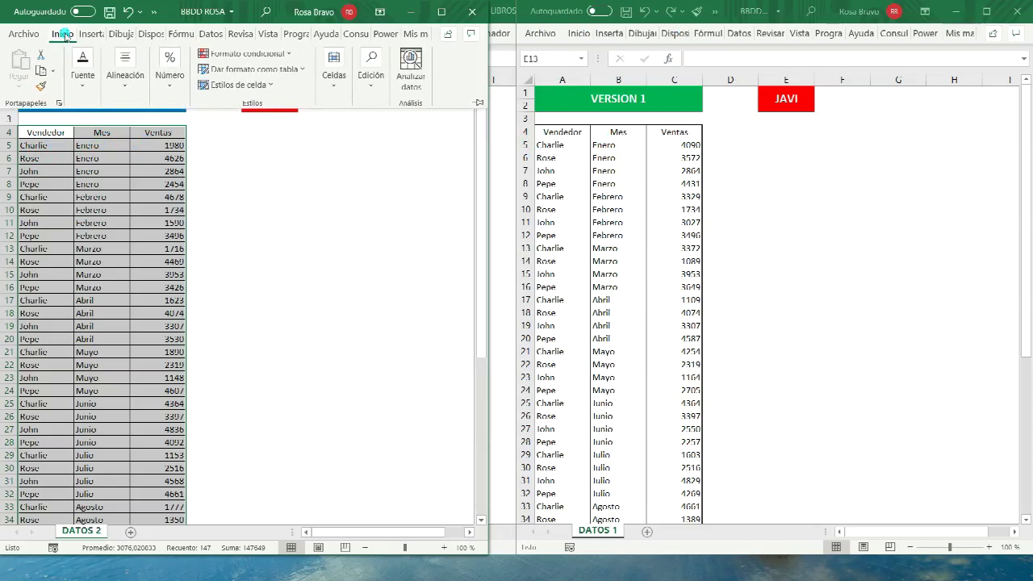
pyautogui.click(246, 53)
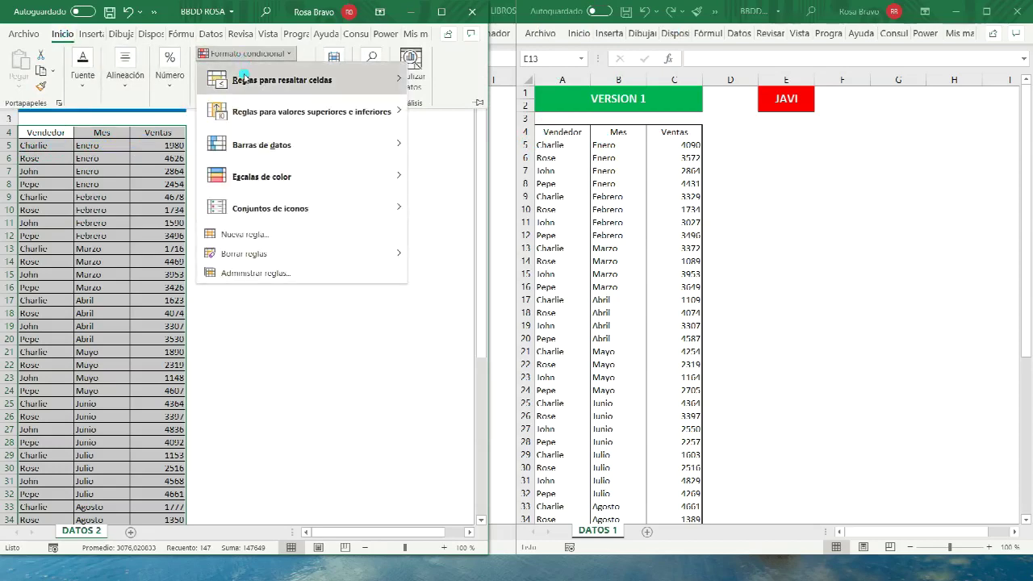
pyautogui.click(258, 234)
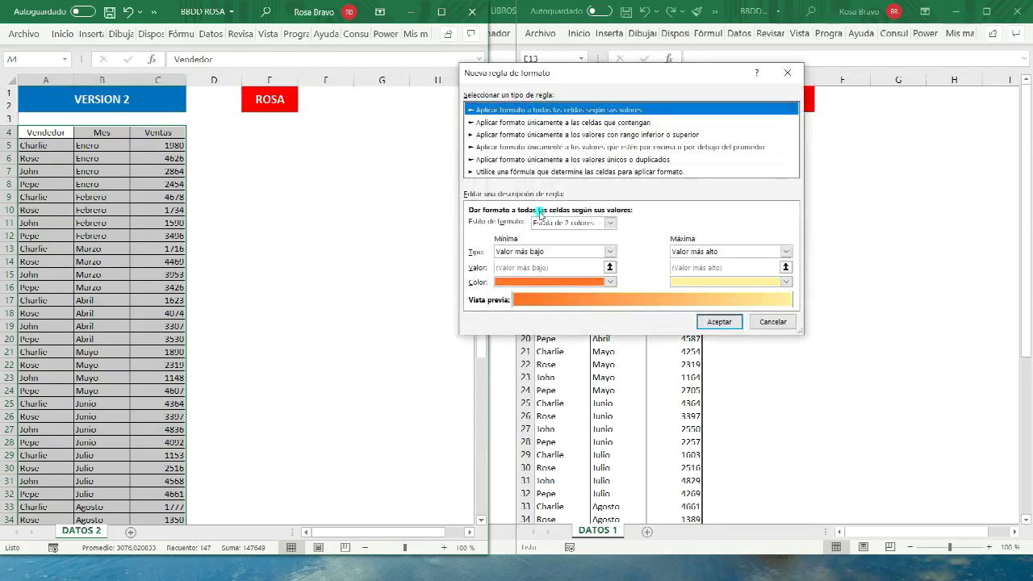
pyautogui.click(557, 173)
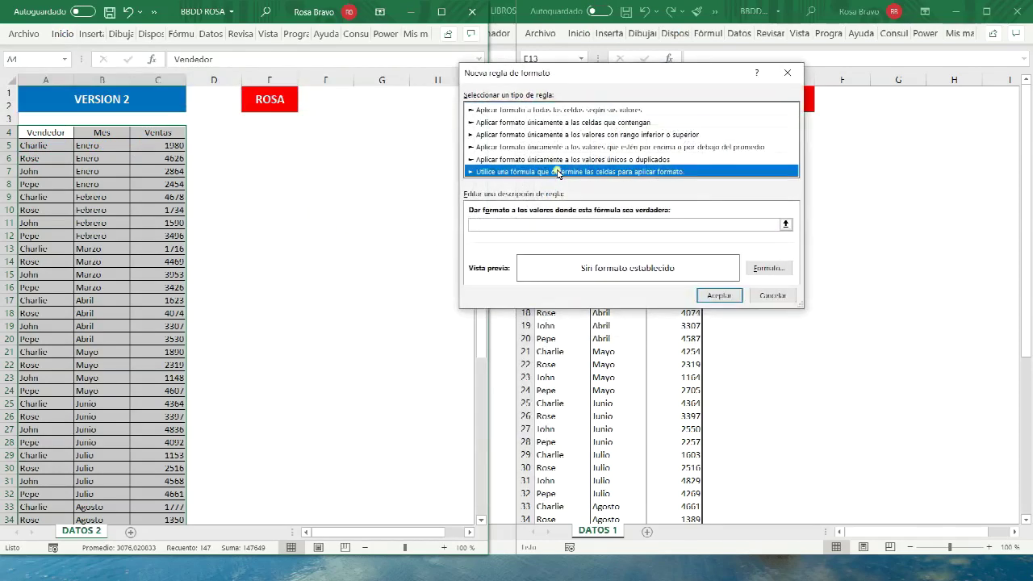
# Enter the rule formula =$A$4<>'[BBDD JAVI.xlsx]DATOS 1'!$A$4
pyautogui.click(528, 225)
pyautogui.click(45, 132)
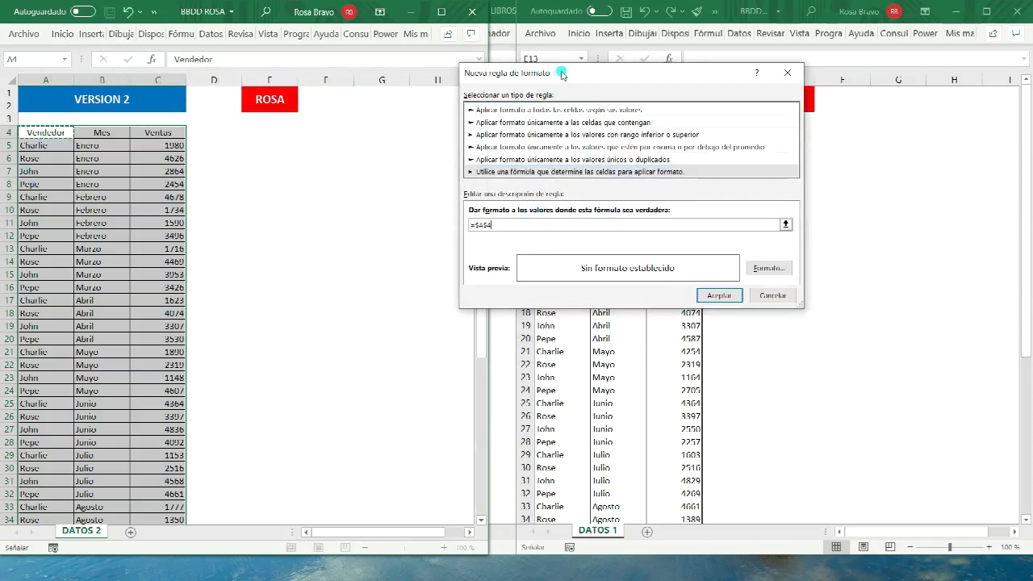
pyautogui.moveTo(564, 75); pyautogui.dragTo(223, 101)
pyautogui.write('<')
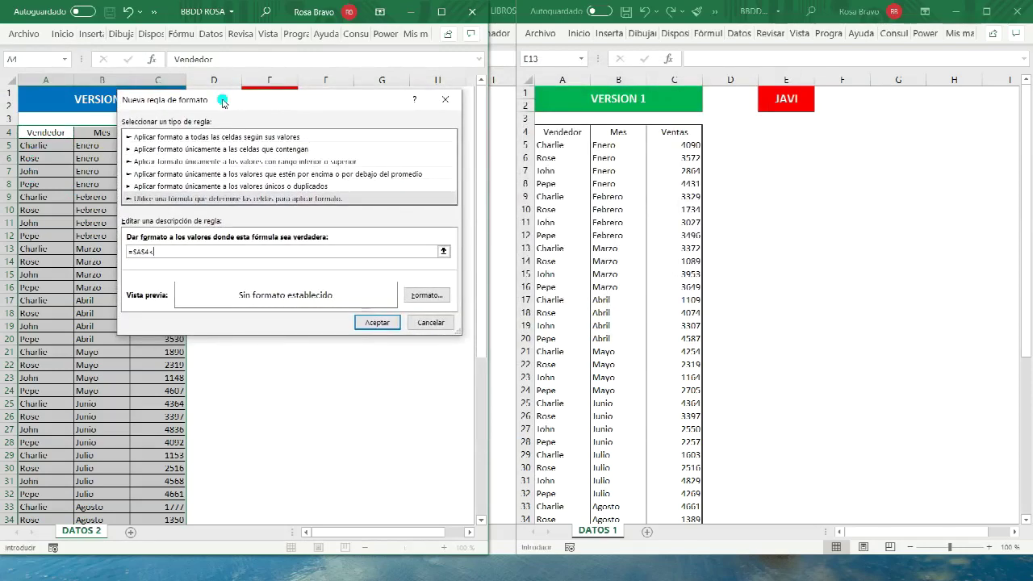
pyautogui.write('>')
pyautogui.click(574, 135)
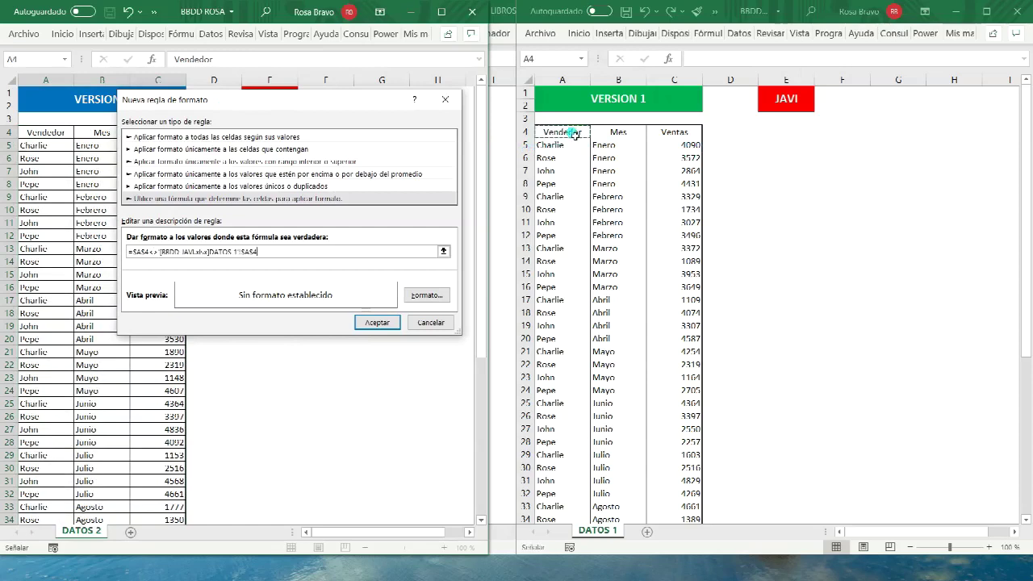
pyautogui.click(136, 253)
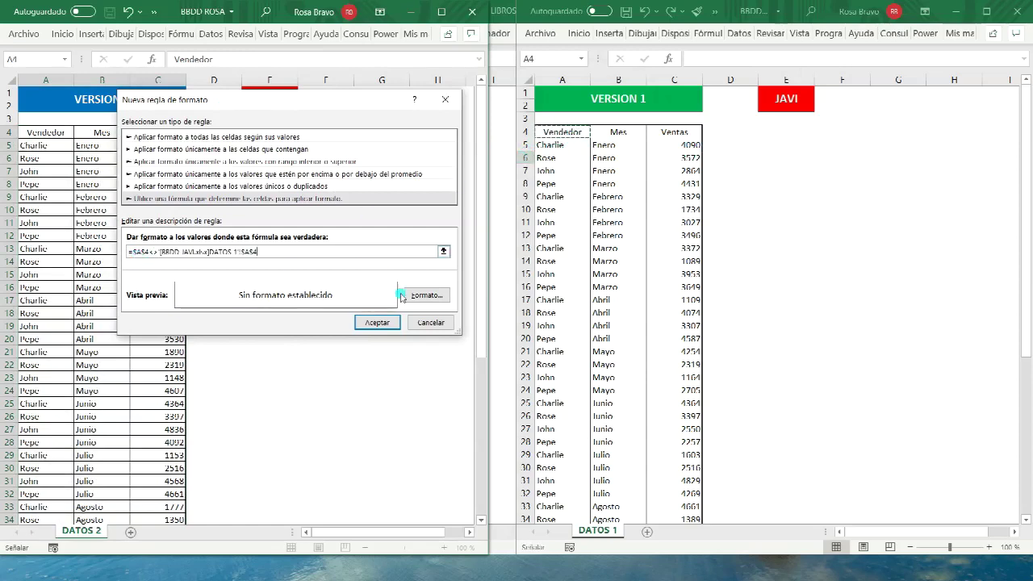
# Set the rule's format to red fill with white bold text
pyautogui.click(426, 295)
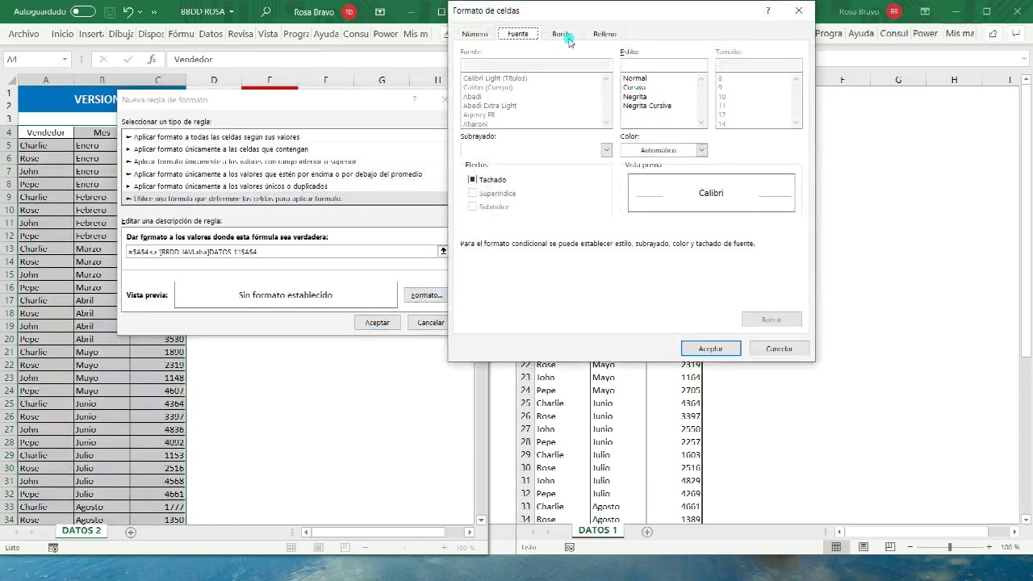
pyautogui.click(565, 34)
pyautogui.click(596, 37)
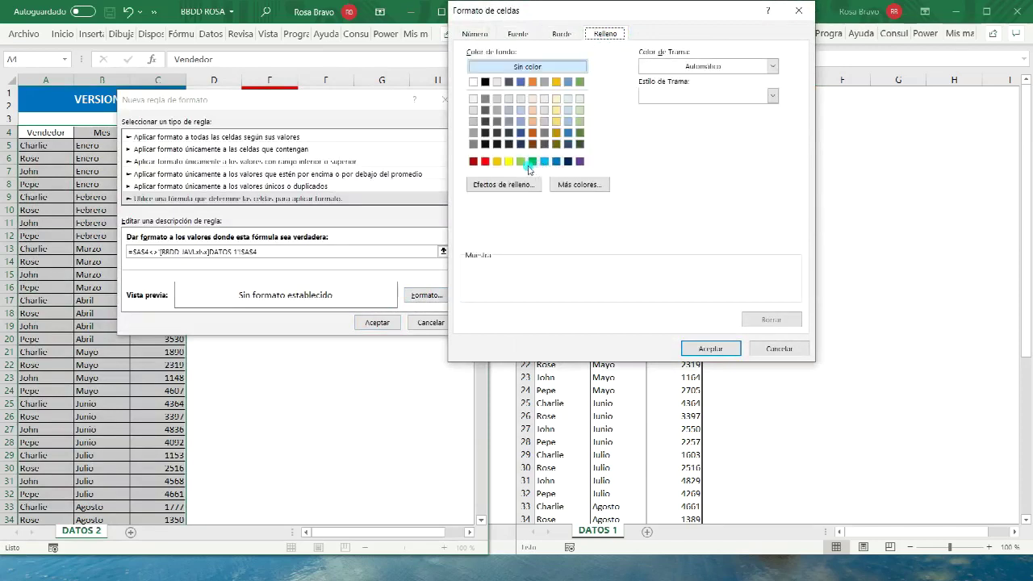
pyautogui.click(485, 162)
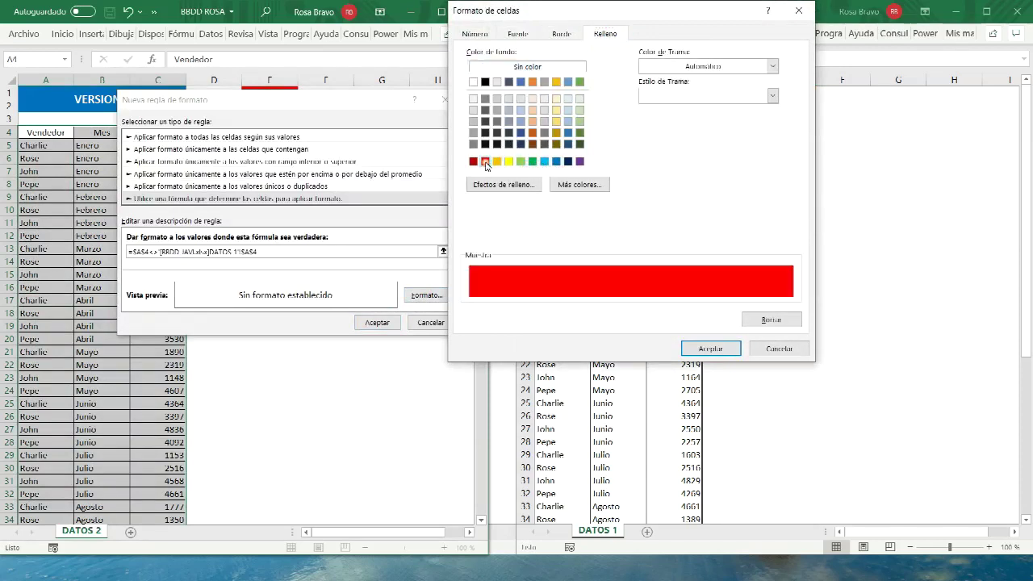
pyautogui.click(519, 35)
pyautogui.click(701, 150)
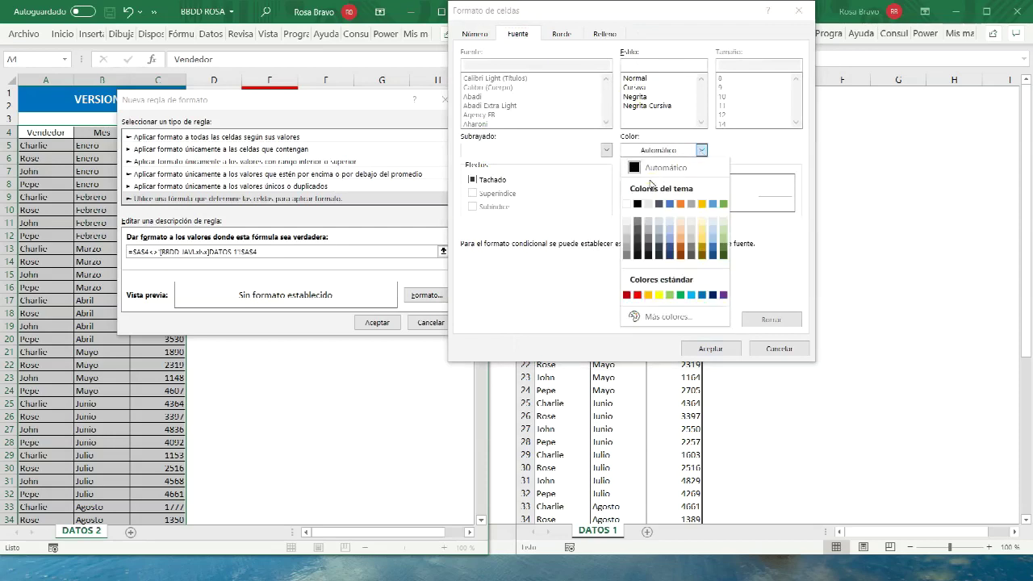
pyautogui.click(629, 205)
pyautogui.click(635, 96)
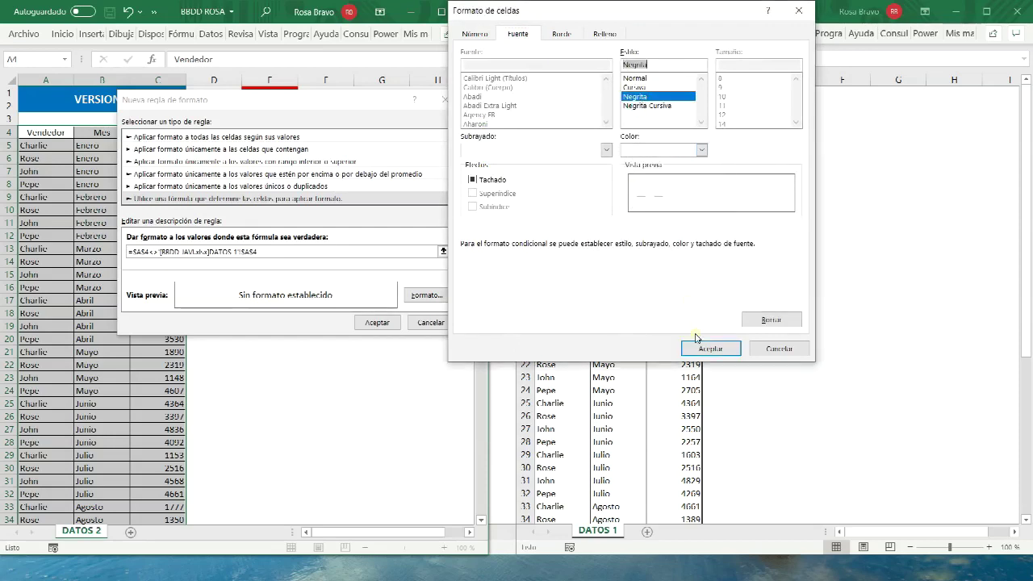
pyautogui.click(695, 347)
# Try saving the rule, dismiss the other-workbook reference error, and cancel it
pyautogui.click(373, 323)
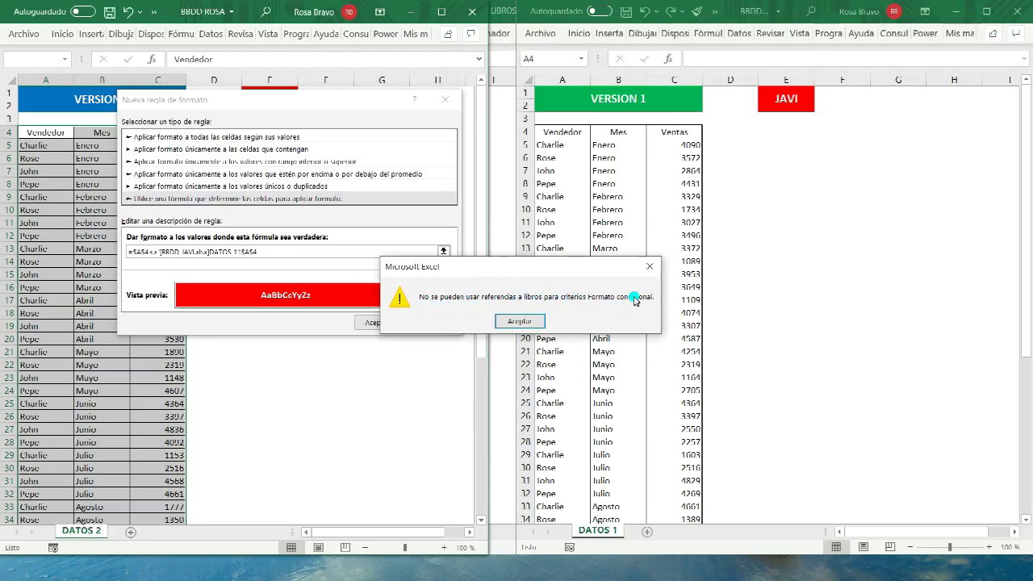
pyautogui.click(520, 322)
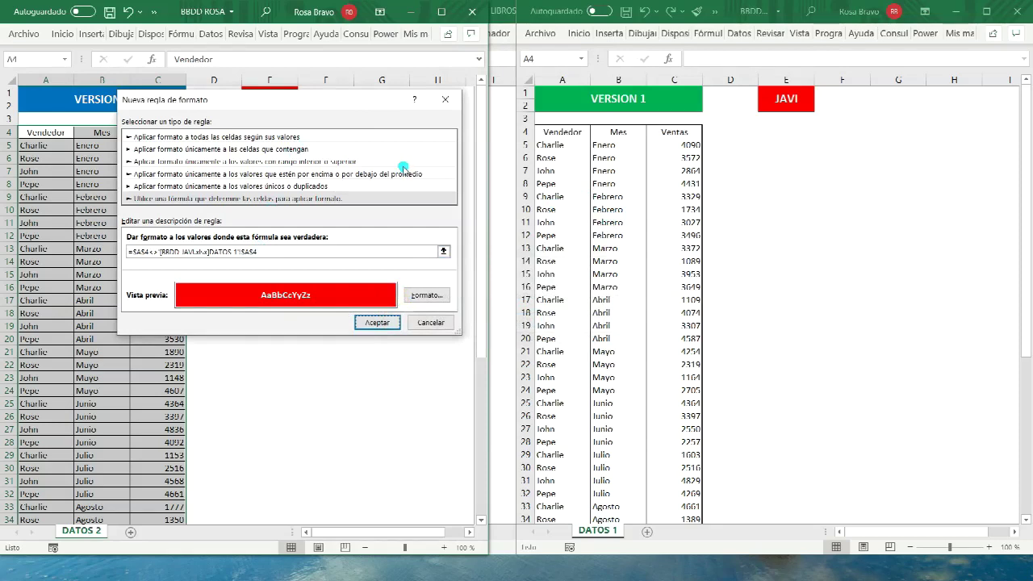
pyautogui.click(425, 324)
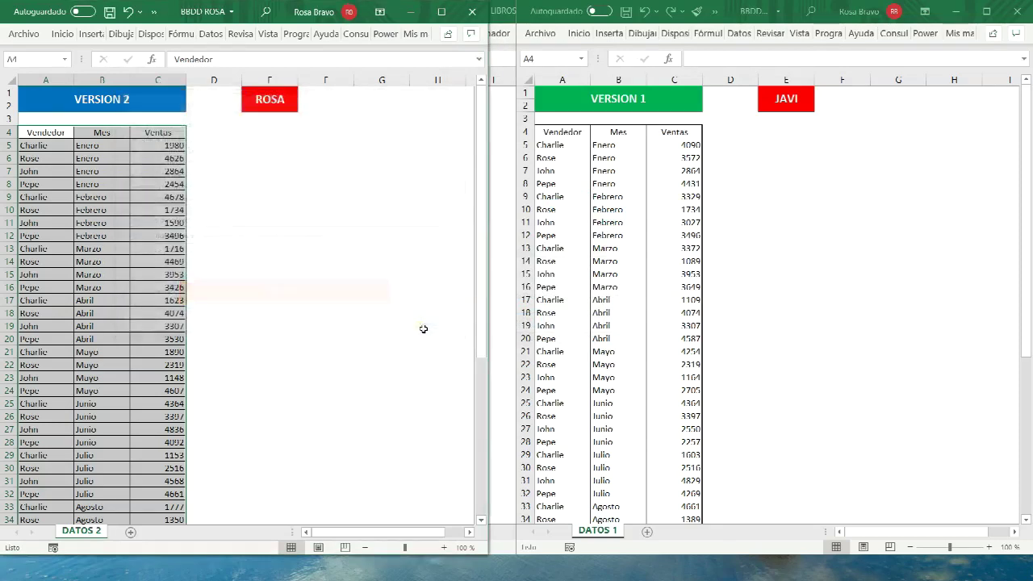
pyautogui.click(286, 159)
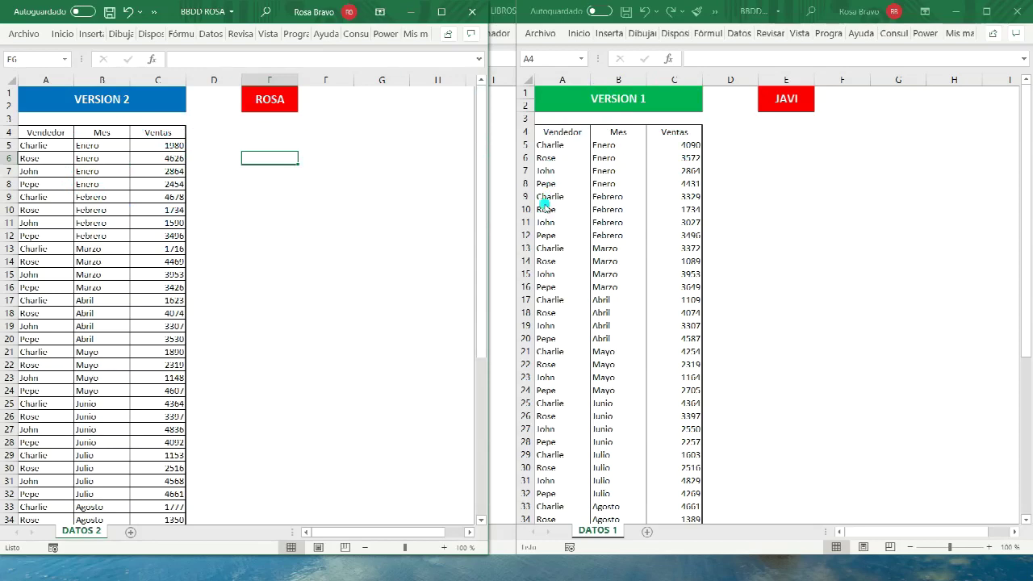
# Create a new workbook and tile JAVI, ROSA and DIFERENCIAS vertically with Arrange All
pyautogui.hotkey('ctrl', 'n')
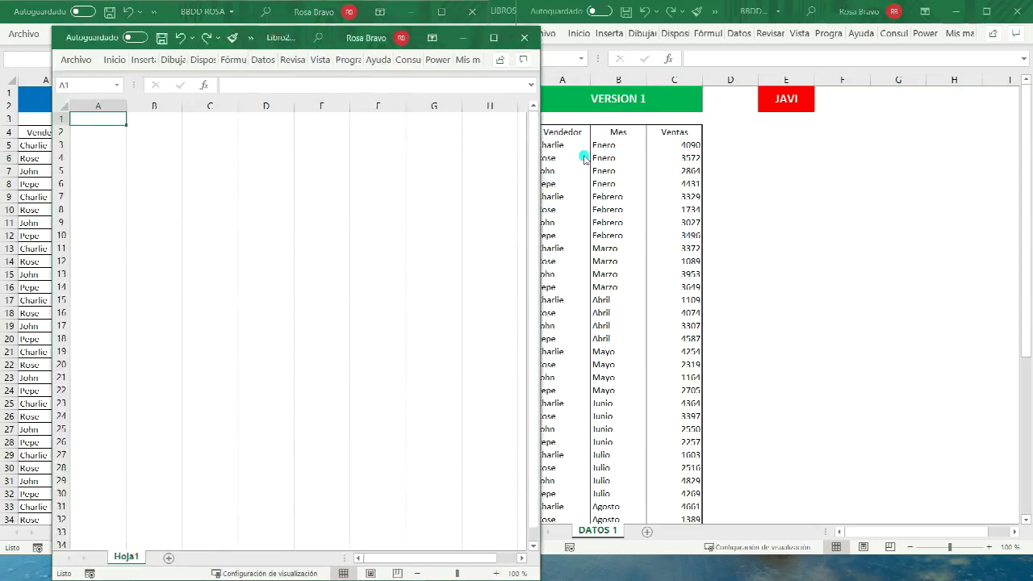
pyautogui.click(319, 60)
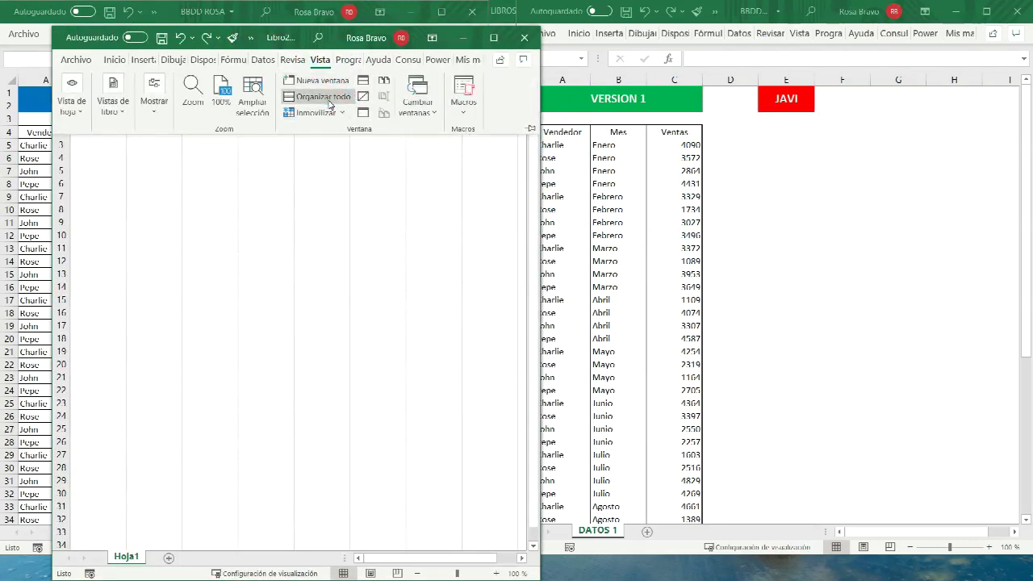
pyautogui.click(326, 96)
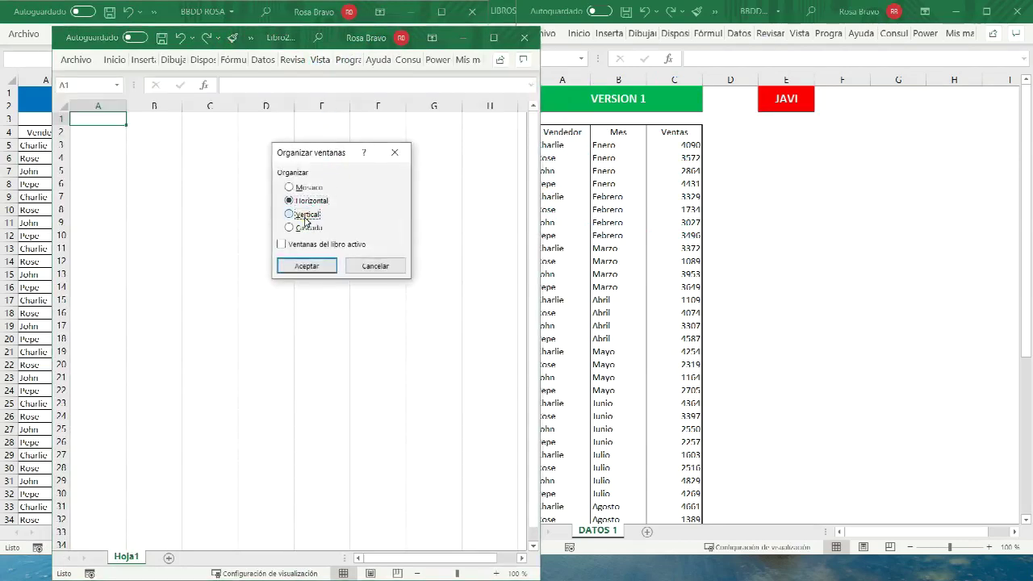
pyautogui.click(306, 265)
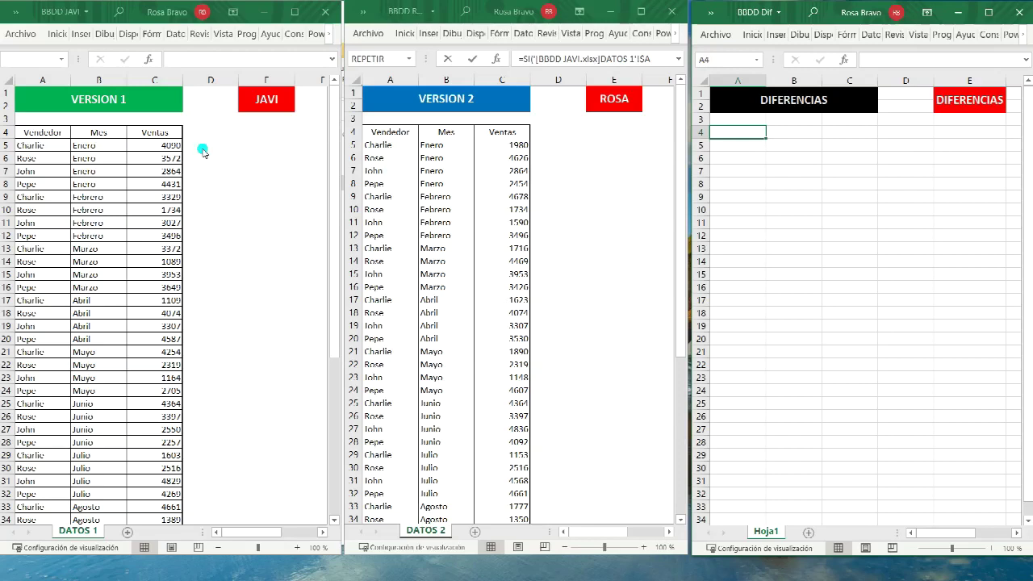
# Start =SI( in A4 comparing JAVI's DATOS 1 A4 with ROSA's DATOS 2 A4
pyautogui.write('=SI')
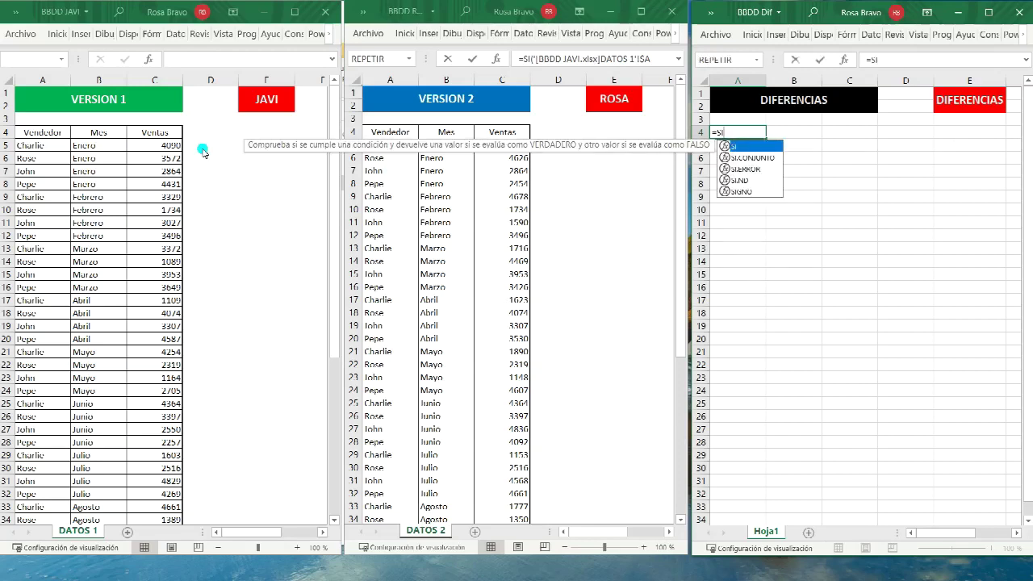
pyautogui.write('(')
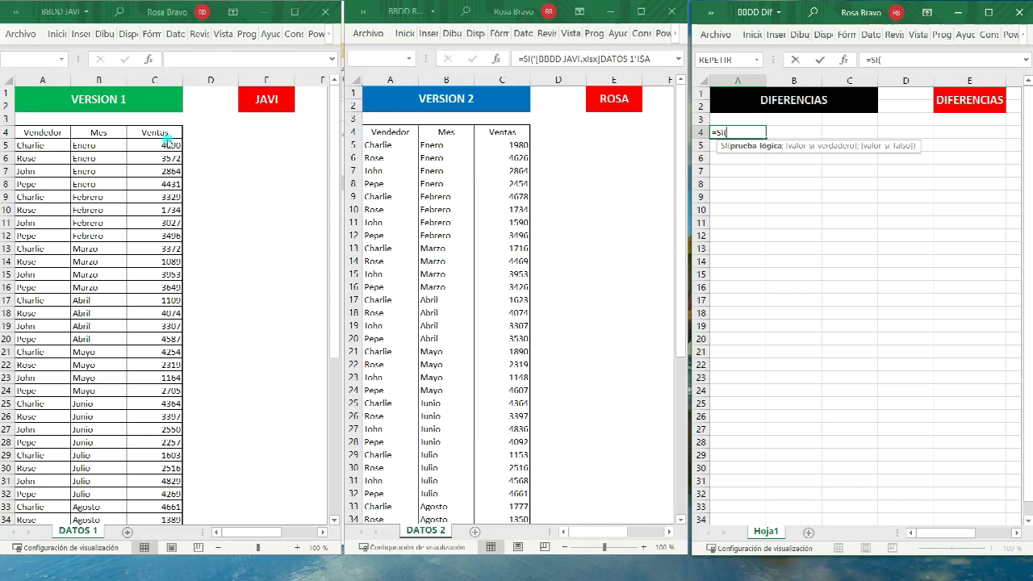
pyautogui.click(37, 137)
pyautogui.click(38, 136)
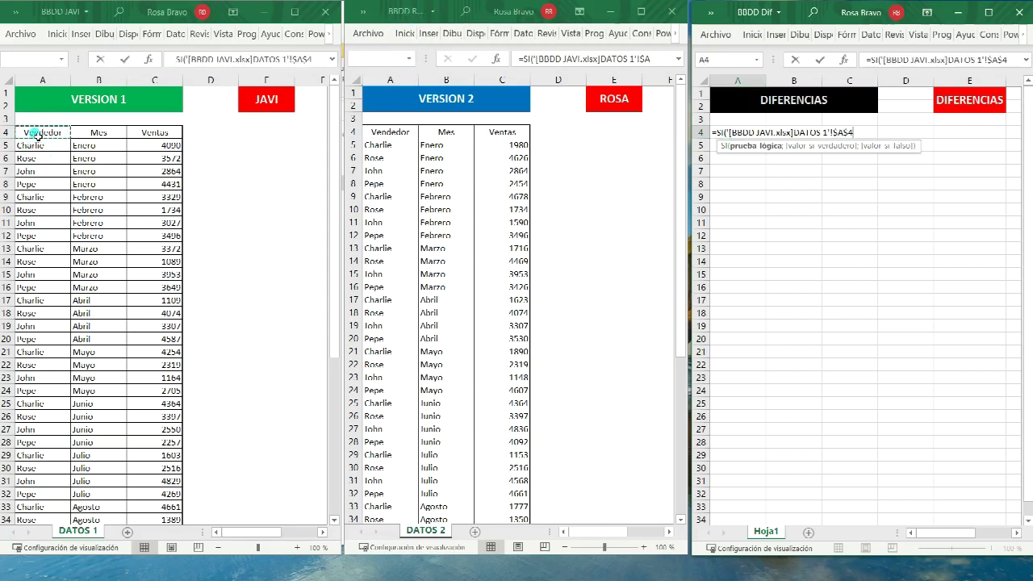
pyautogui.write('=')
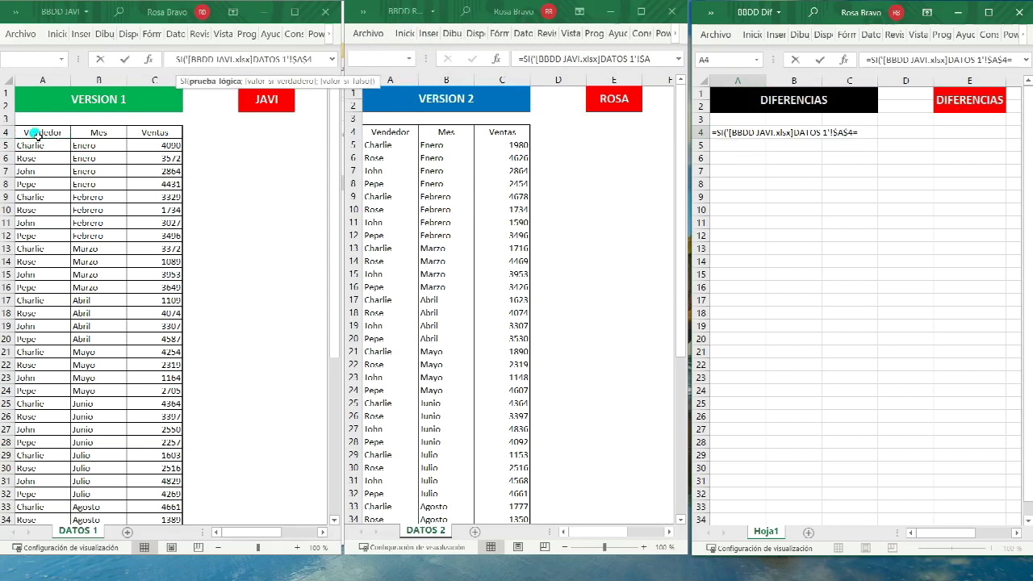
pyautogui.click(390, 133)
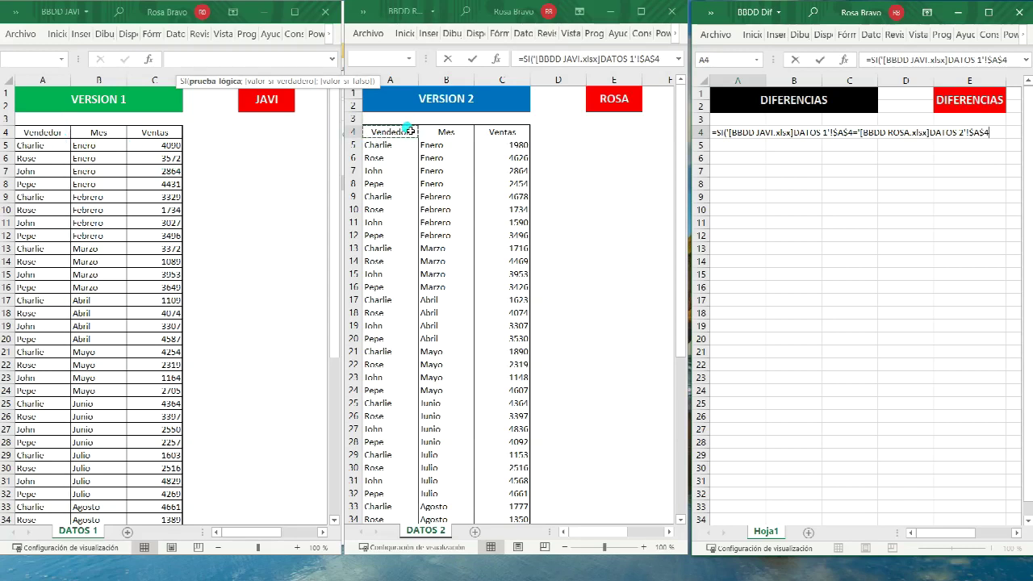
# Complete the formula with ;"";"HAY DIFERENCIAS") and commit it
pyautogui.write(';')
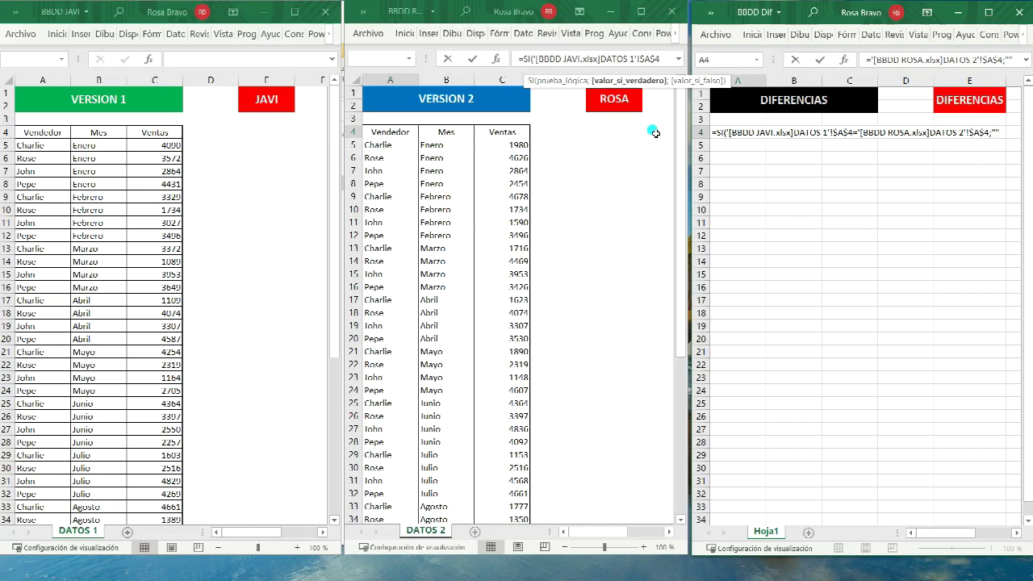
pyautogui.write(';')
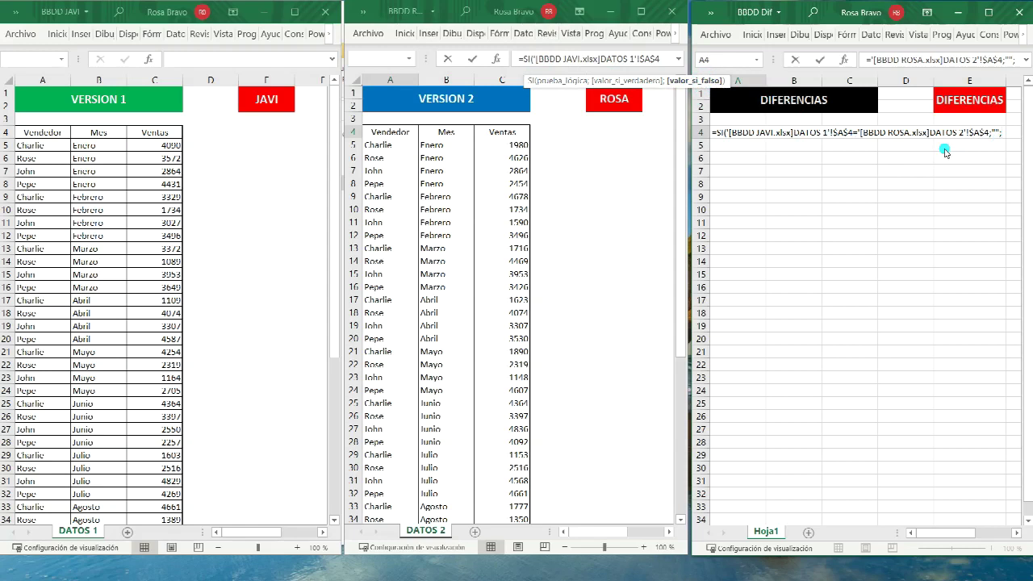
pyautogui.write('"HA')
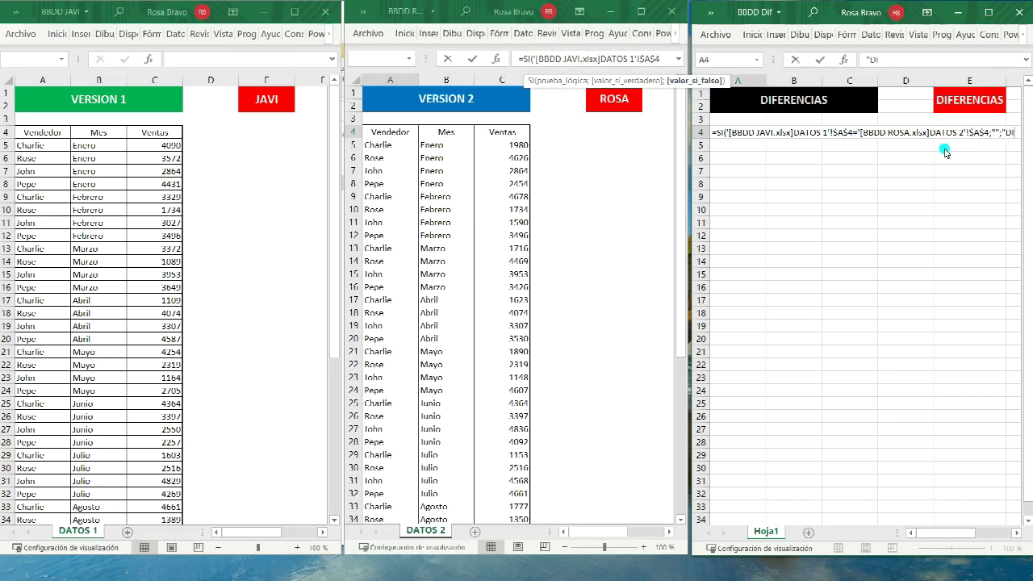
pyautogui.write('Y DIFERENCIAS"')
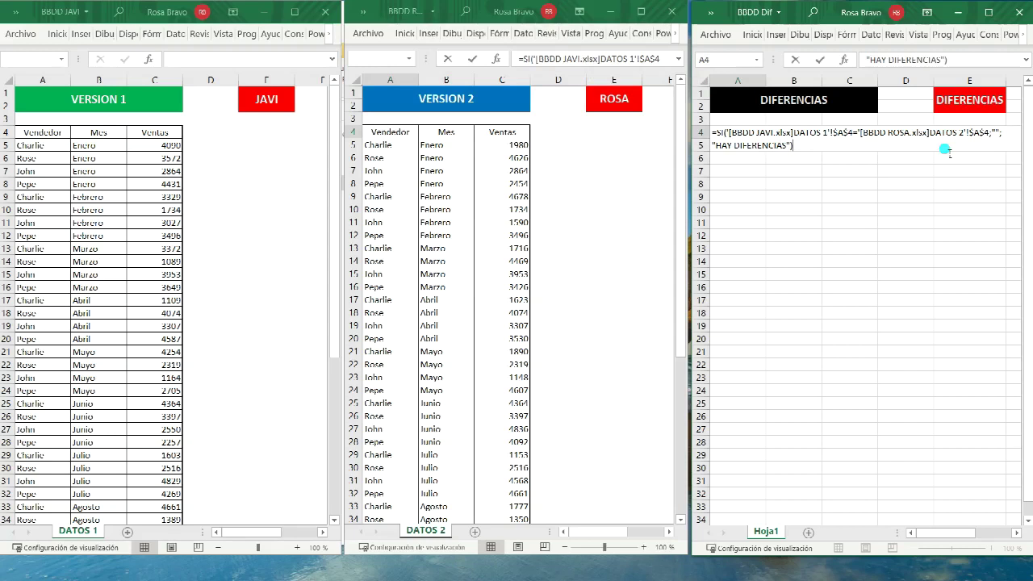
pyautogui.press('Return')
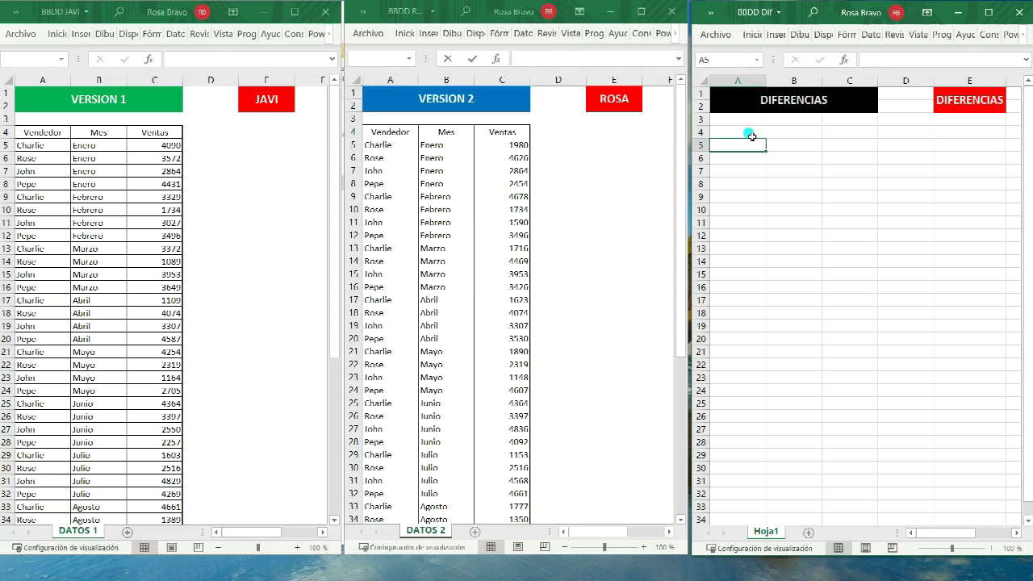
# Scroll through the JAVI sheet to see where its data ends
pyautogui.click(751, 134)
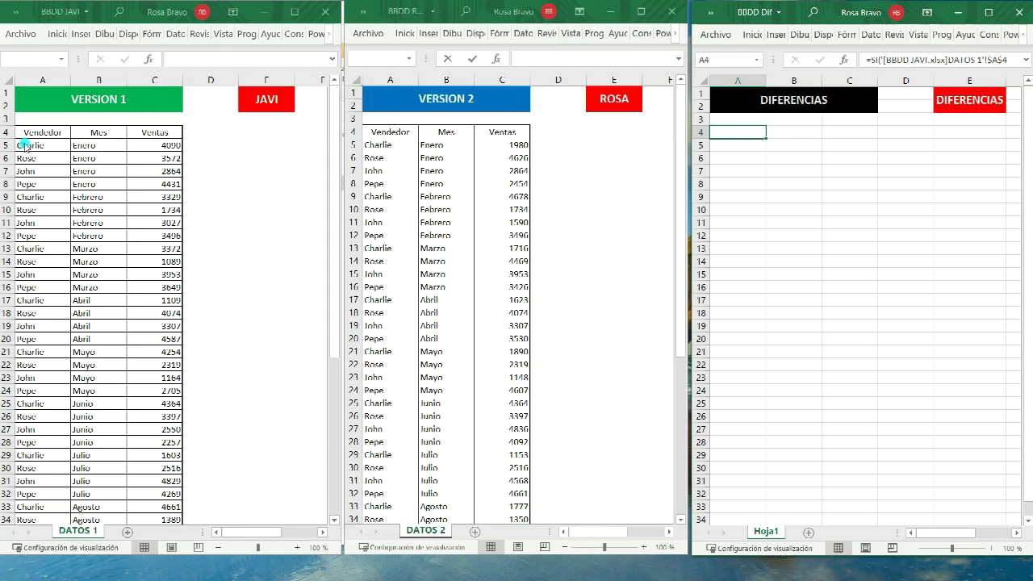
pyautogui.click(28, 136)
pyautogui.click(31, 133)
pyautogui.scroll(-1, 32, 134)
pyautogui.scroll(-4, 31, 134)
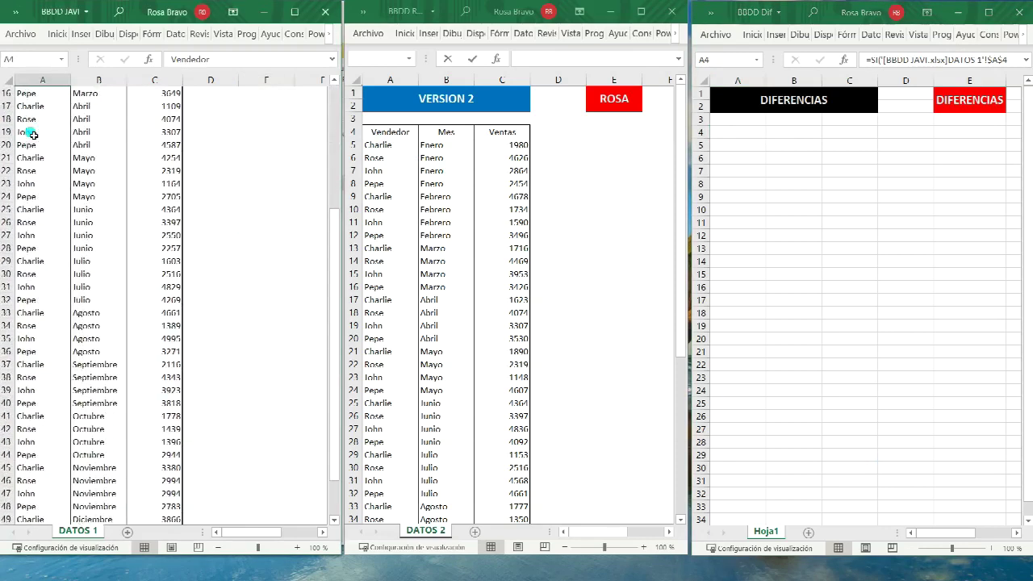
pyautogui.scroll(-4, 30, 131)
pyautogui.scroll(-3, 24, 242)
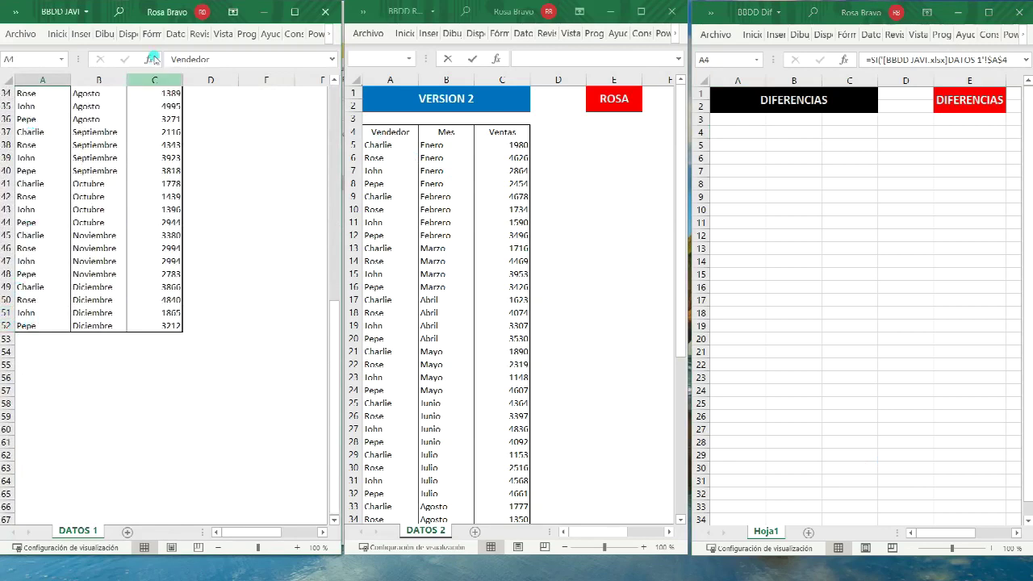
pyautogui.scroll(8, 296, 127)
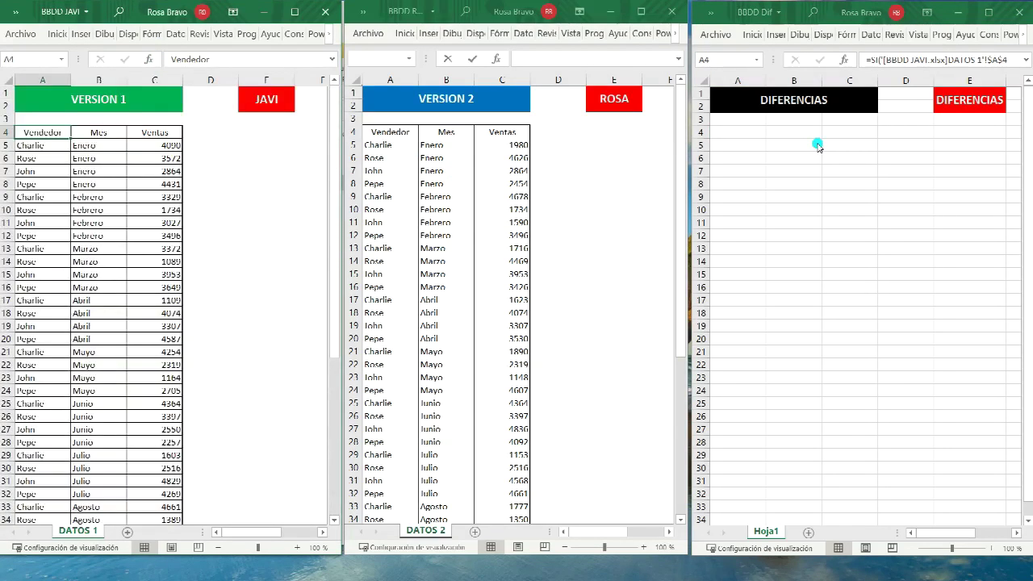
# Fill the A4 formula down to row 52 and across to column C
pyautogui.click(741, 134)
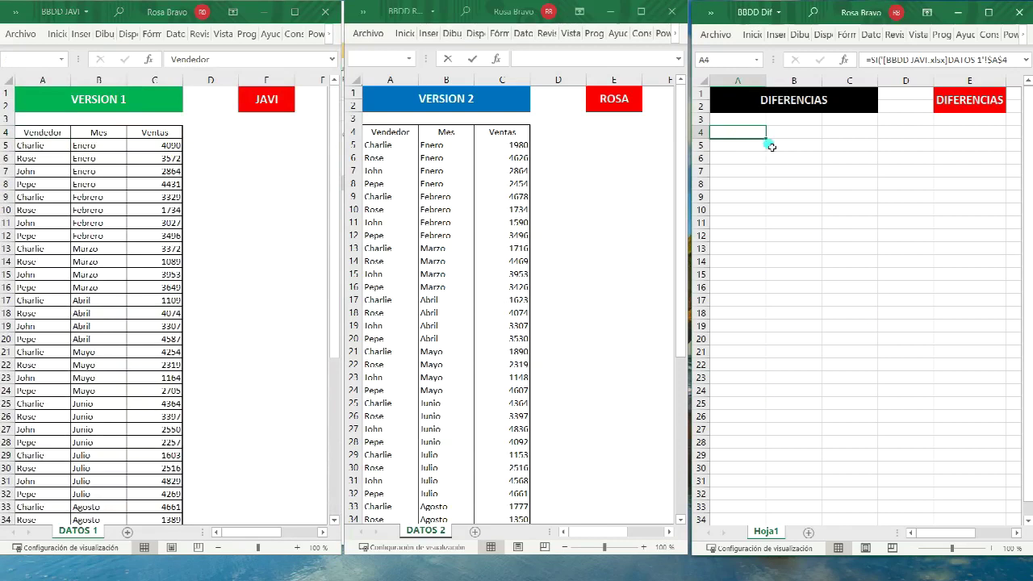
pyautogui.moveTo(766, 142); pyautogui.dragTo(757, 533)
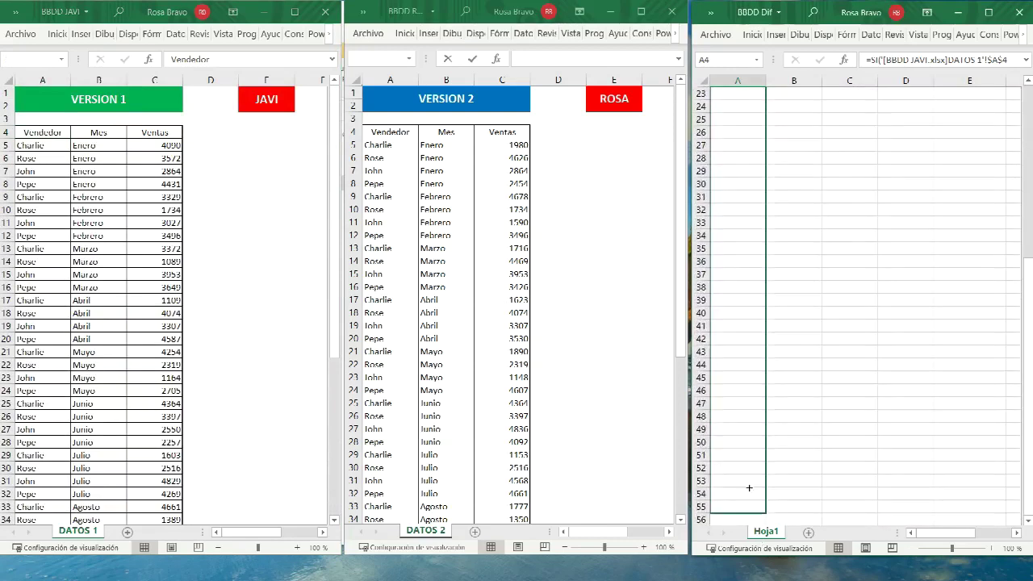
pyautogui.moveTo(757, 533)
pyautogui.mouseDown()
pyautogui.moveTo(763, 481)
pyautogui.moveTo(865, 474)
pyautogui.mouseUp()
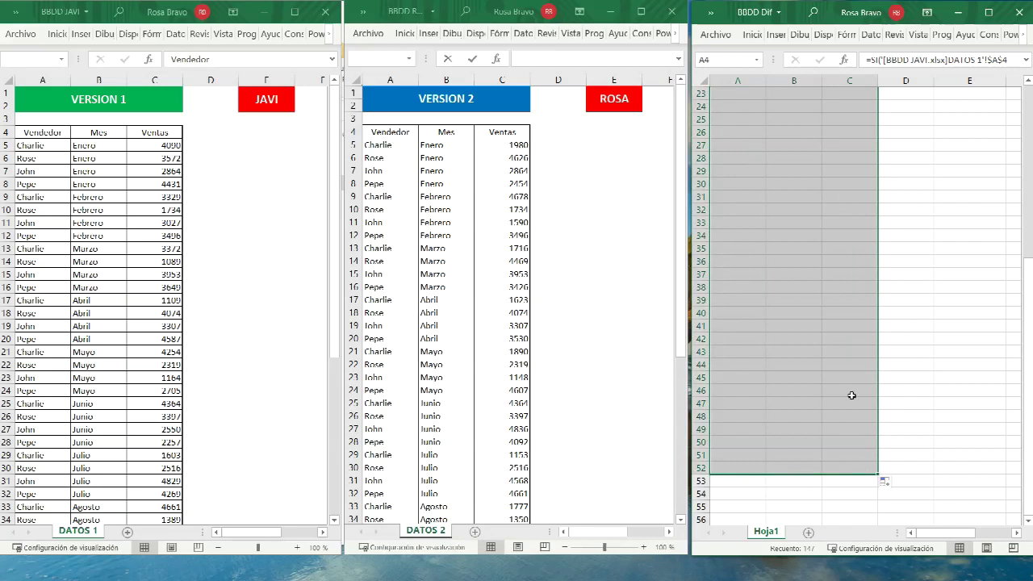
pyautogui.scroll(7, 834, 318)
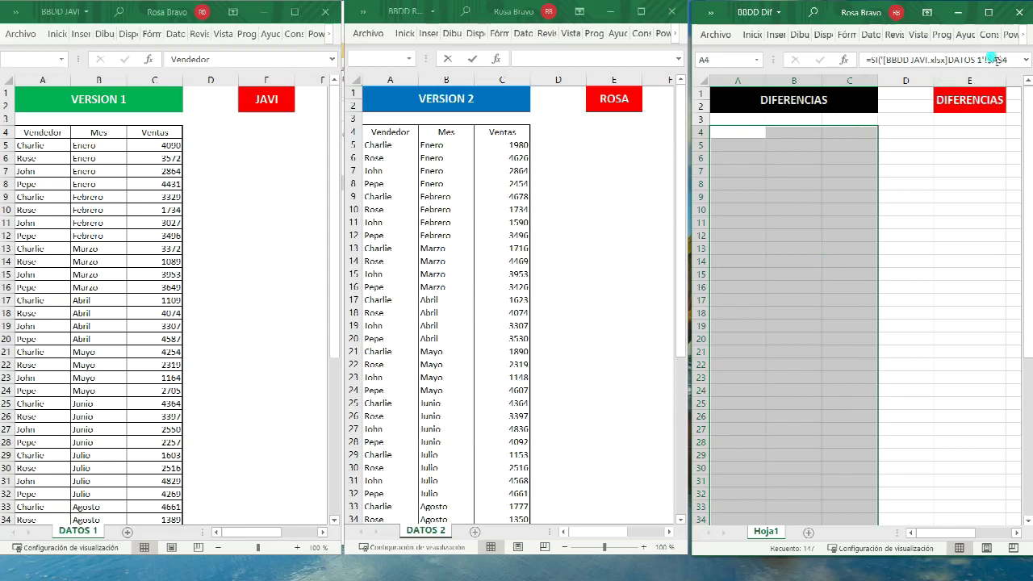
# Expand the formula bar and inspect the copied formulas in B18 and C24
pyautogui.click(1026, 59)
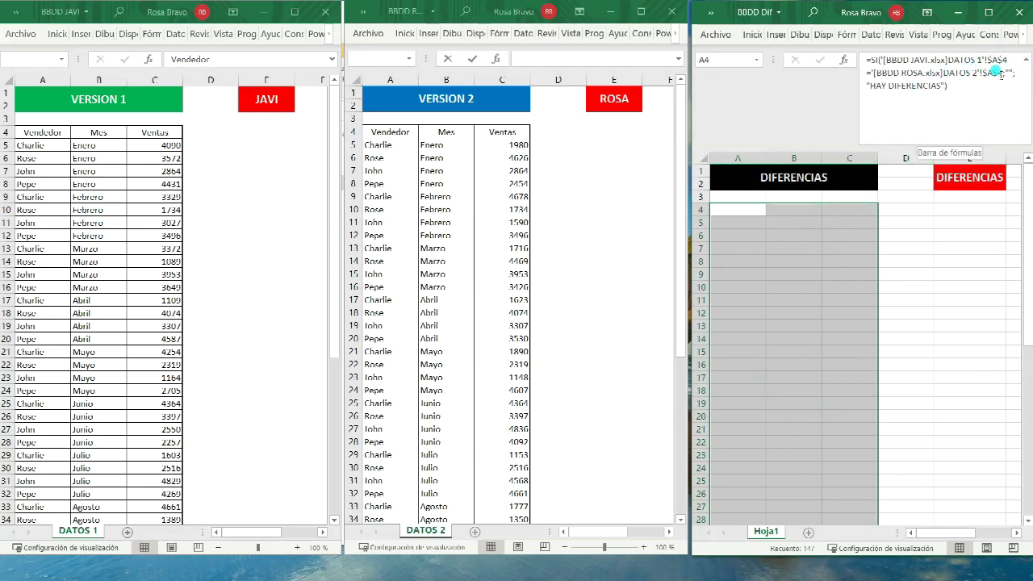
pyautogui.click(758, 211)
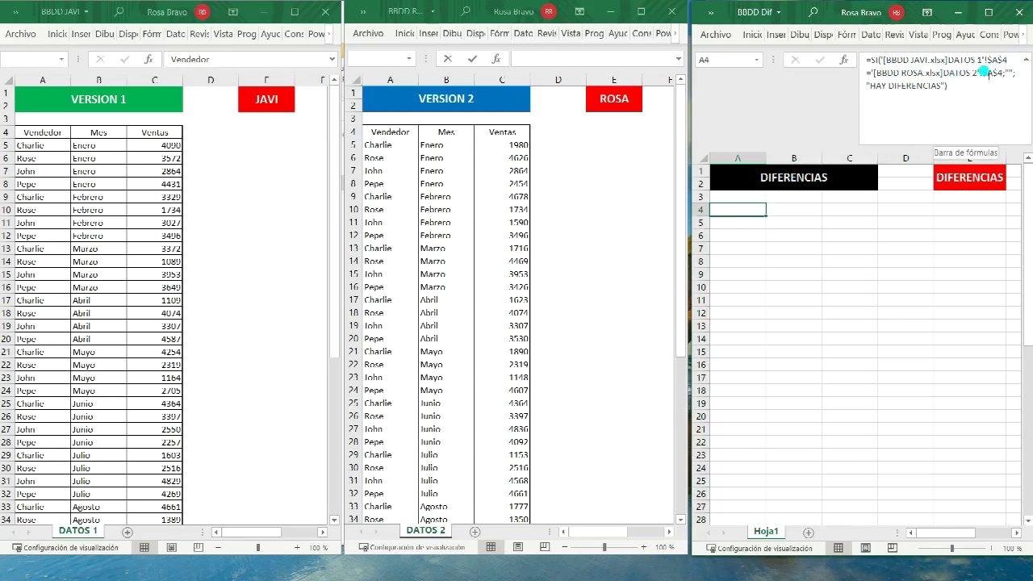
pyautogui.click(807, 392)
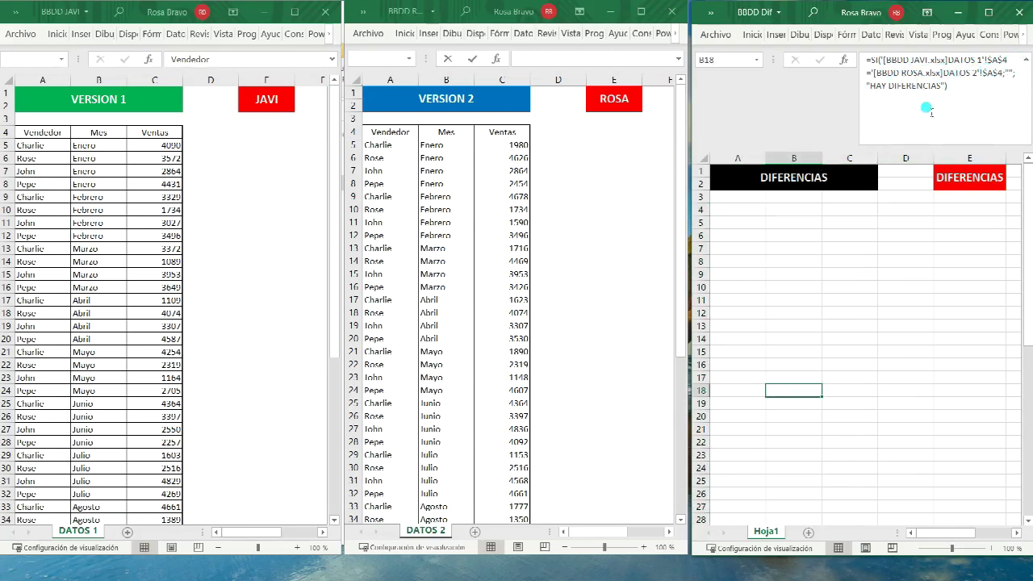
pyautogui.click(858, 470)
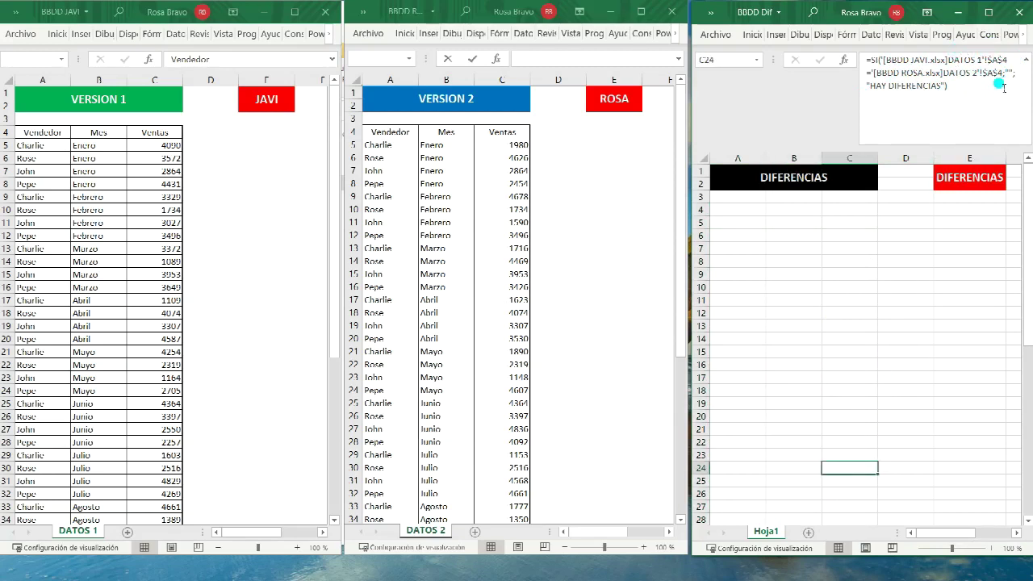
pyautogui.click(753, 211)
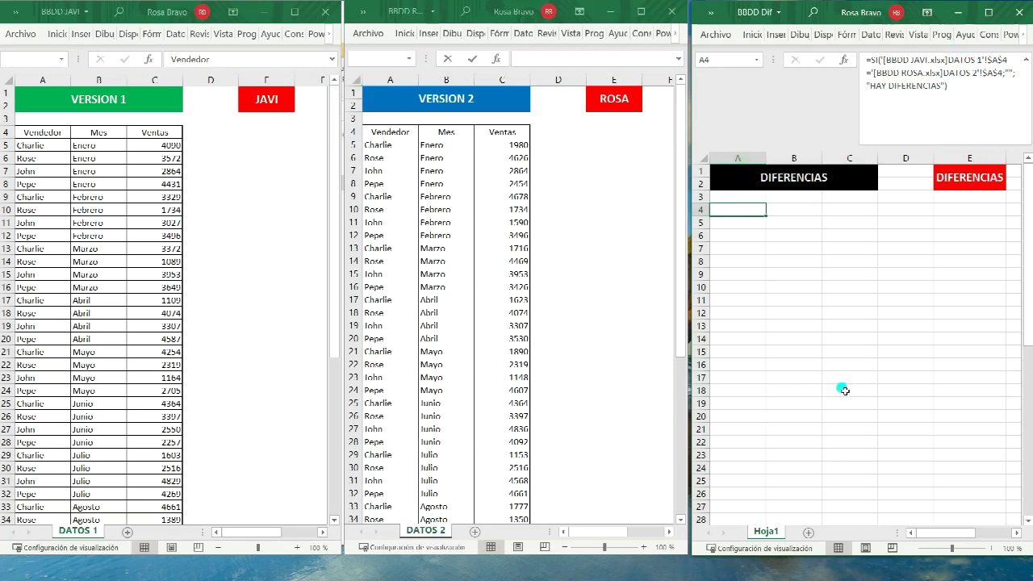
# Remove the $ signs so both A4 references in the formula are relative
pyautogui.click(991, 60)
pyautogui.press('Delete')
pyautogui.press('Delete')
pyautogui.click(982, 72)
pyautogui.press('Delete')
pyautogui.press('BackSpace')
pyautogui.press('Return')
# Refill the corrected formula across A4:C52
pyautogui.click(757, 209)
pyautogui.moveTo(765, 217)
pyautogui.mouseDown()
pyautogui.moveTo(877, 216)
pyautogui.moveTo(849, 553)
pyautogui.mouseUp()
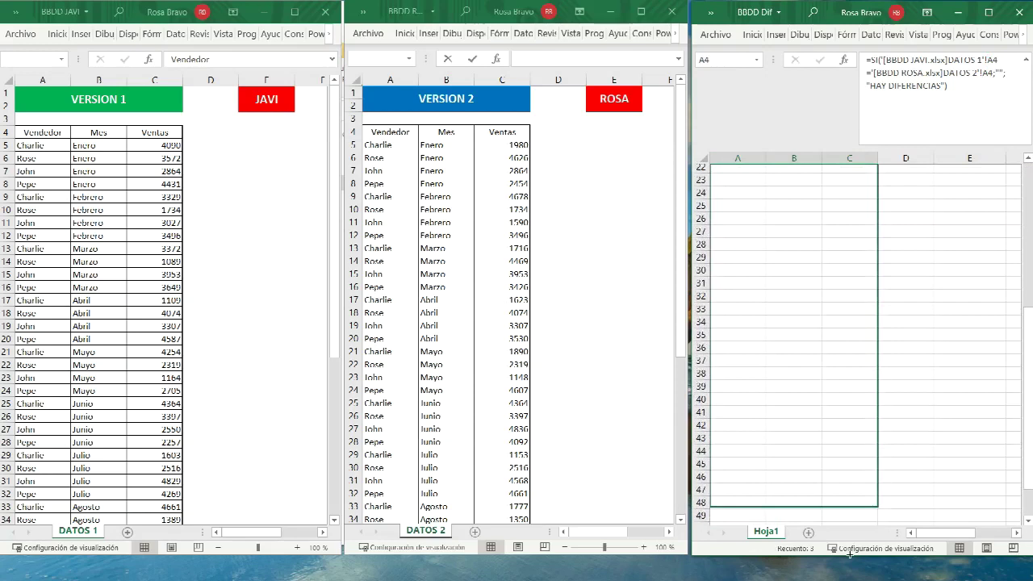
pyautogui.moveTo(848, 553); pyautogui.dragTo(836, 494)
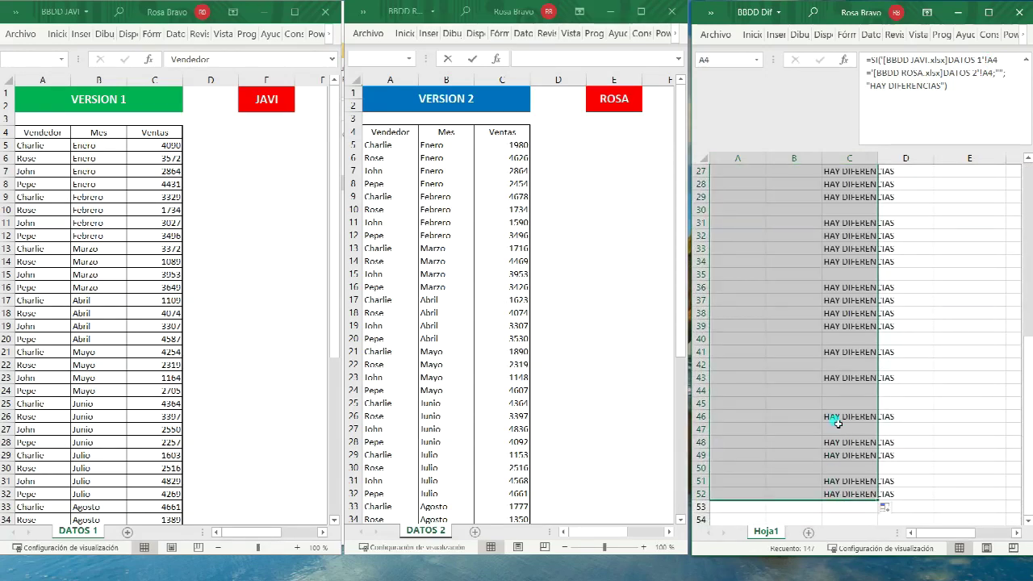
pyautogui.scroll(9, 837, 420)
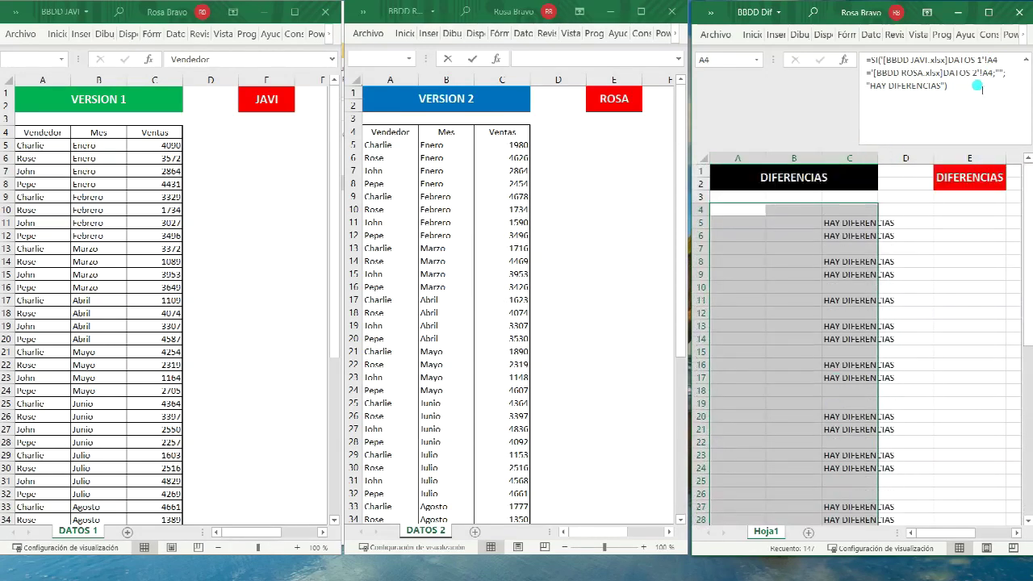
# Collapse the formula bar, widen column C, and maximize the difference workbook
pyautogui.click(1026, 60)
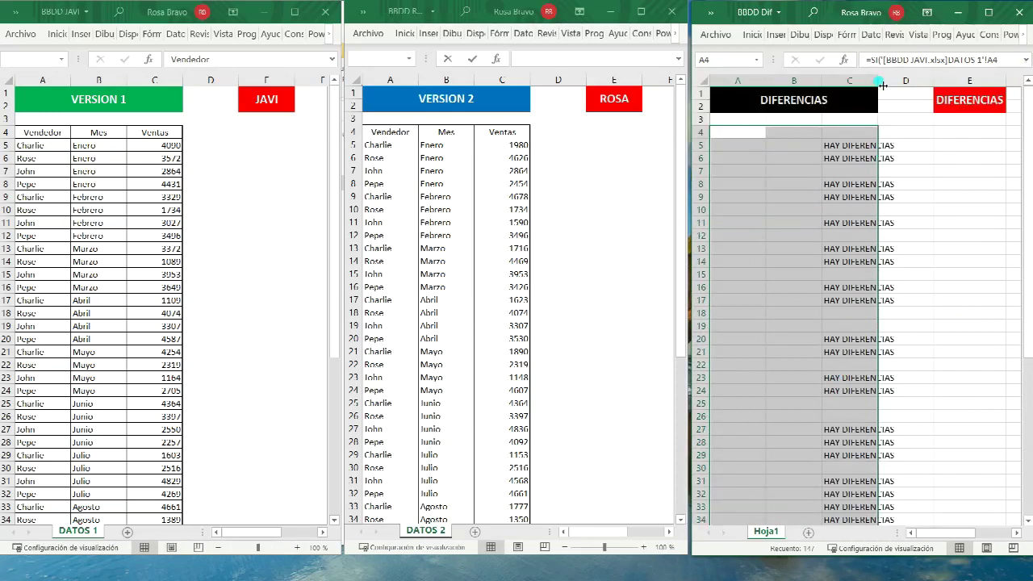
pyautogui.moveTo(881, 85); pyautogui.dragTo(901, 84)
pyautogui.press('super+Up')
pyautogui.click(299, 150)
pyautogui.click(181, 156)
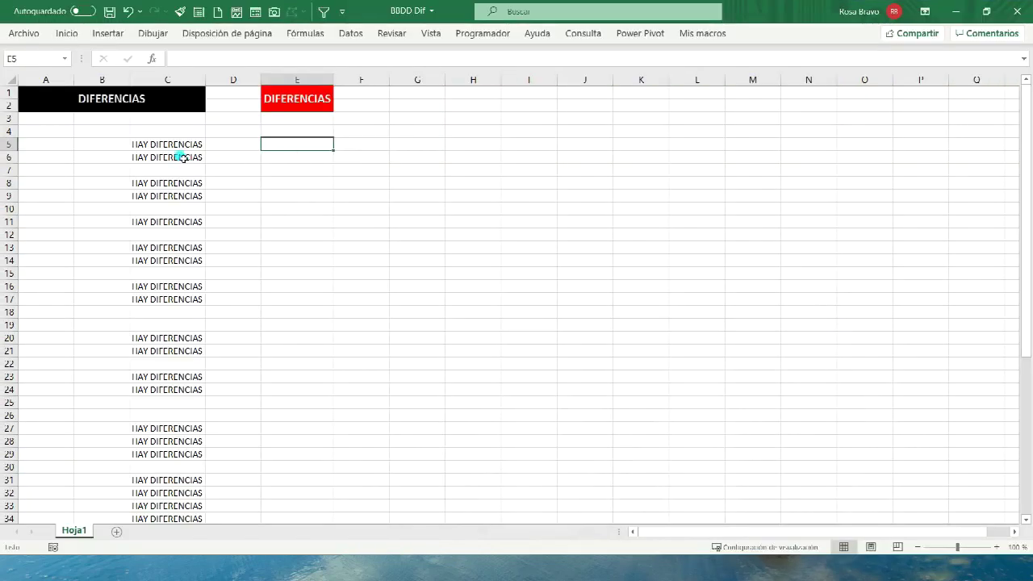
pyautogui.click(142, 143)
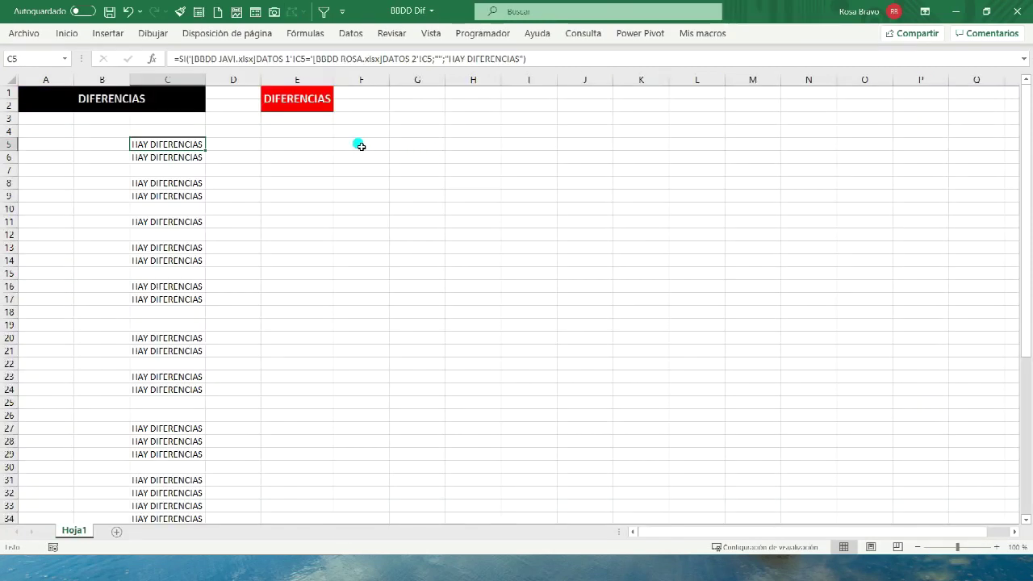
pyautogui.click(420, 146)
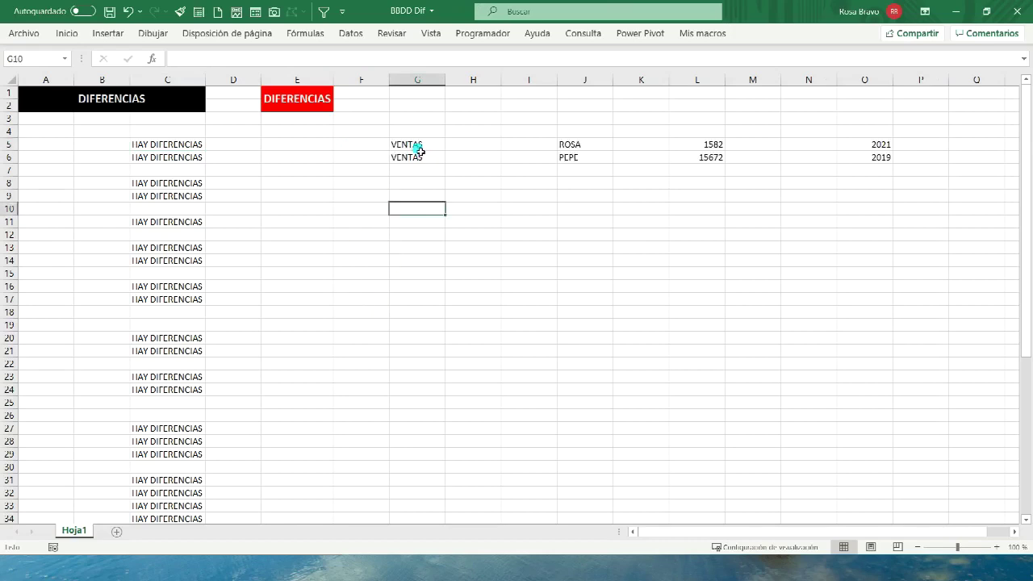
pyautogui.click(413, 148)
pyautogui.click(416, 158)
pyautogui.click(575, 147)
pyautogui.click(586, 159)
pyautogui.click(693, 146)
pyautogui.click(701, 159)
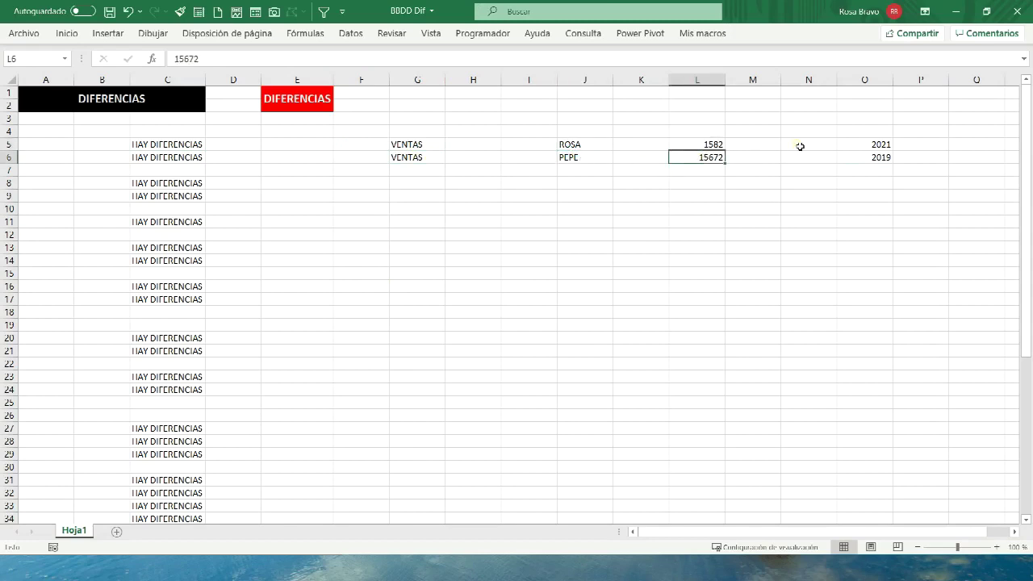
pyautogui.click(847, 144)
pyautogui.click(851, 159)
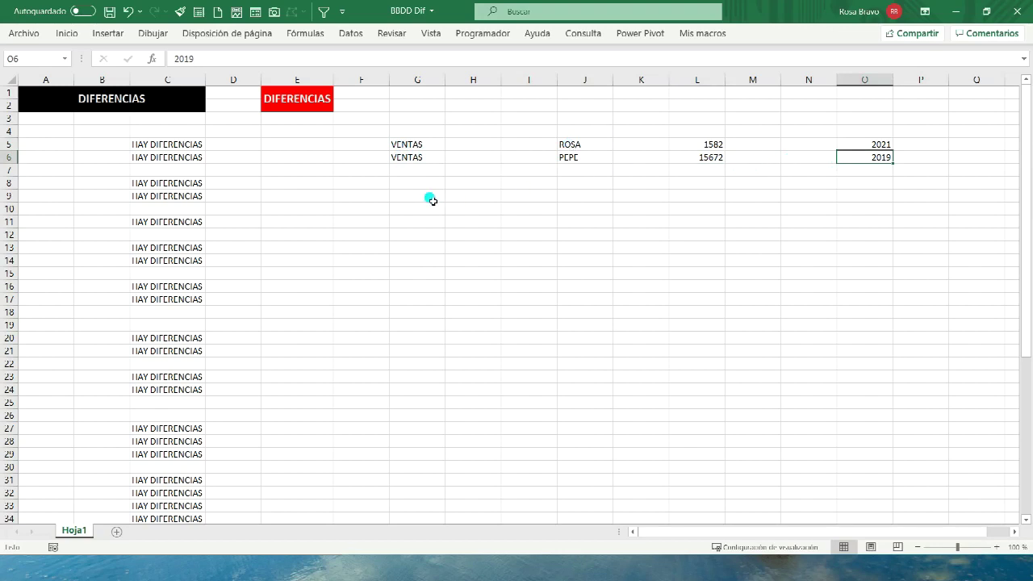
# Enter the sentence 'Las Ventas de Rosa en el año 2021 han sido 1582' in G9
pyautogui.click(431, 198)
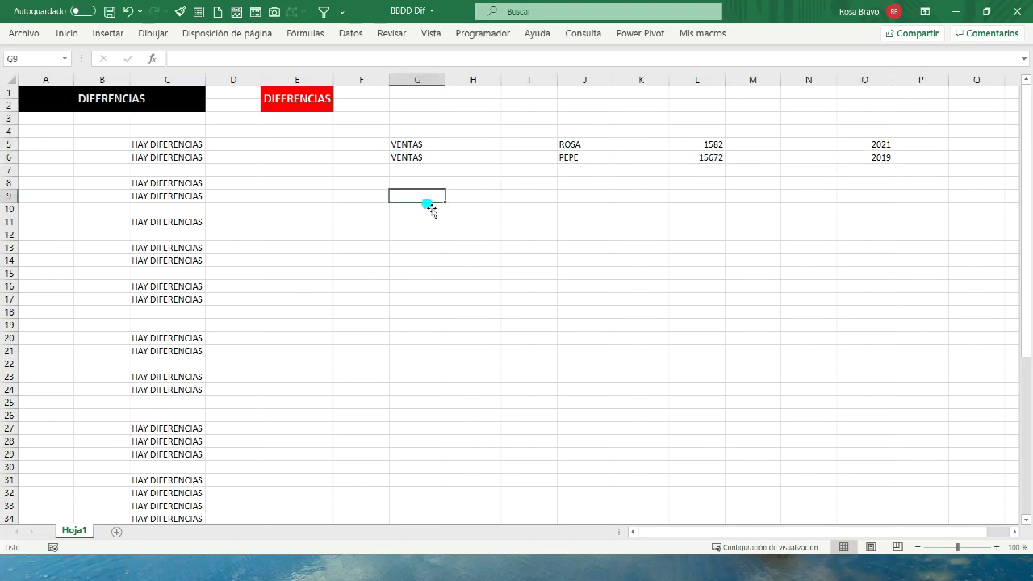
pyautogui.write('6')
pyautogui.click(439, 237)
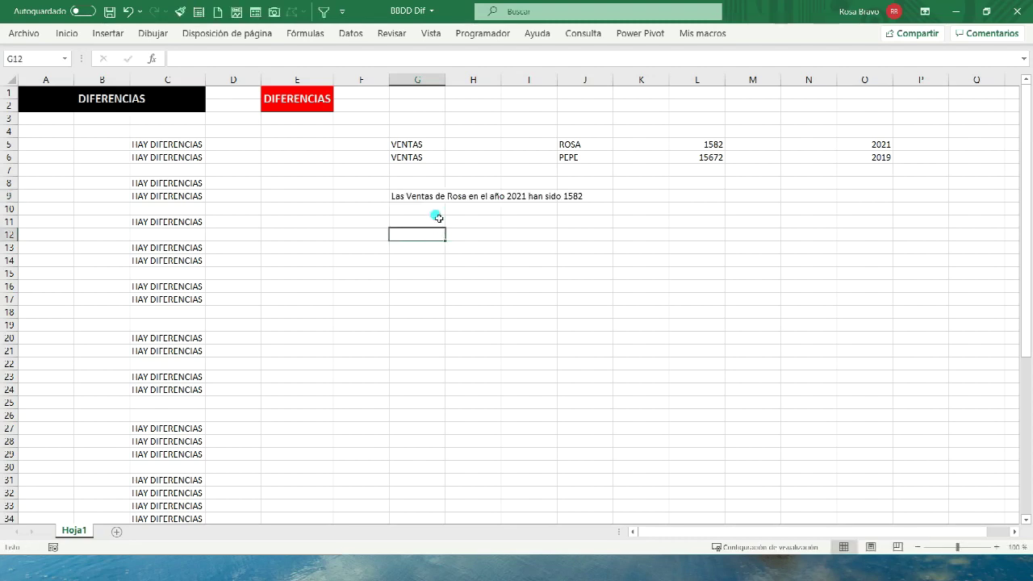
# Point out the source values VENTAS, ROSA, 1582 and 2021 in row 5
pyautogui.click(434, 143)
pyautogui.click(608, 150)
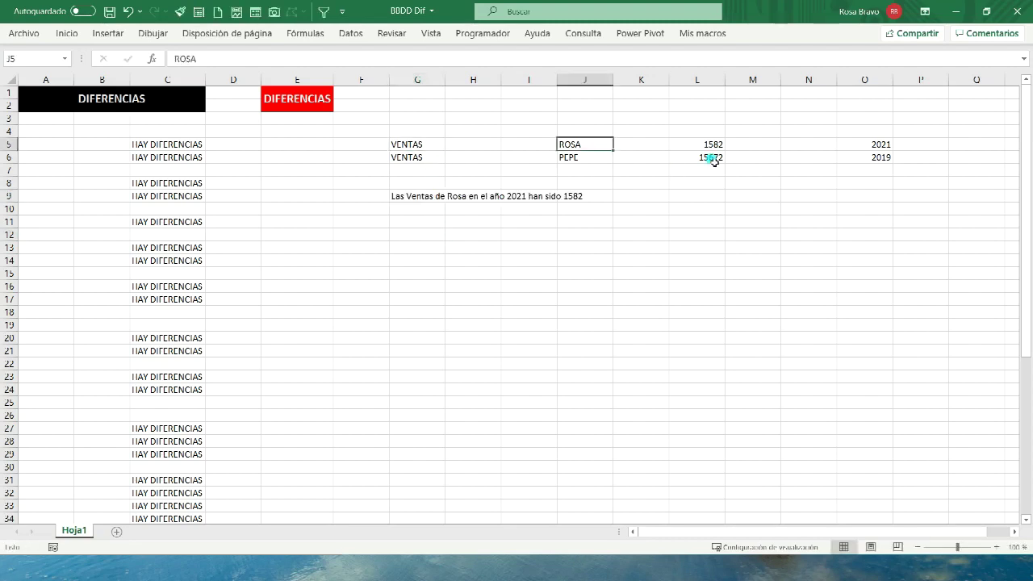
pyautogui.click(710, 145)
pyautogui.click(864, 143)
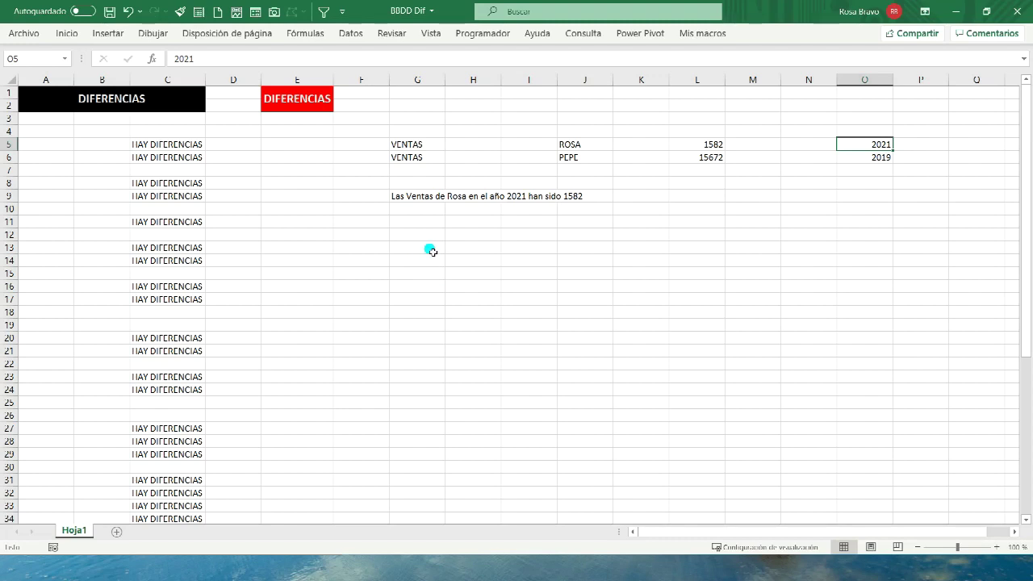
# Enter a G13 formula joining G5, J5, O5 and L5 into the VENTAS sentence ending in 1582
pyautogui.click(432, 251)
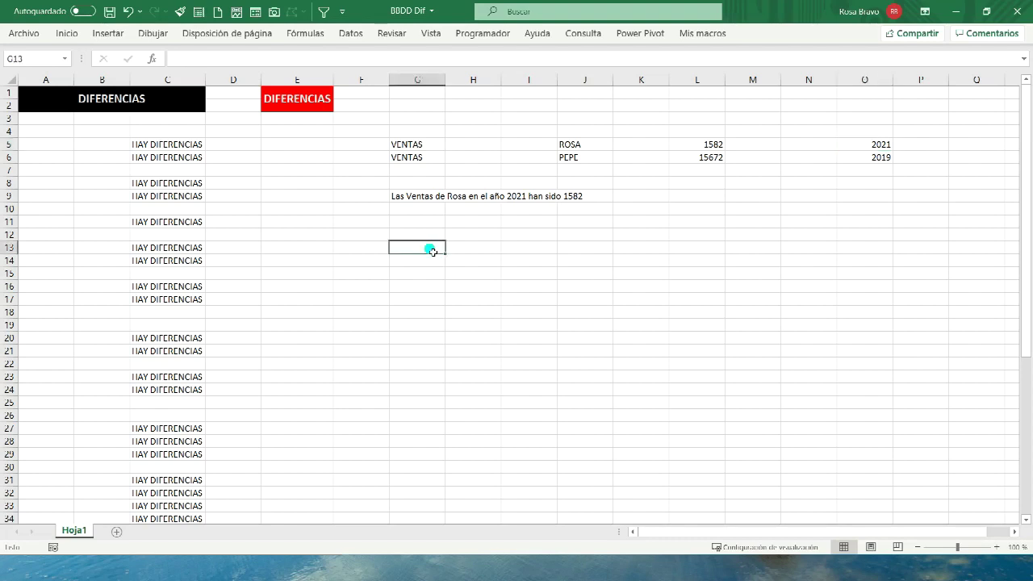
pyautogui.write('="Las "&')
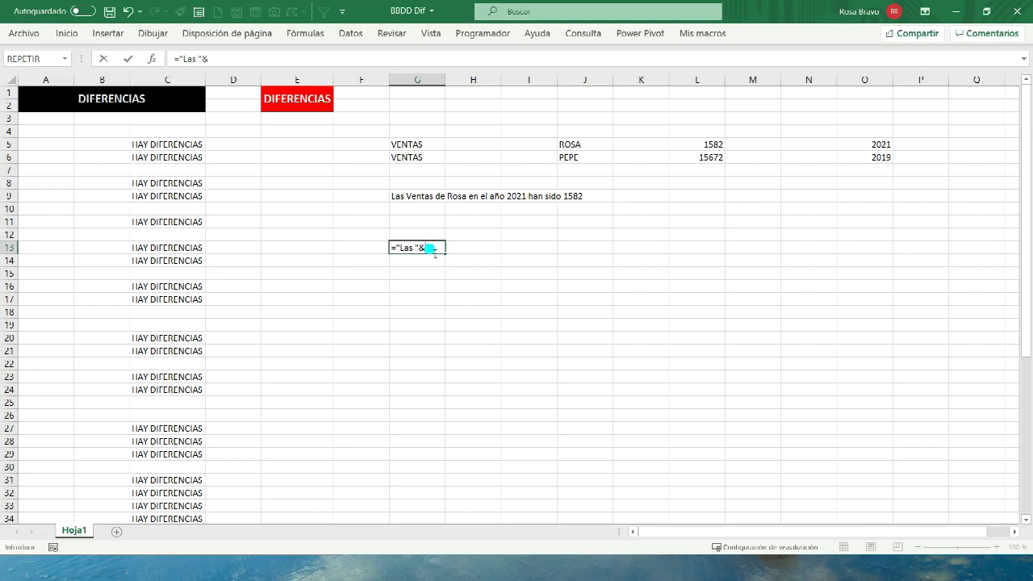
pyautogui.click(415, 148)
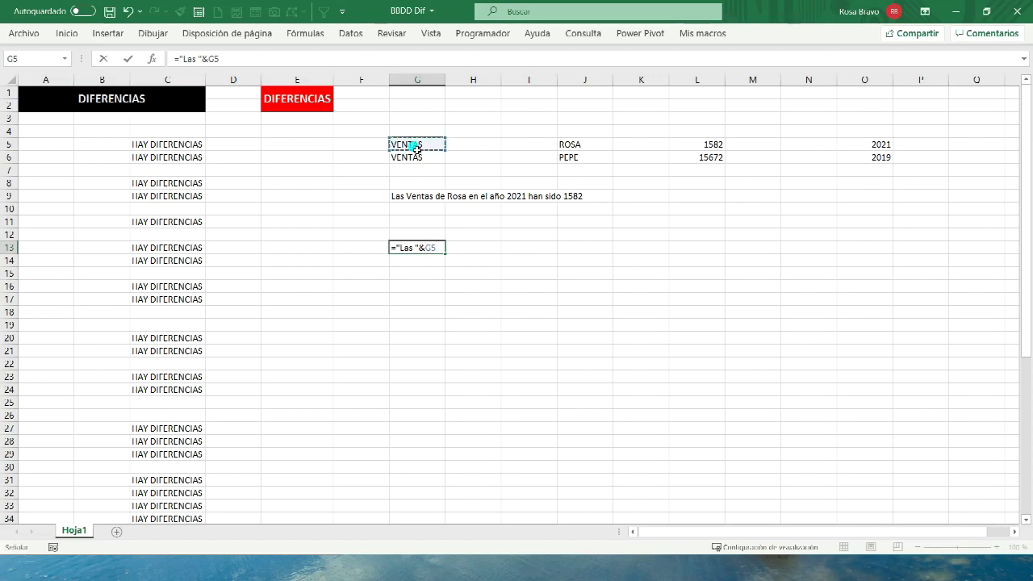
pyautogui.write('&" de "&')
pyautogui.click(594, 150)
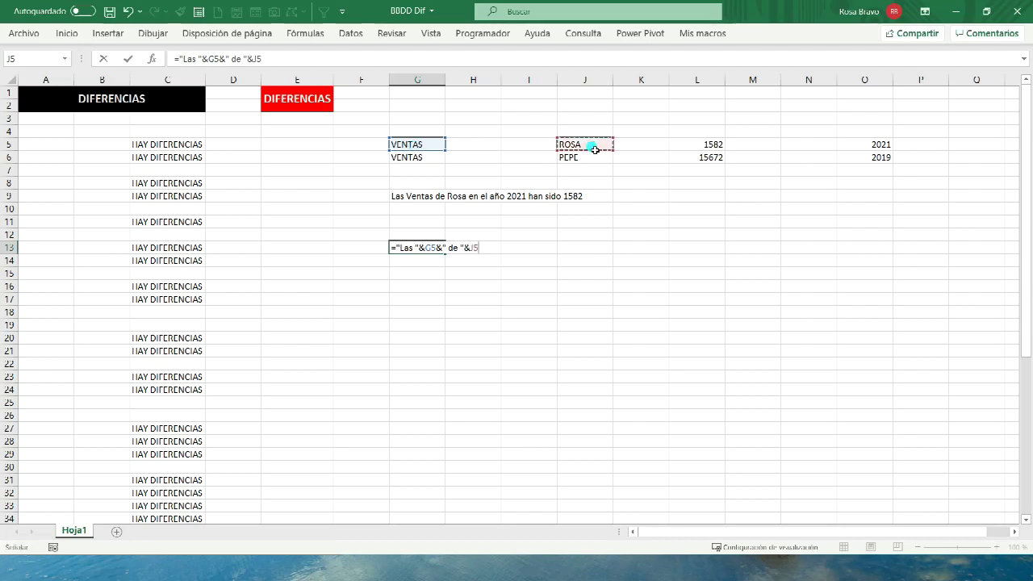
pyautogui.write('&" en el año "&')
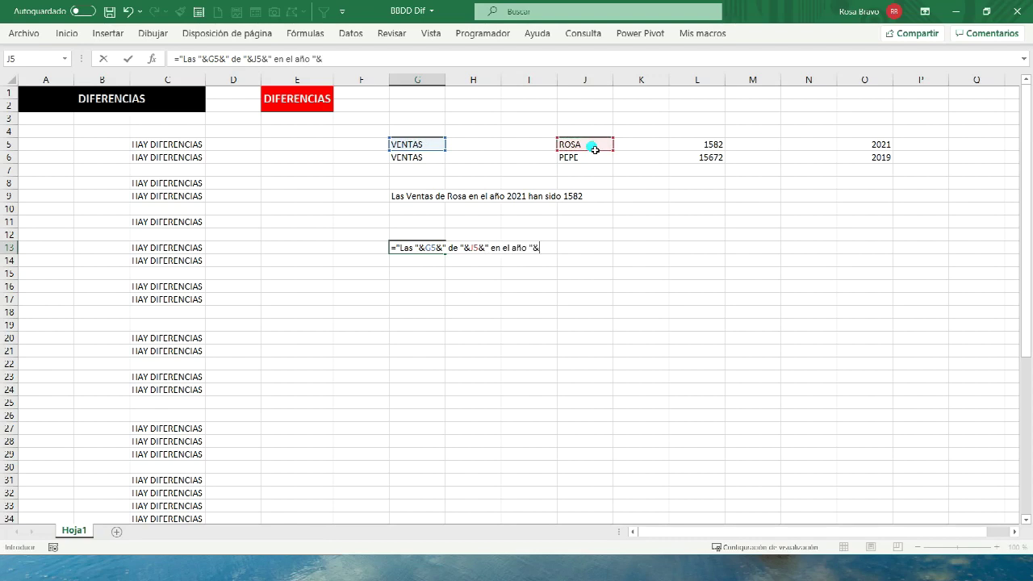
pyautogui.click(854, 149)
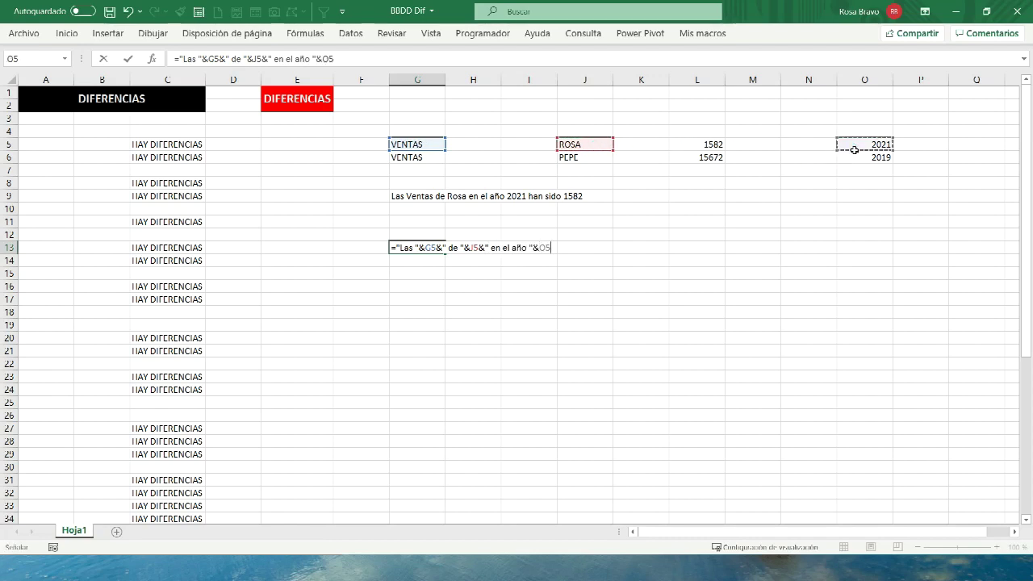
pyautogui.write('&"han sido de "&')
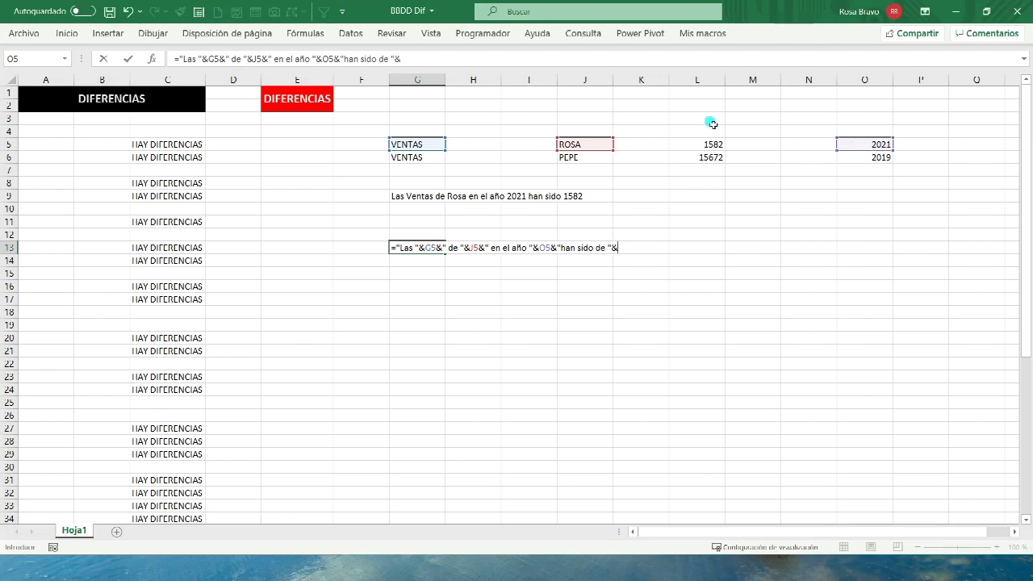
pyautogui.click(707, 142)
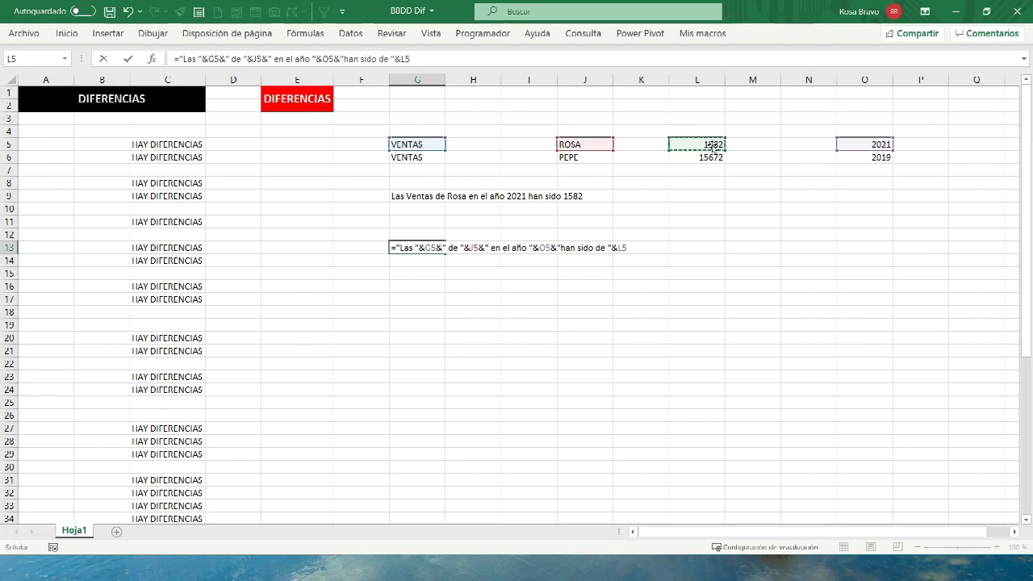
pyautogui.press('Return')
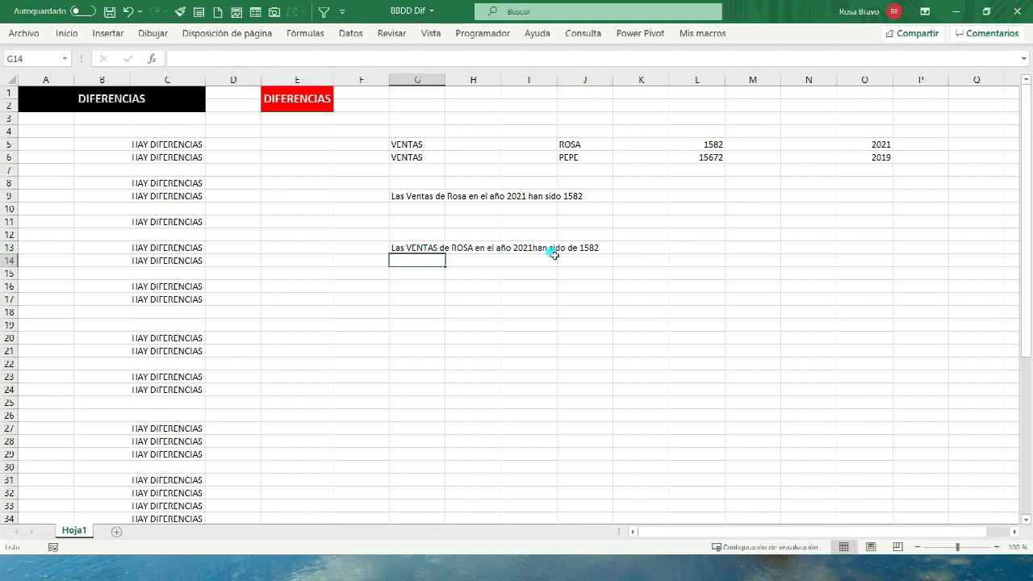
# Add a space before 'han' in G13's sentence formula
pyautogui.click(406, 251)
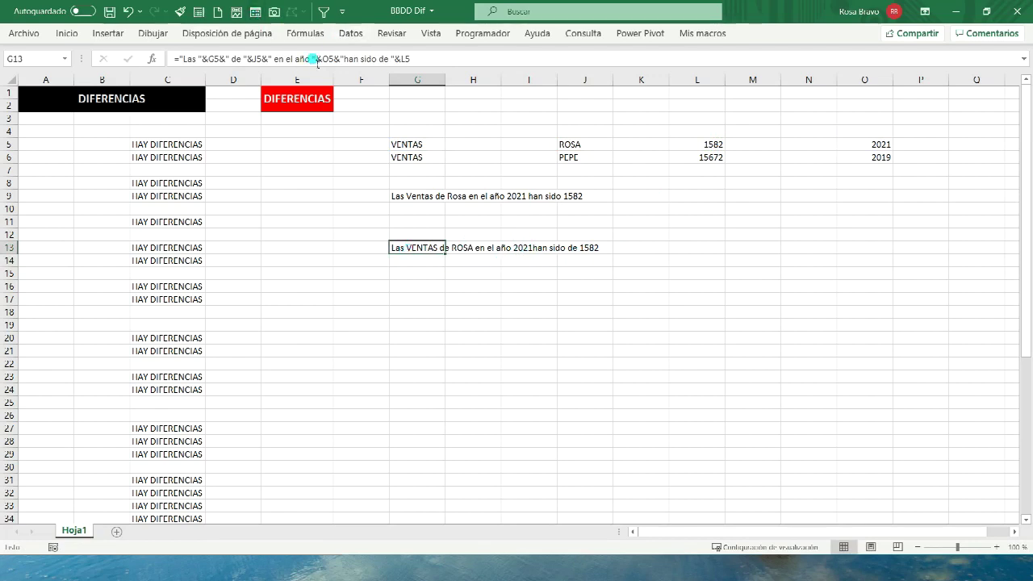
pyautogui.click(343, 59)
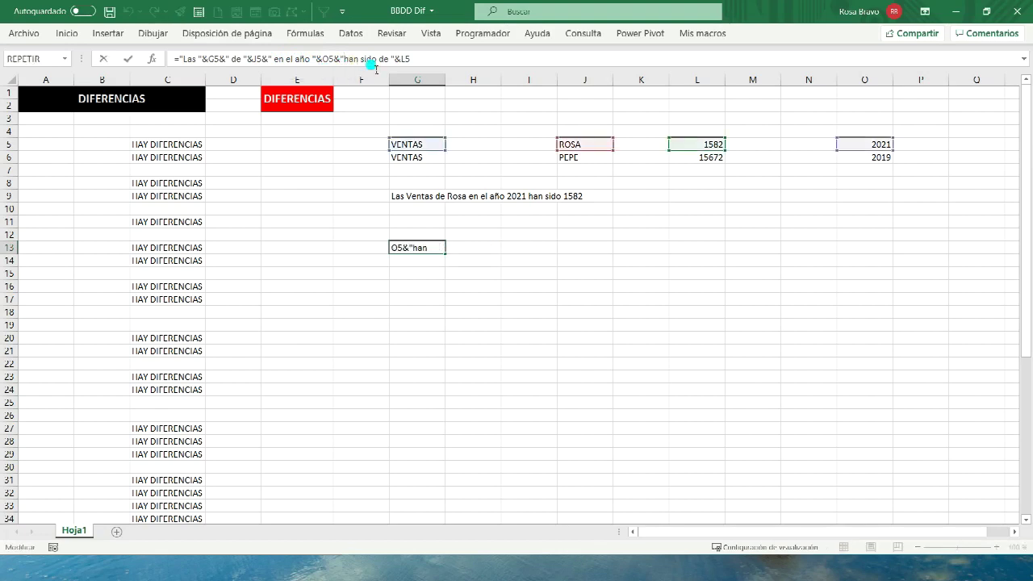
pyautogui.press('Return')
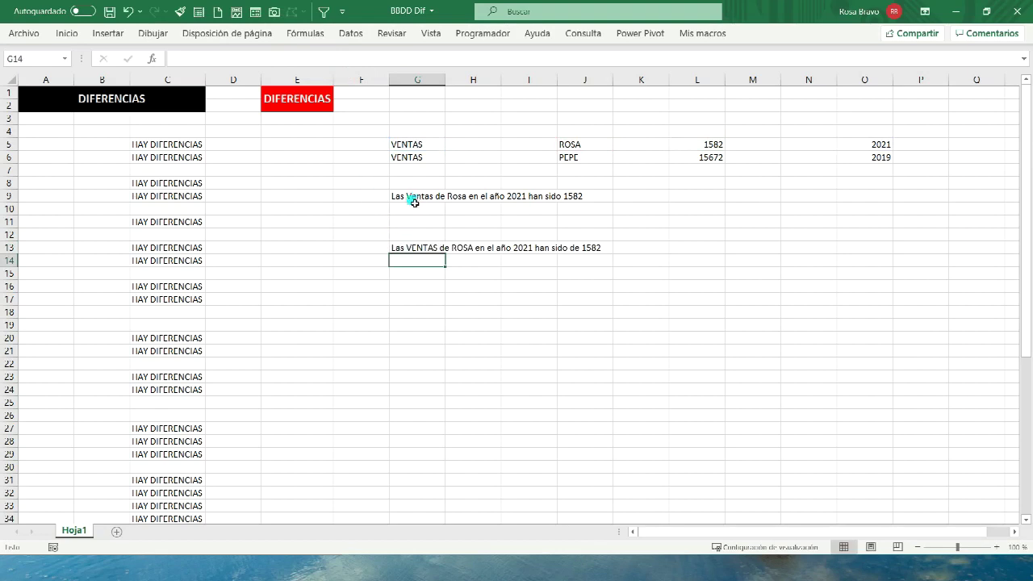
# Copy the G13 formula down to G14 for PEPE's 2019 sales of 15672, clearing the extra G15 copy
pyautogui.click(408, 249)
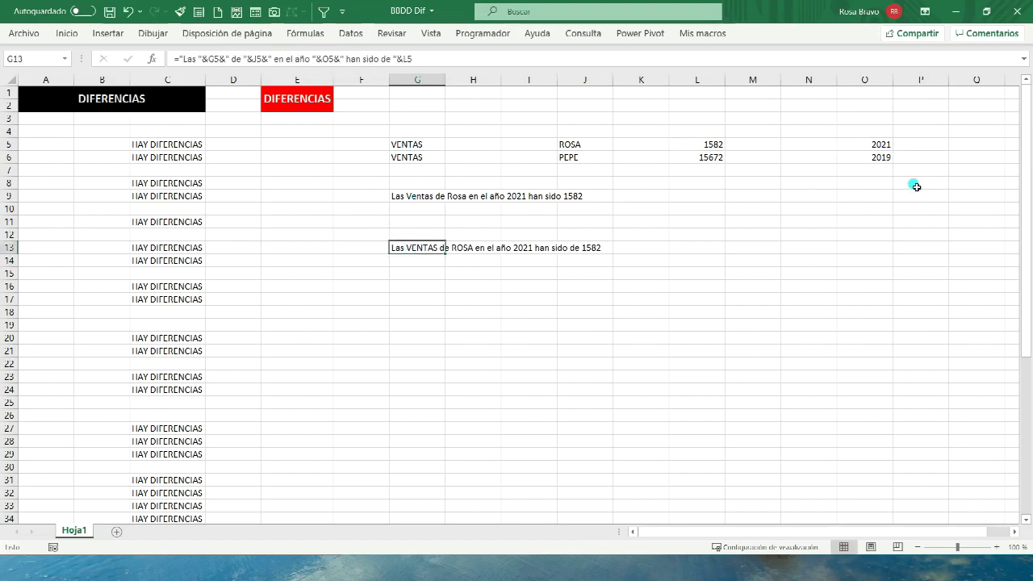
pyautogui.moveTo(444, 253); pyautogui.dragTo(444, 276)
pyautogui.click(436, 275)
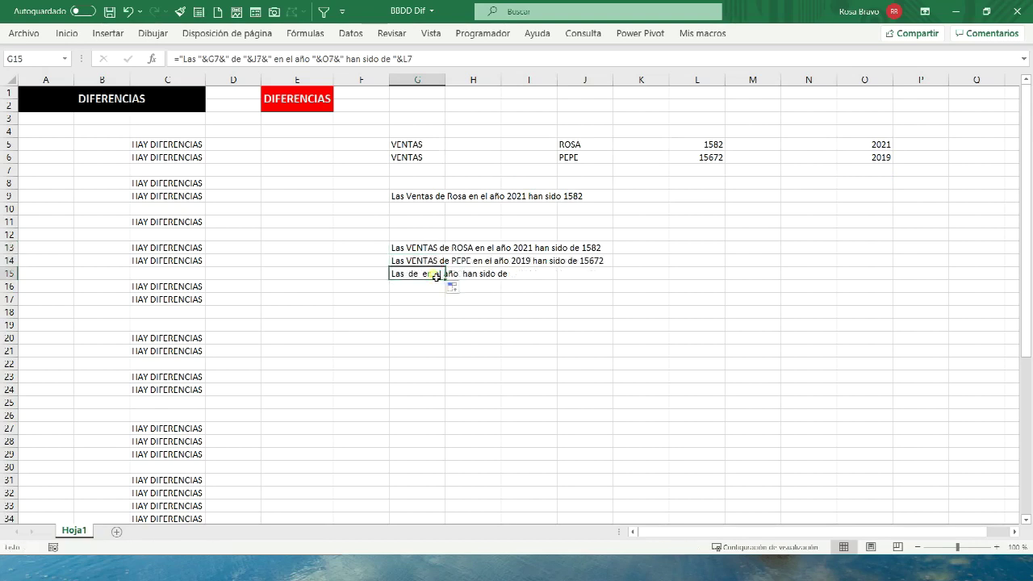
pyautogui.press('Delete')
pyautogui.click(420, 263)
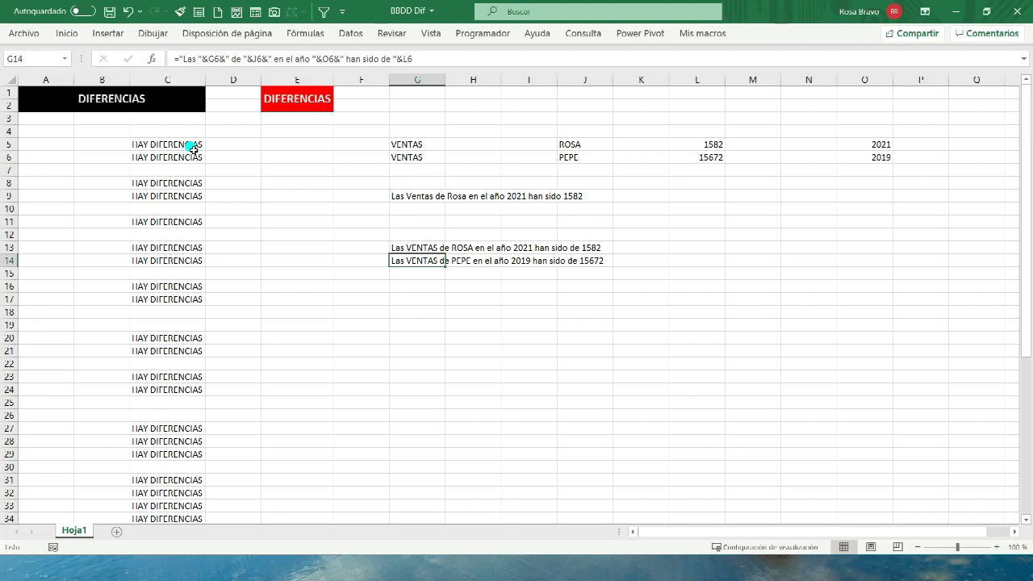
# Strip the 'HAY DIFERENCIAS' result from A4's SI formula and bring the BBDD JAVI workbook into view
pyautogui.click(46, 131)
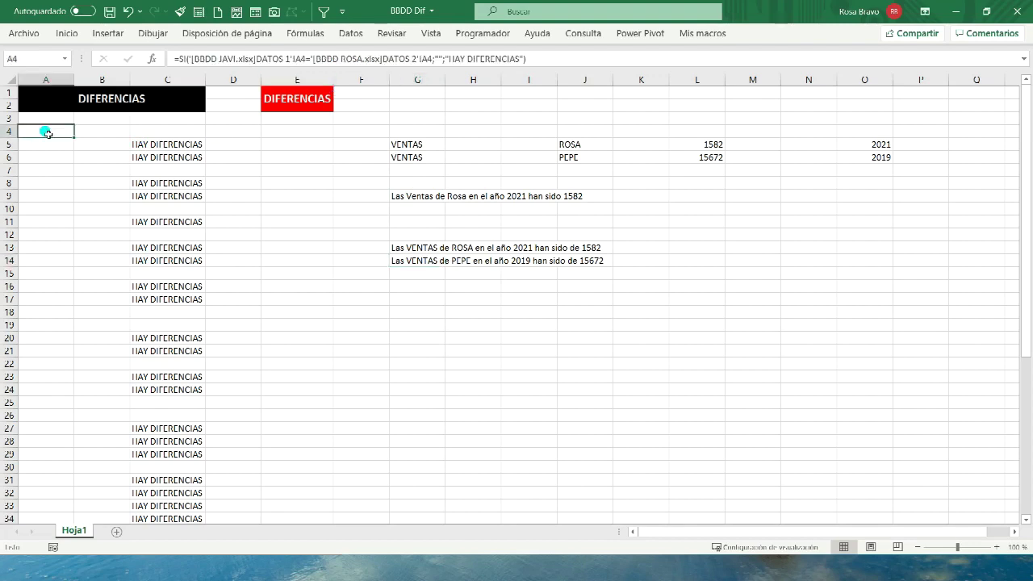
pyautogui.click(415, 199)
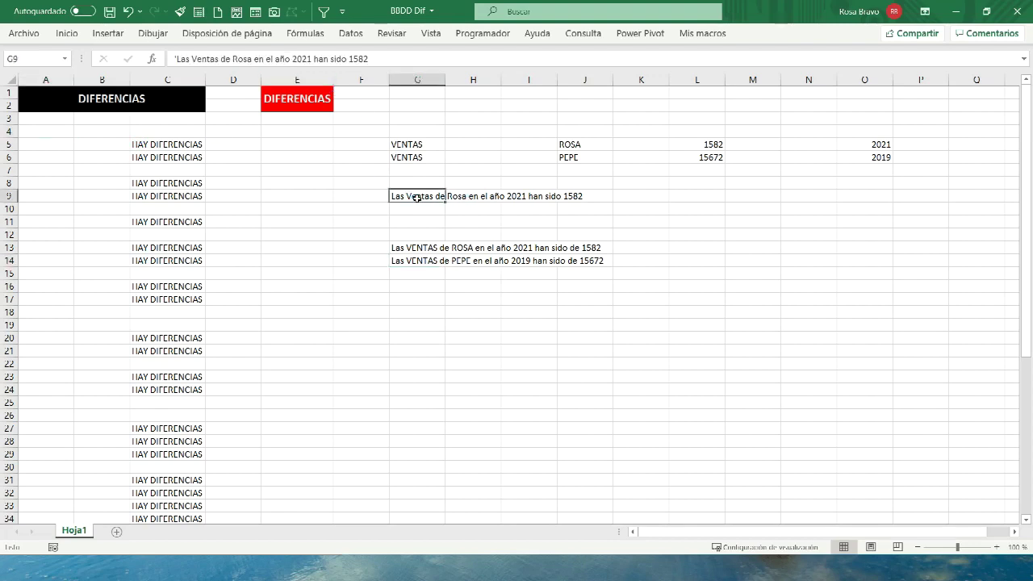
pyautogui.click(41, 132)
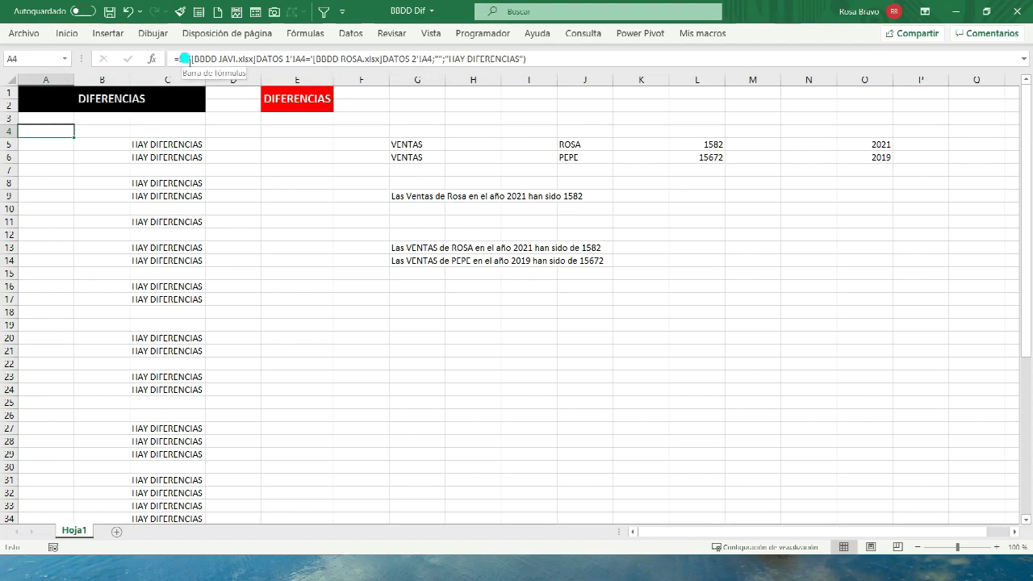
pyautogui.moveTo(188, 63); pyautogui.dragTo(199, 62)
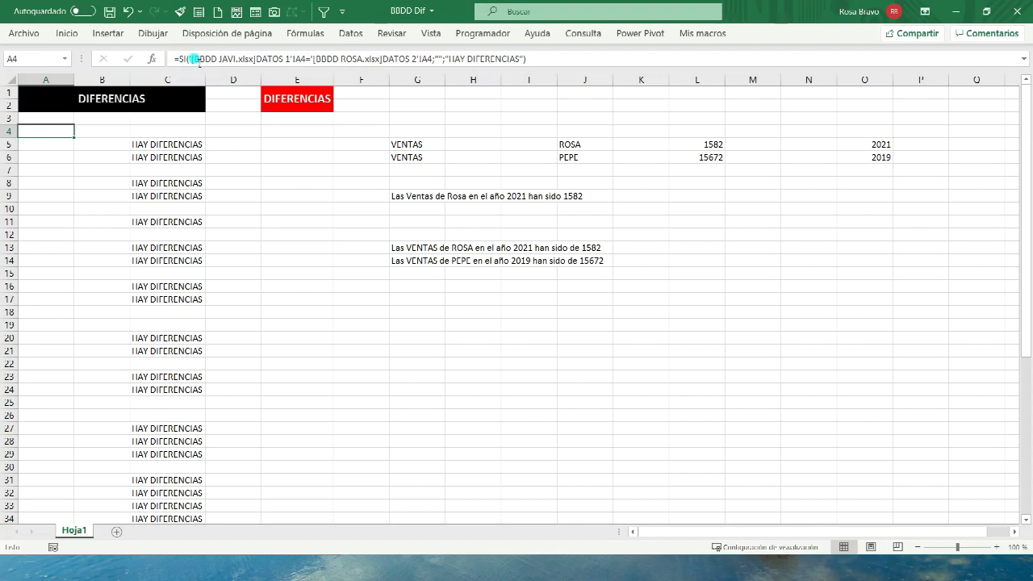
pyautogui.click(192, 61)
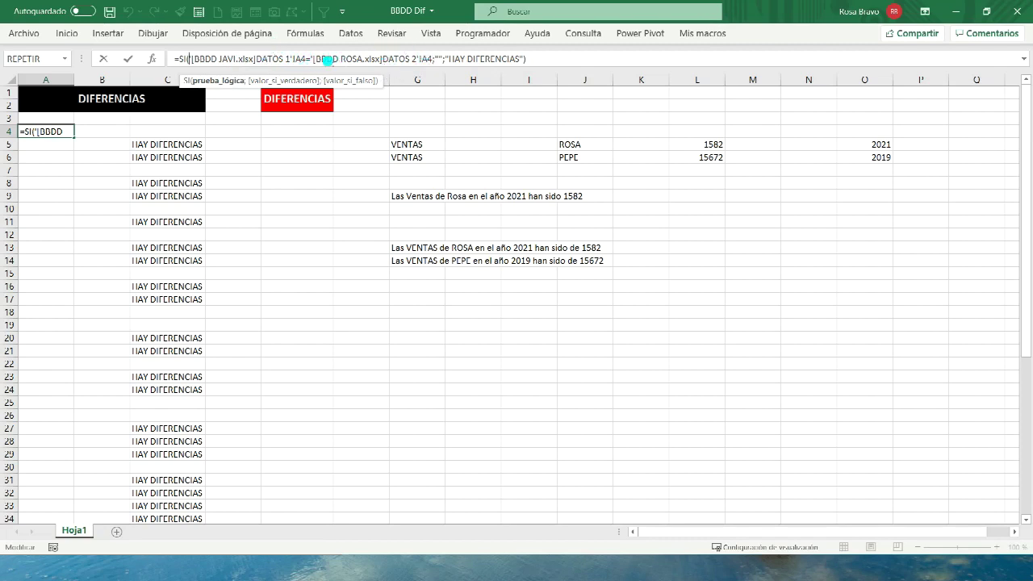
pyautogui.click(438, 57)
pyautogui.write('""')
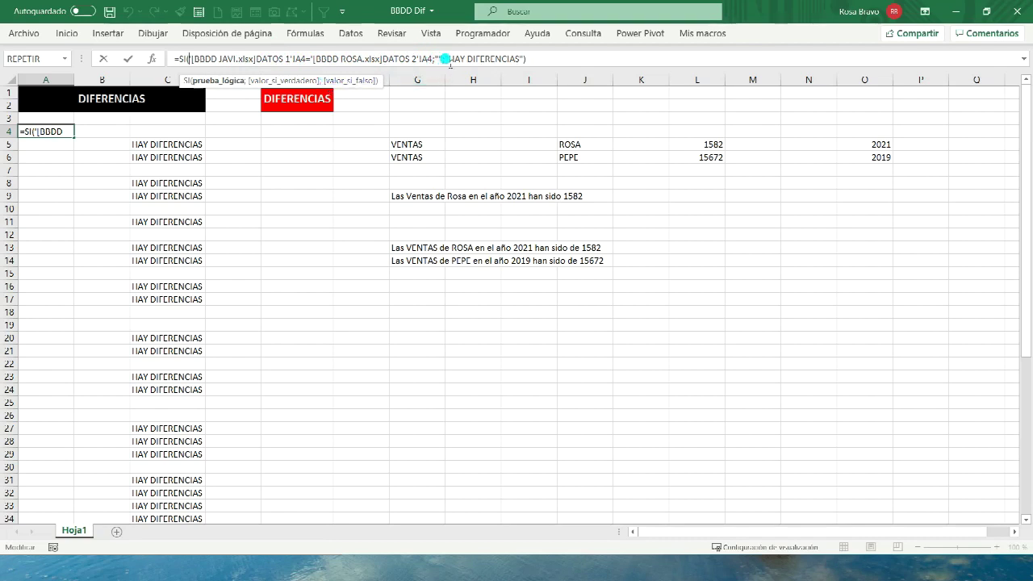
pyautogui.write(';')
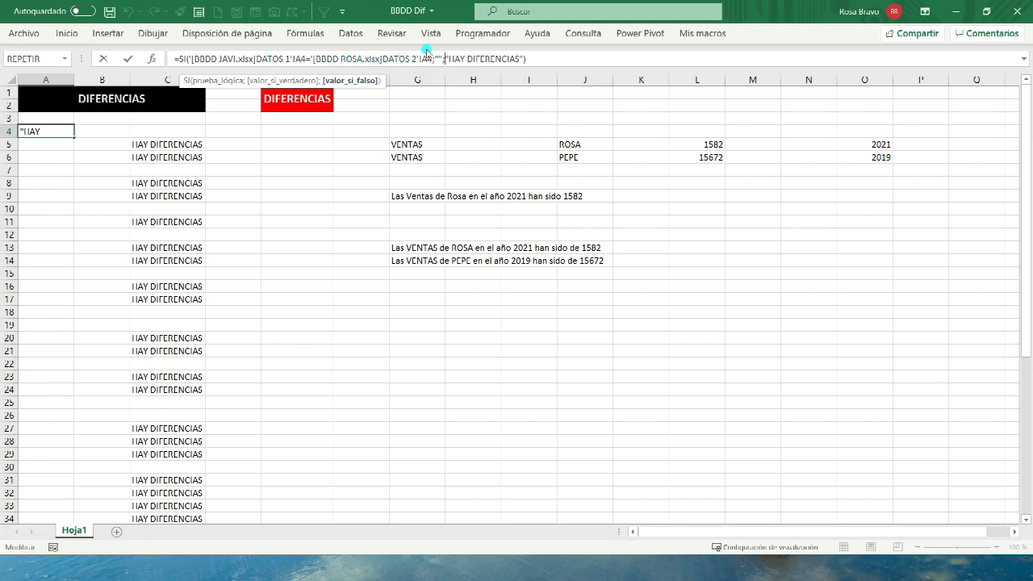
pyautogui.moveTo(450, 58); pyautogui.dragTo(517, 58)
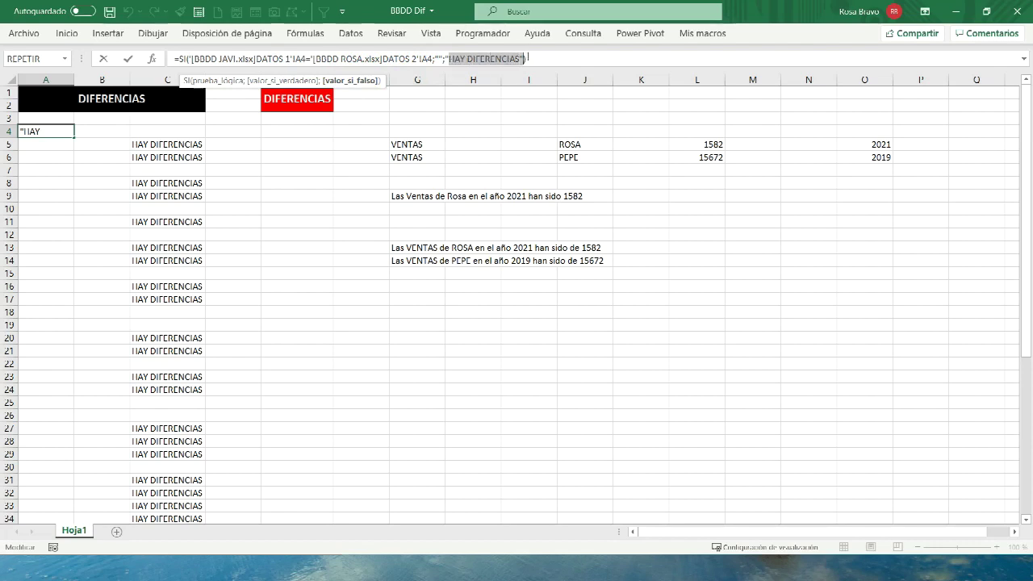
pyautogui.press('BackSpace')
pyautogui.press('BackSpace')
pyautogui.press('Delete')
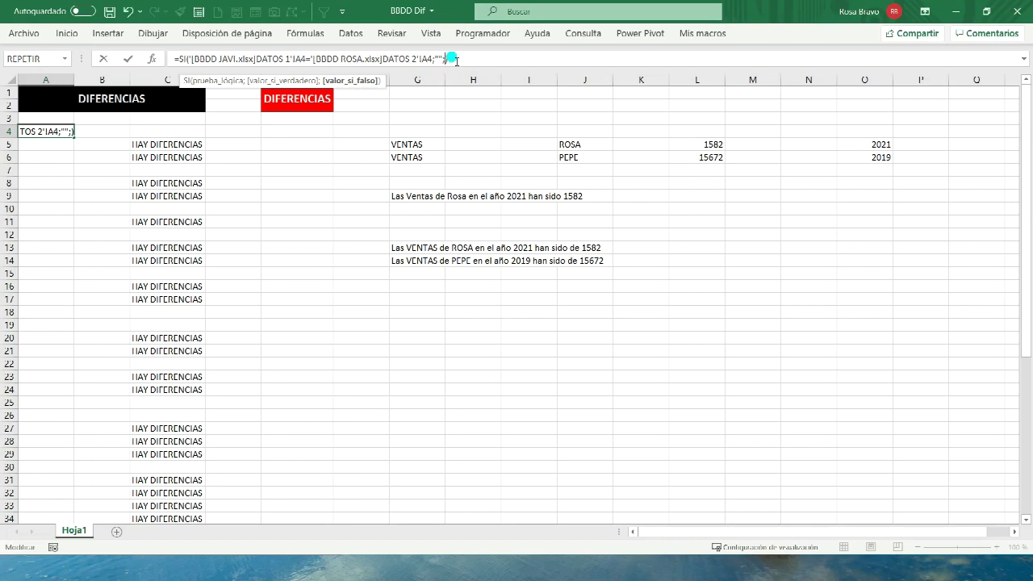
pyautogui.hotkey('alt', 'Tab')
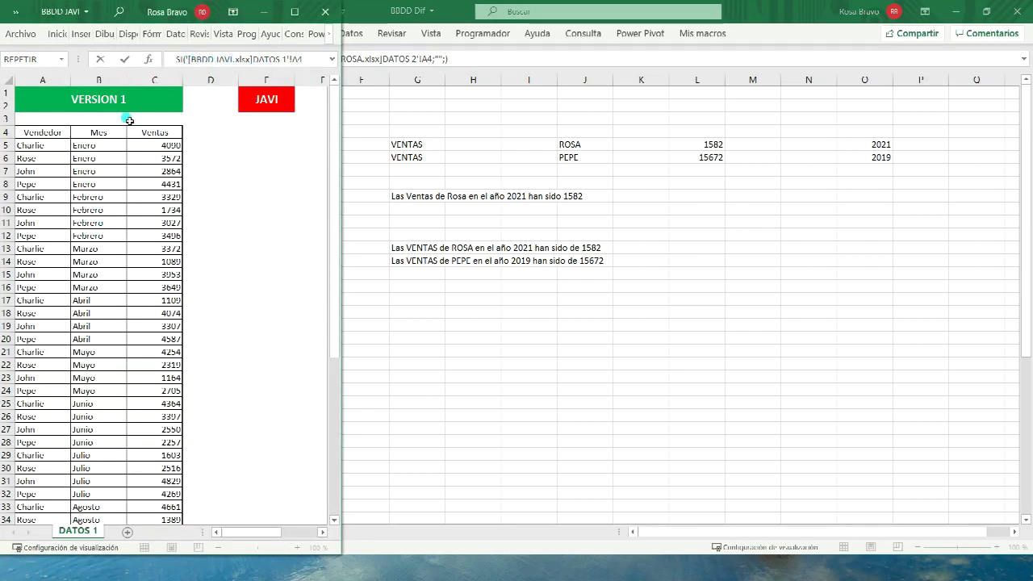
# Make the SI formula's false result join DATOS 1 A4 (JAVI) & DATOS 2 A4 (ROSA)
pyautogui.click(51, 134)
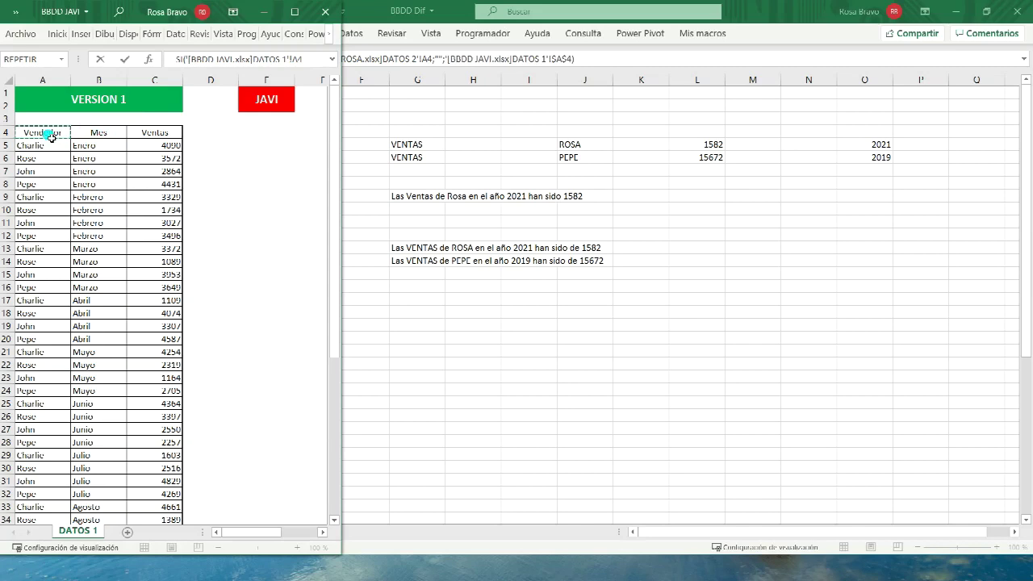
pyautogui.write('&')
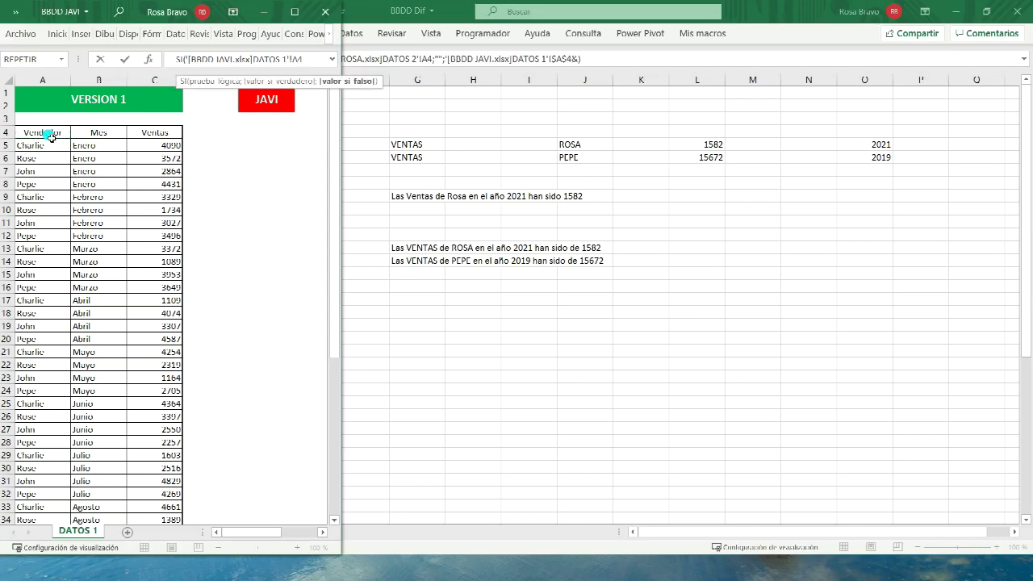
pyautogui.hotkey('ctrl', 'Tab')
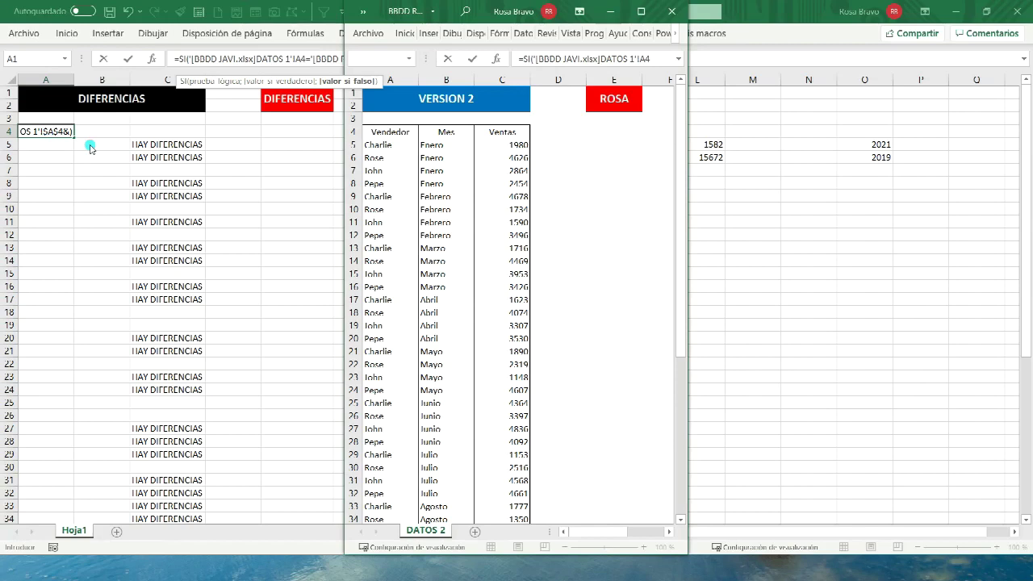
pyautogui.click(393, 136)
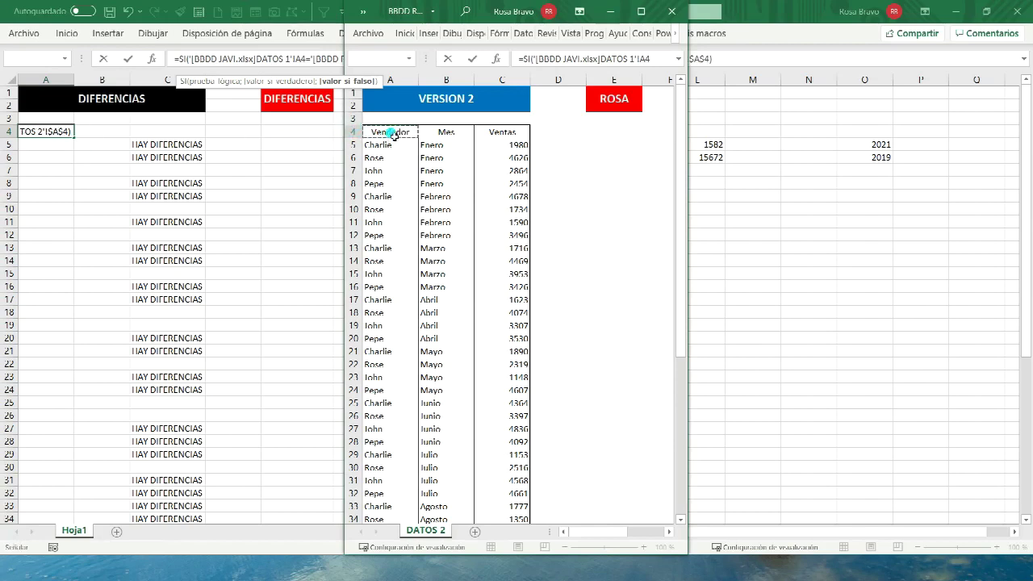
pyautogui.press('Return')
pyautogui.click(29, 133)
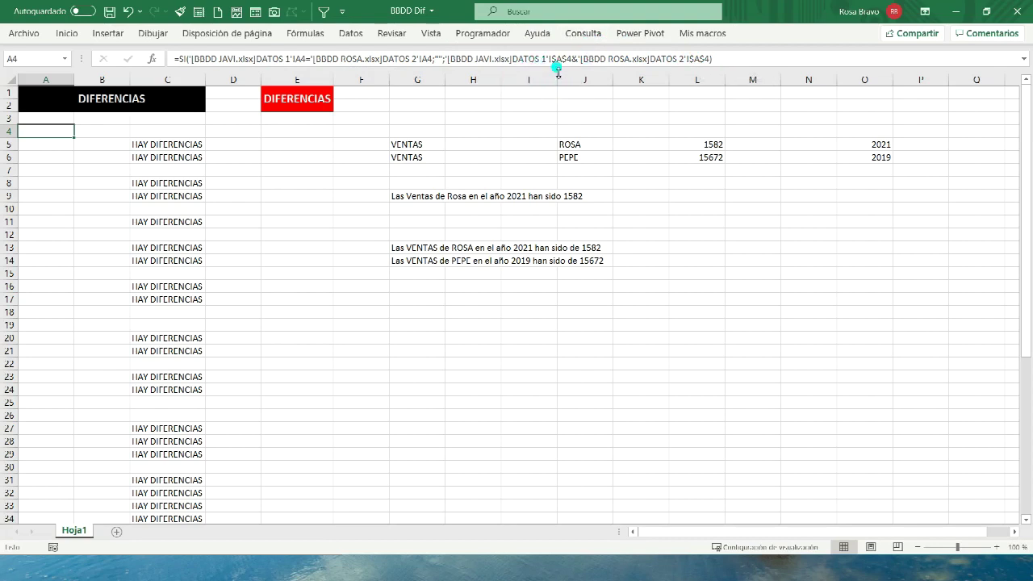
# Remove the $ locks from both A4 references in the formula
pyautogui.moveTo(560, 59); pyautogui.dragTo(578, 59)
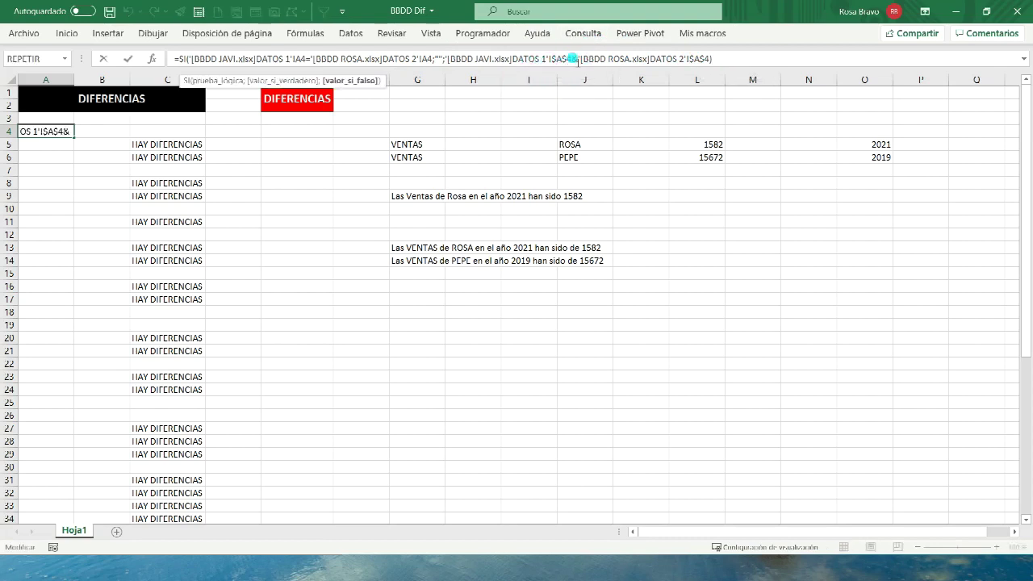
pyautogui.press('BackSpace')
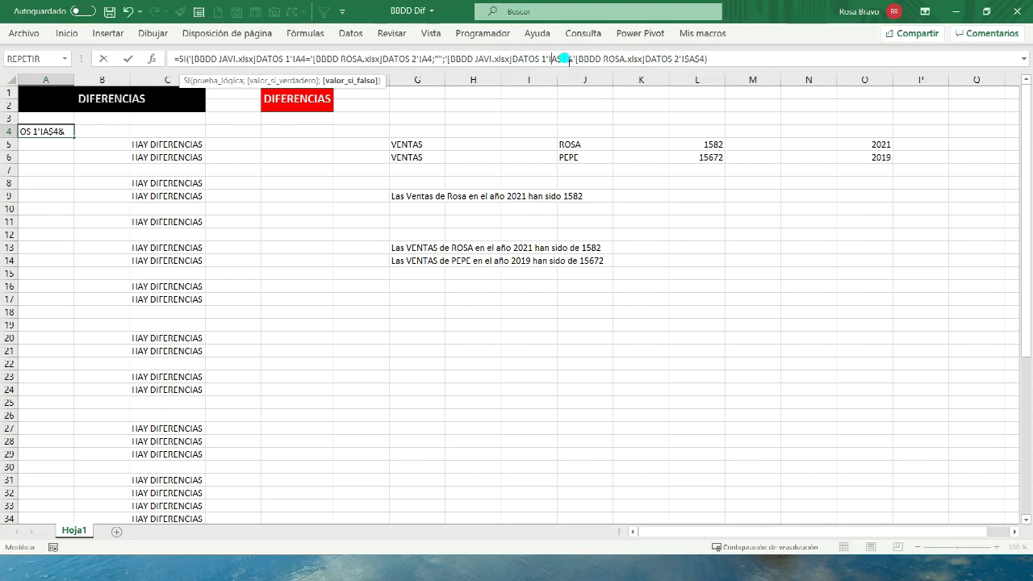
pyautogui.press('BackSpace')
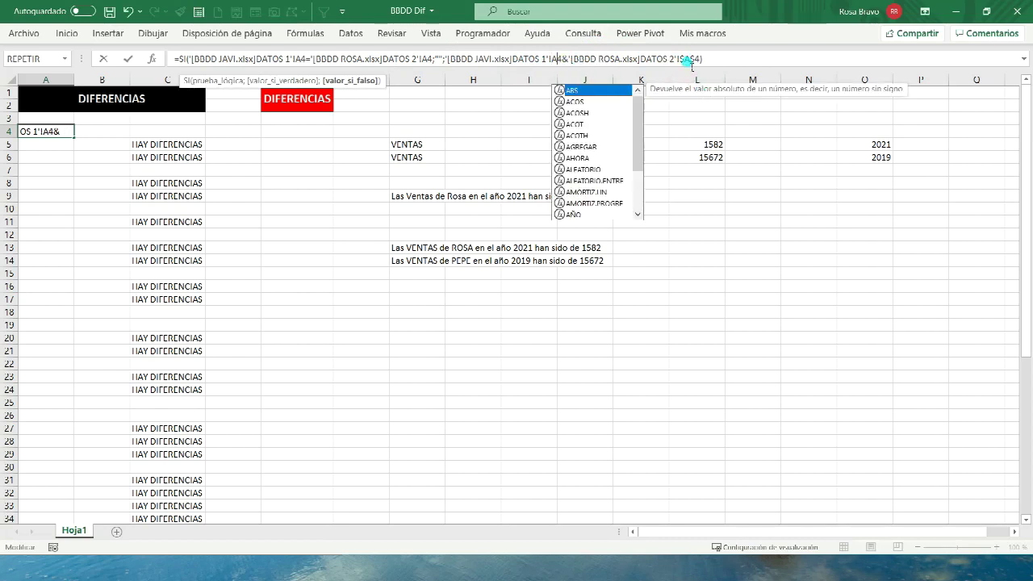
pyautogui.click(685, 59)
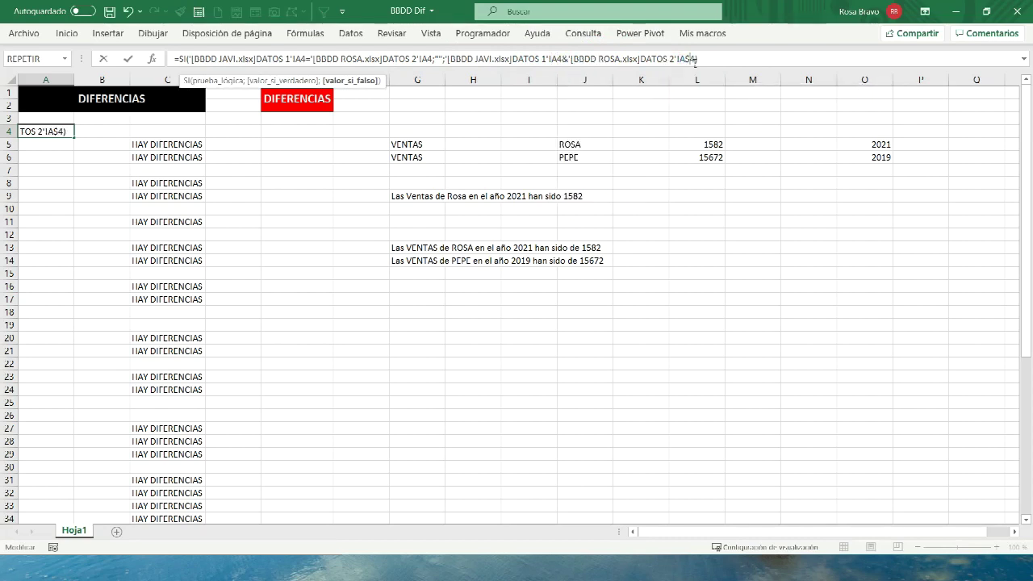
pyautogui.press('BackSpace')
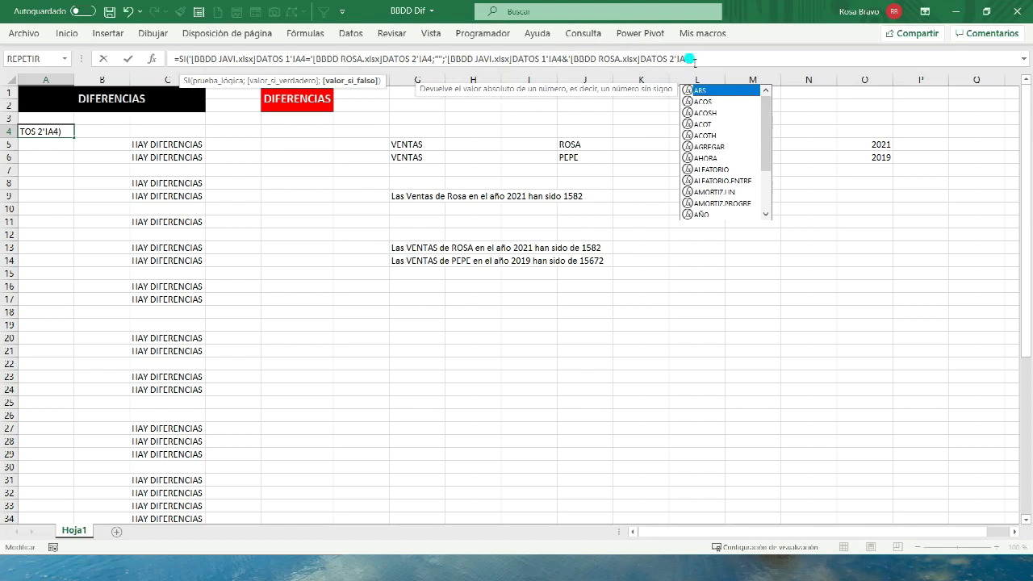
pyautogui.press('Return')
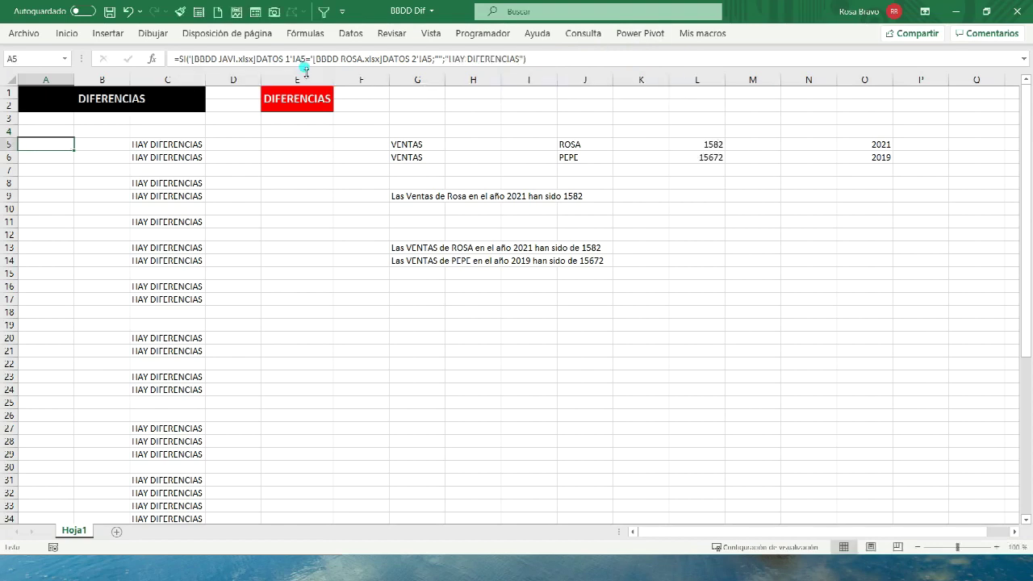
# Insert a "/////" separator between the JAVI and ROSA references
pyautogui.click(68, 130)
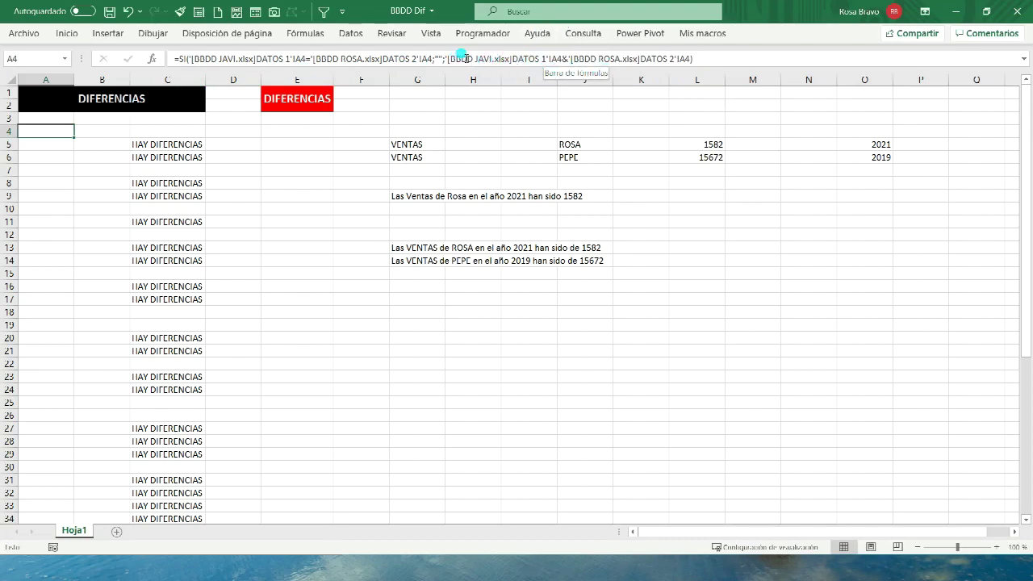
pyautogui.click(572, 58)
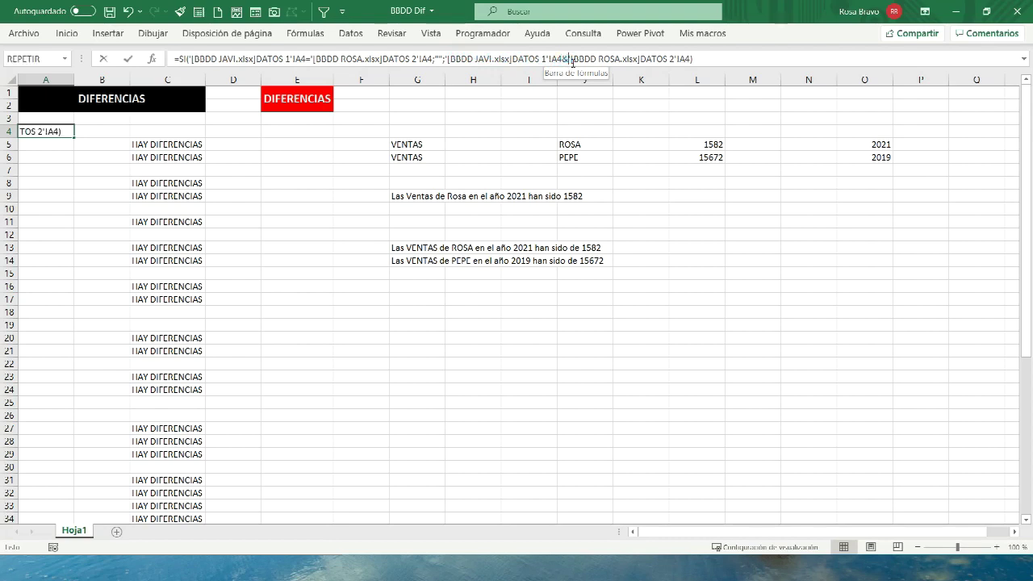
pyautogui.write('"///')
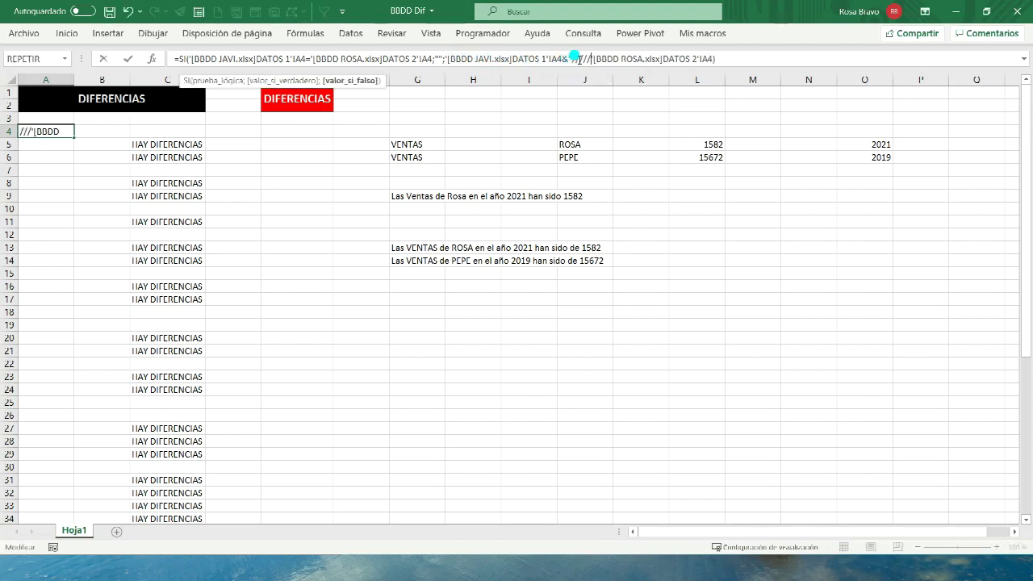
pyautogui.write('"')
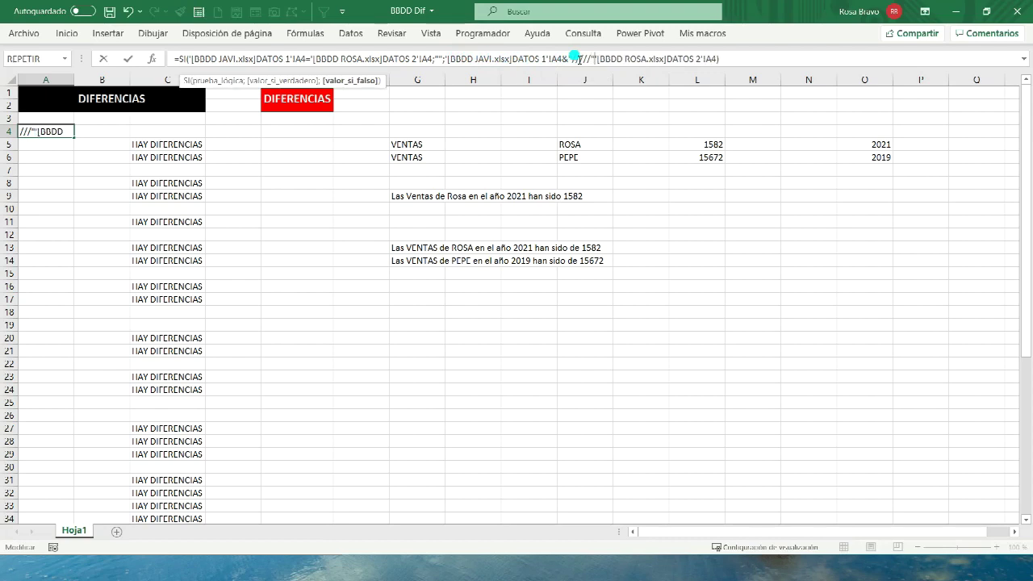
pyautogui.write('&')
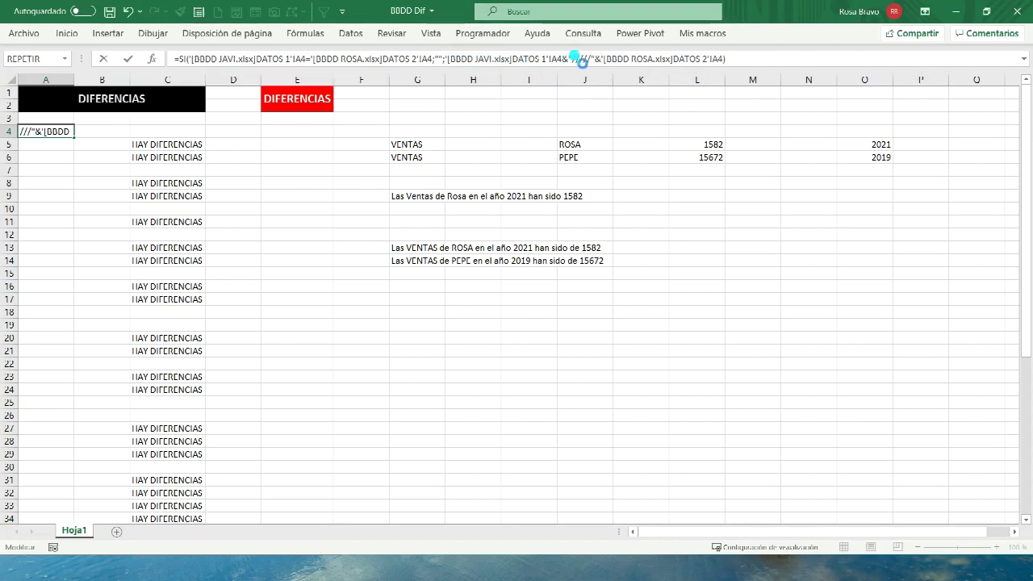
# Fill the slash-separated formula from A4 across to column C and down to row 52
pyautogui.press('Return')
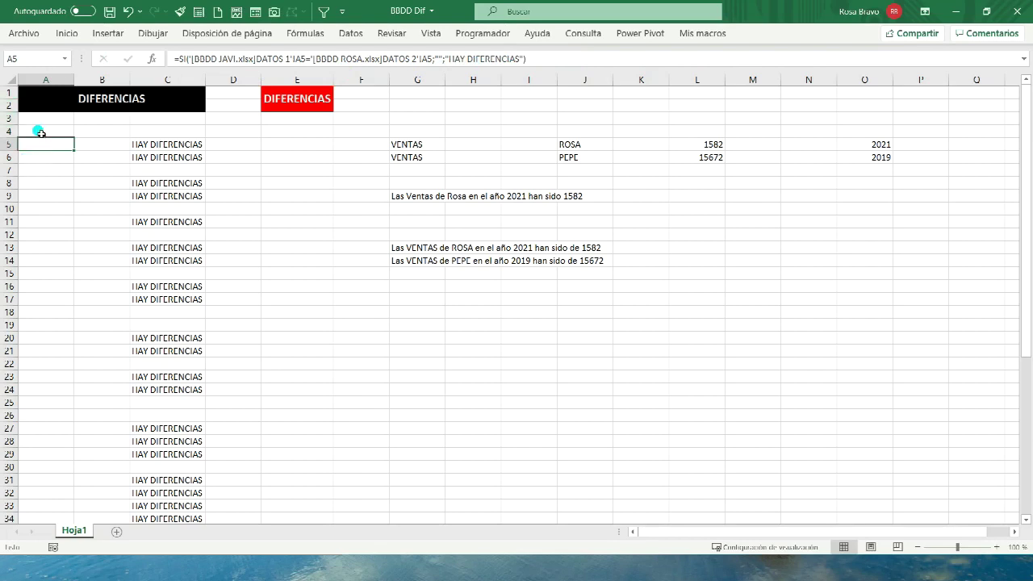
pyautogui.click(38, 131)
pyautogui.moveTo(74, 137)
pyautogui.mouseDown()
pyautogui.moveTo(207, 143)
pyautogui.moveTo(207, 382)
pyautogui.mouseUp()
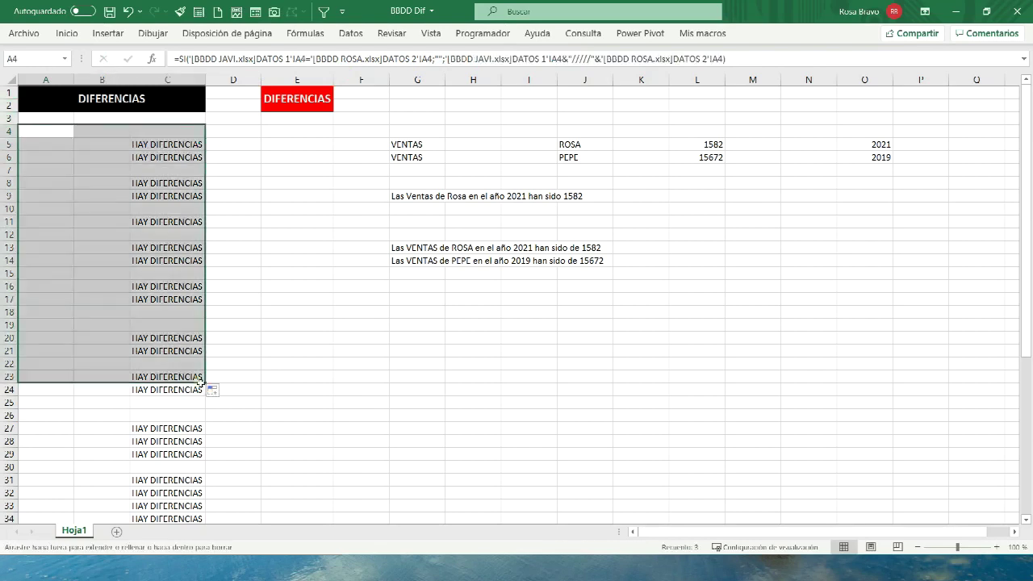
pyautogui.scroll(-3, 206, 350)
pyautogui.moveTo(207, 273); pyautogui.dragTo(219, 540)
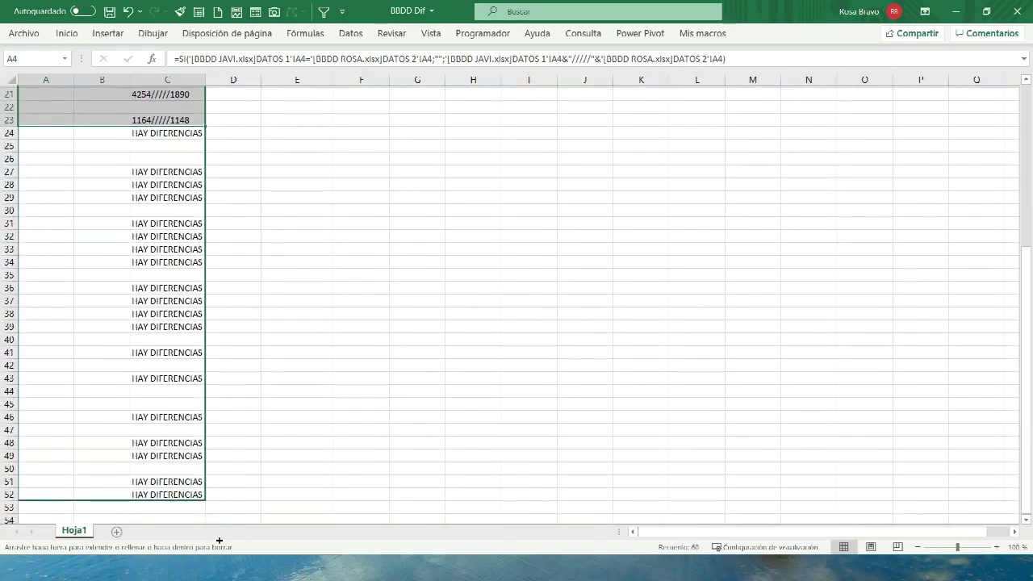
pyautogui.moveTo(219, 540); pyautogui.dragTo(218, 540)
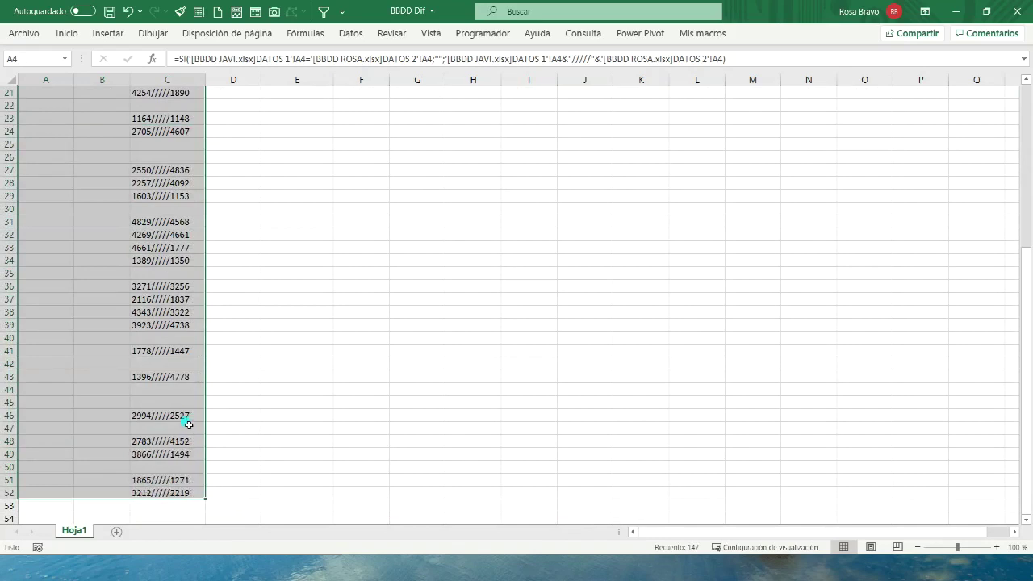
pyautogui.scroll(7, 188, 424)
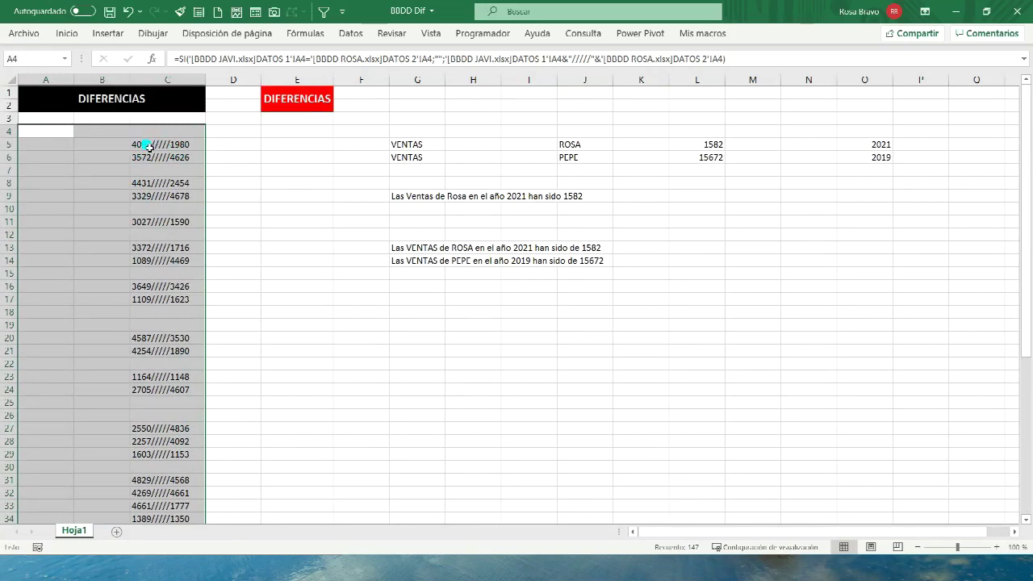
# Add 'Valor JAVI: ' and 'Valor ROSA: ' labels to A4's concatenation formula
pyautogui.hotkey('shift', 'BackSpace')
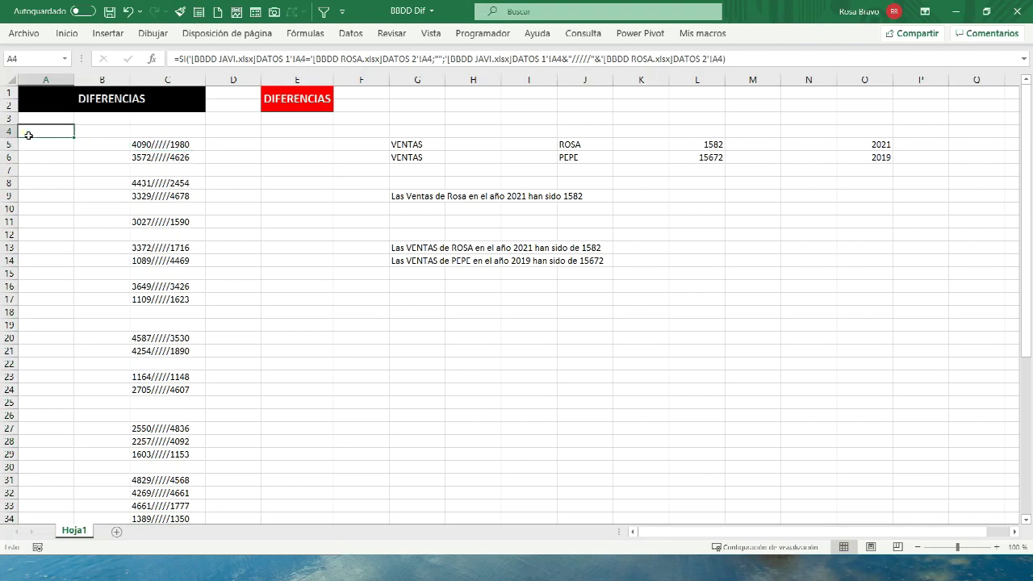
pyautogui.click(446, 59)
pyautogui.write('"Valor ')
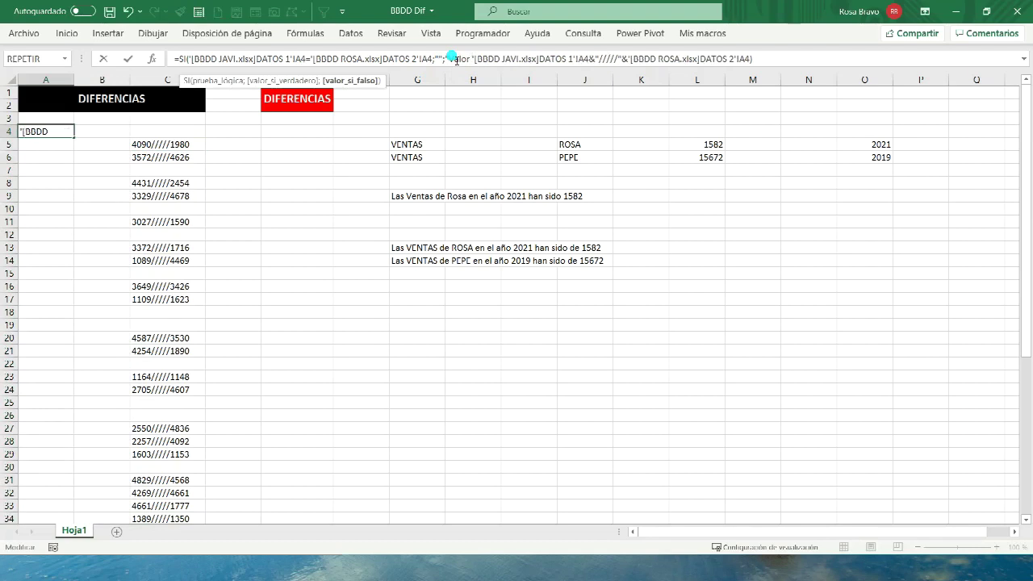
pyautogui.write('JAVI')
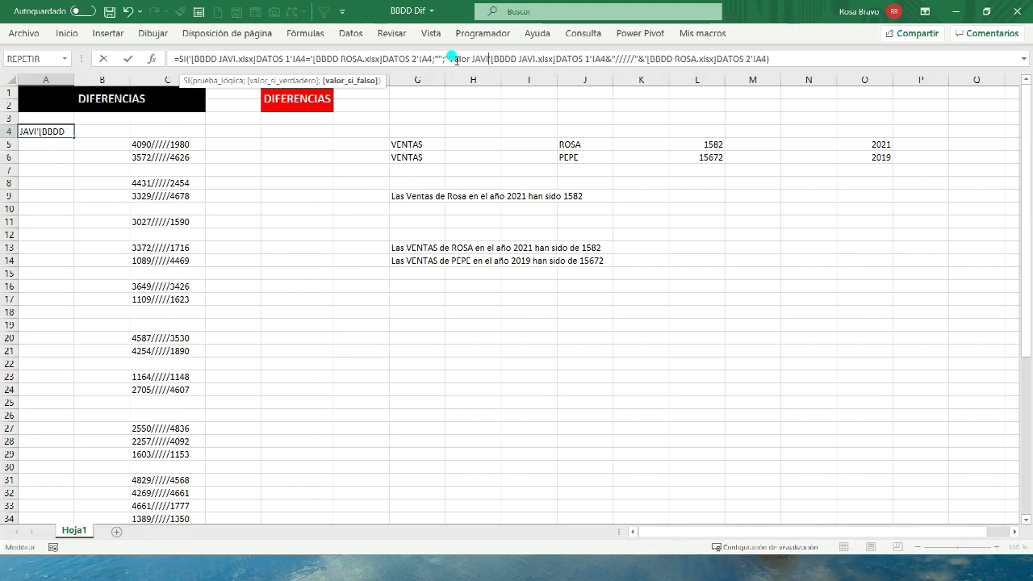
pyautogui.write(': "')
pyautogui.write('"')
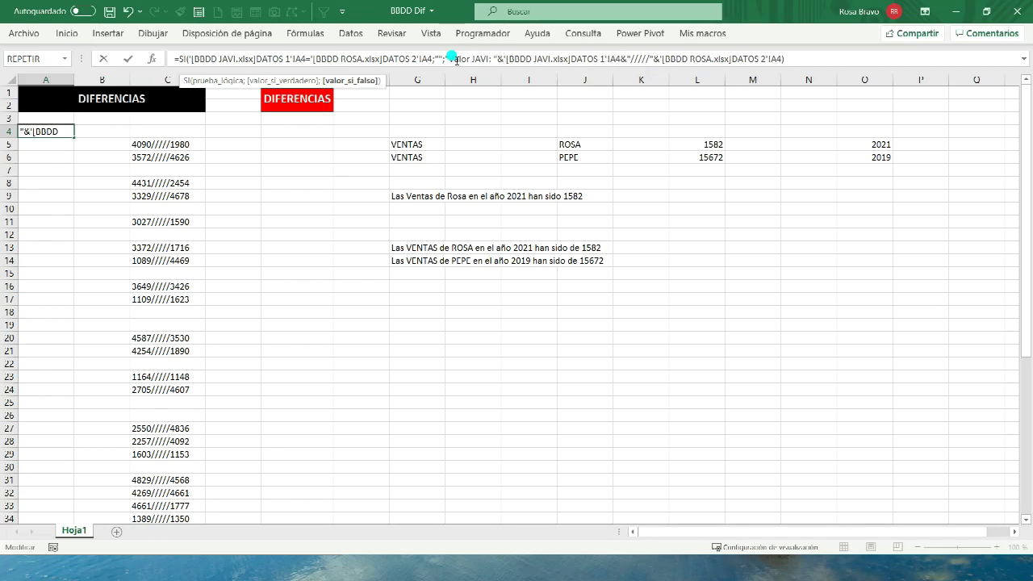
pyautogui.click(655, 60)
pyautogui.write('Valor ROSA: "&')
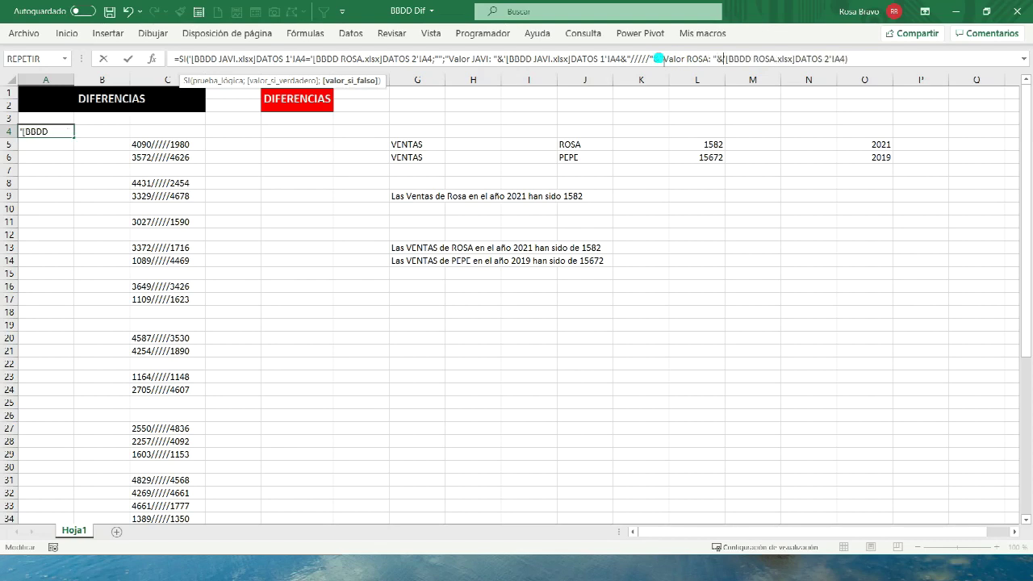
pyautogui.press('Return')
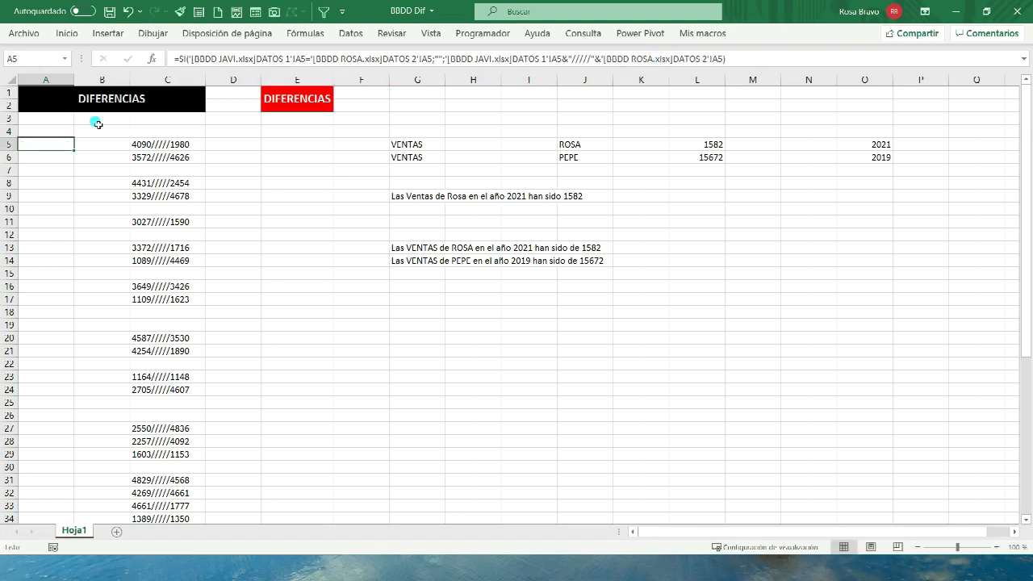
# Fill the labelled formula across to column C and down through row 33
pyautogui.click(63, 132)
pyautogui.moveTo(74, 139)
pyautogui.mouseDown()
pyautogui.moveTo(203, 138)
pyautogui.moveTo(203, 506)
pyautogui.mouseUp()
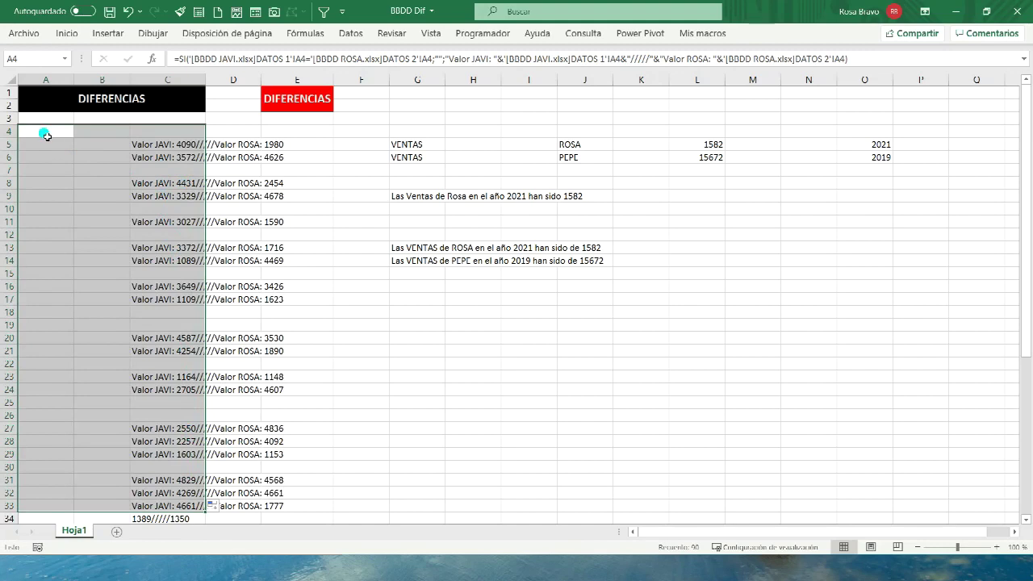
pyautogui.click(46, 134)
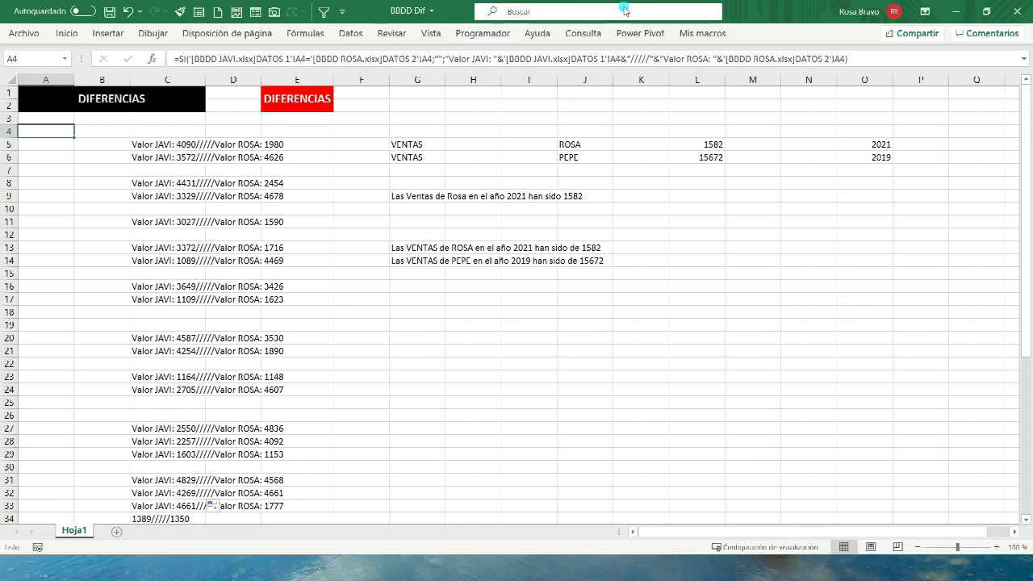
# Replace the "/////" separator in A4's formula with CARACTER(10)
pyautogui.moveTo(622, 63); pyautogui.dragTo(637, 59)
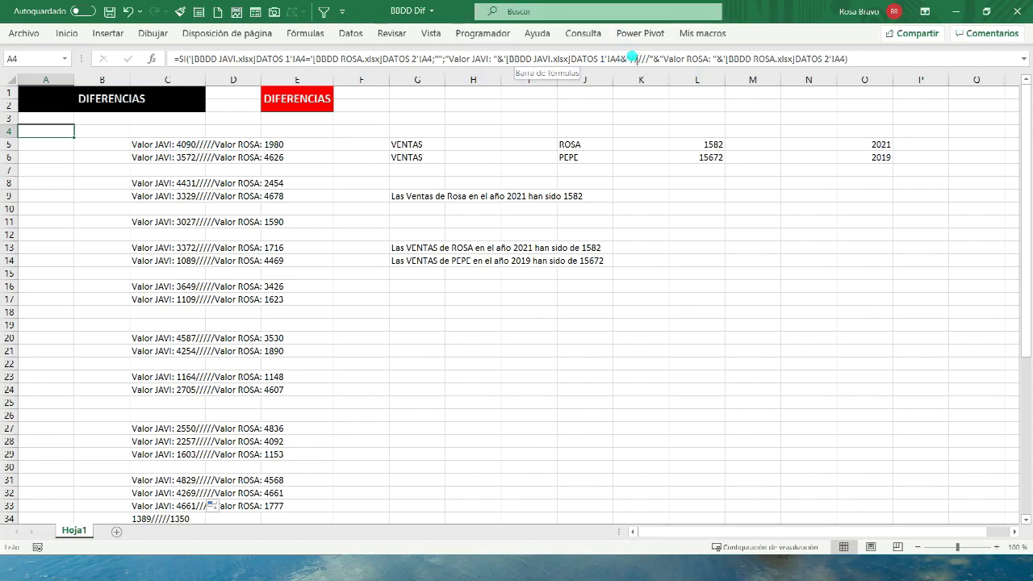
pyautogui.click(632, 59)
pyautogui.write('caracter(10)')
pyautogui.press('Delete')
pyautogui.press('Delete')
pyautogui.press('Delete')
pyautogui.press('Delete')
pyautogui.press('Delete')
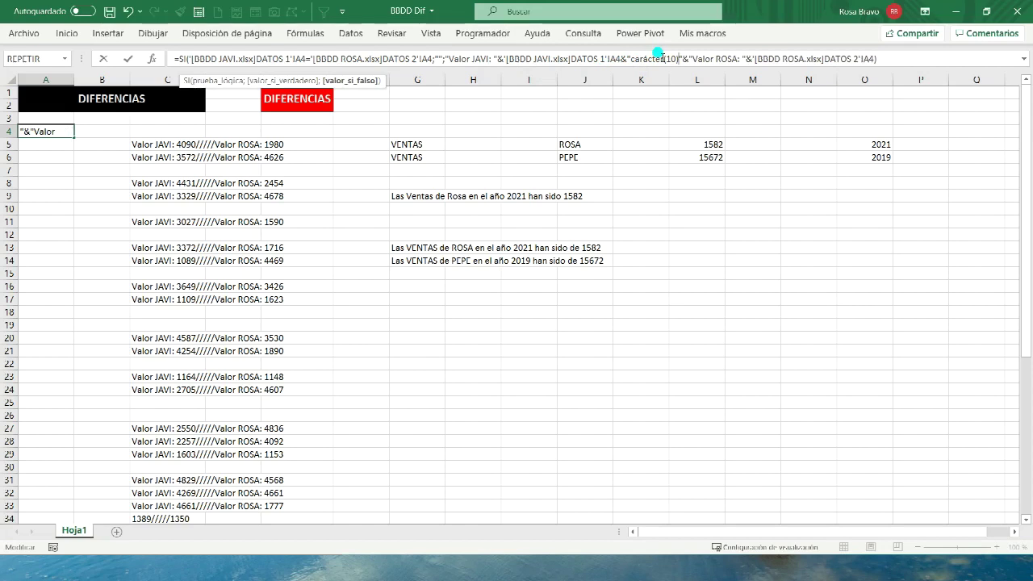
pyautogui.press('Delete')
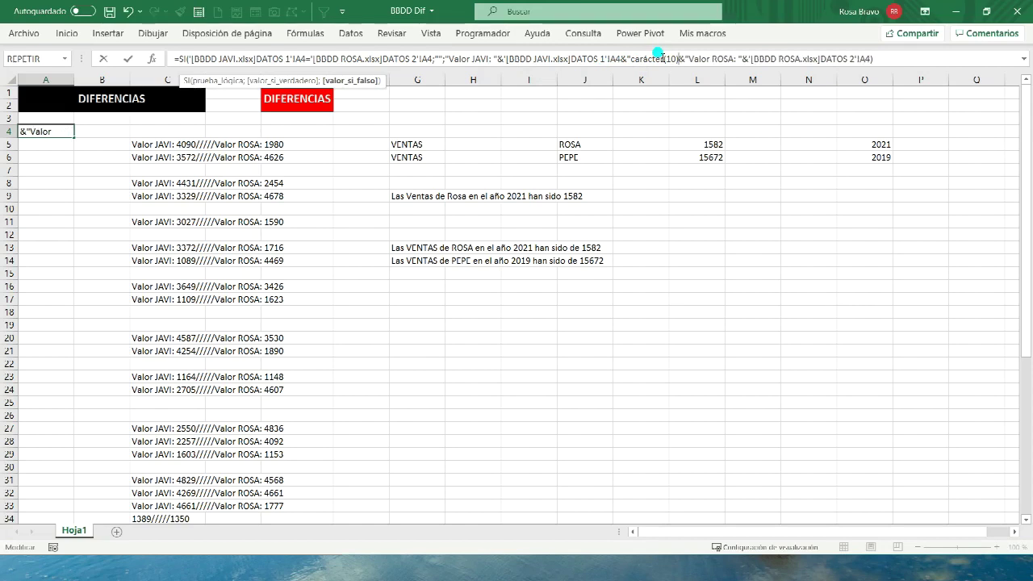
pyautogui.click(630, 58)
pyautogui.press('Delete')
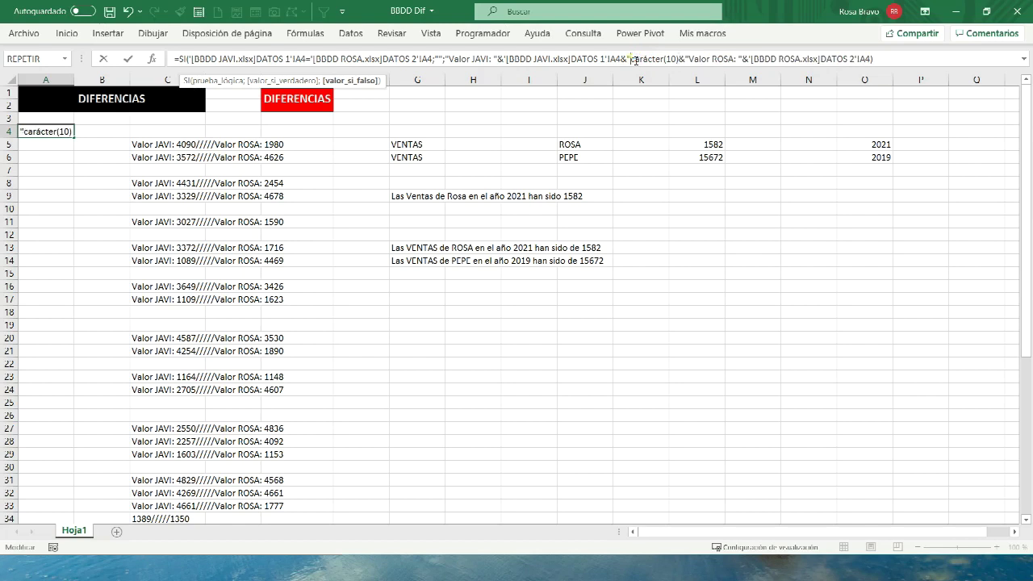
pyautogui.hotkey('ctrl', 'Return')
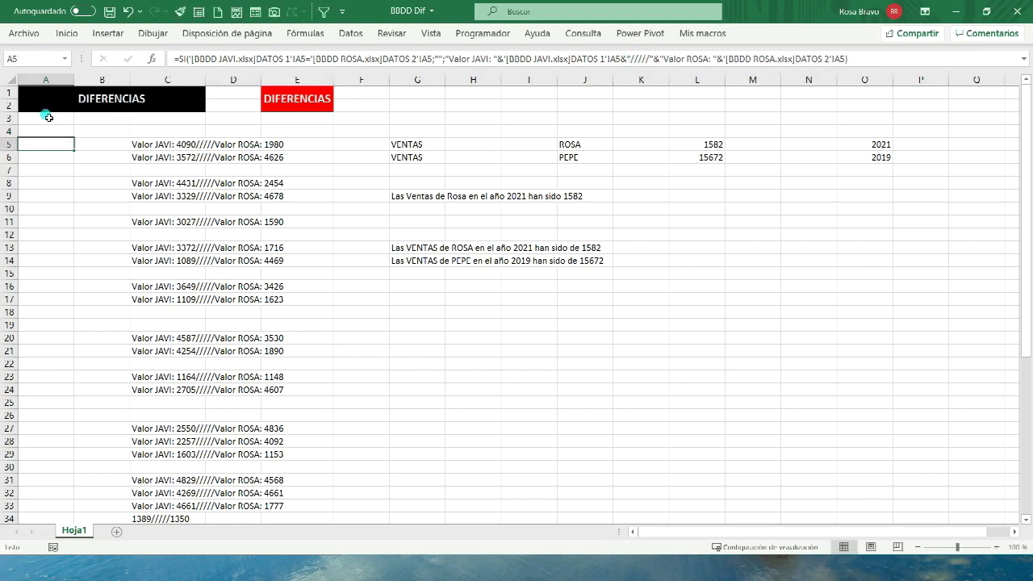
# Refill the line-break formula down column C to row 52
pyautogui.moveTo(77, 139)
pyautogui.mouseDown()
pyautogui.moveTo(234, 415)
pyautogui.moveTo(253, 539)
pyautogui.mouseUp()
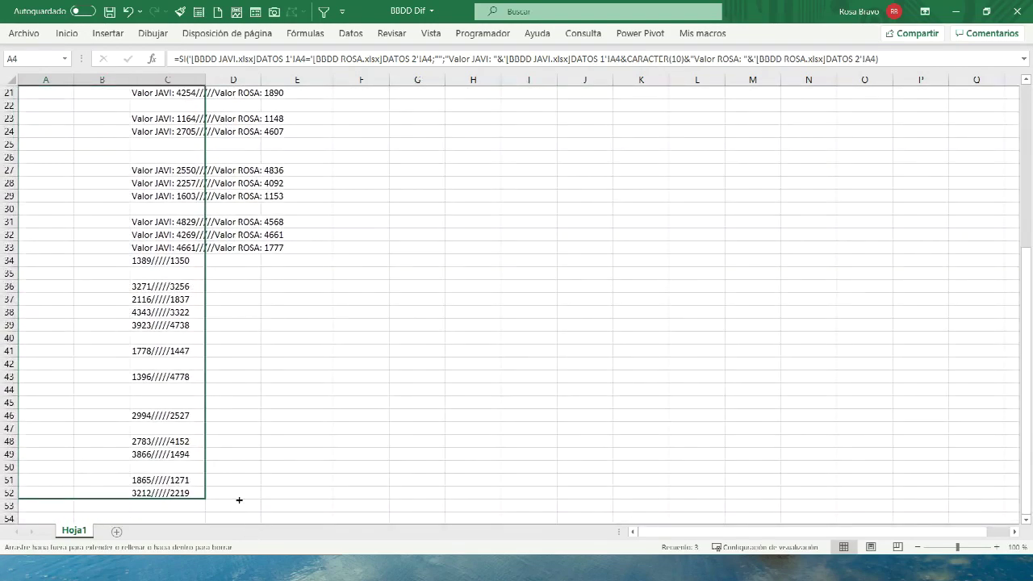
pyautogui.moveTo(240, 502); pyautogui.dragTo(240, 501)
pyautogui.scroll(7, 142, 287)
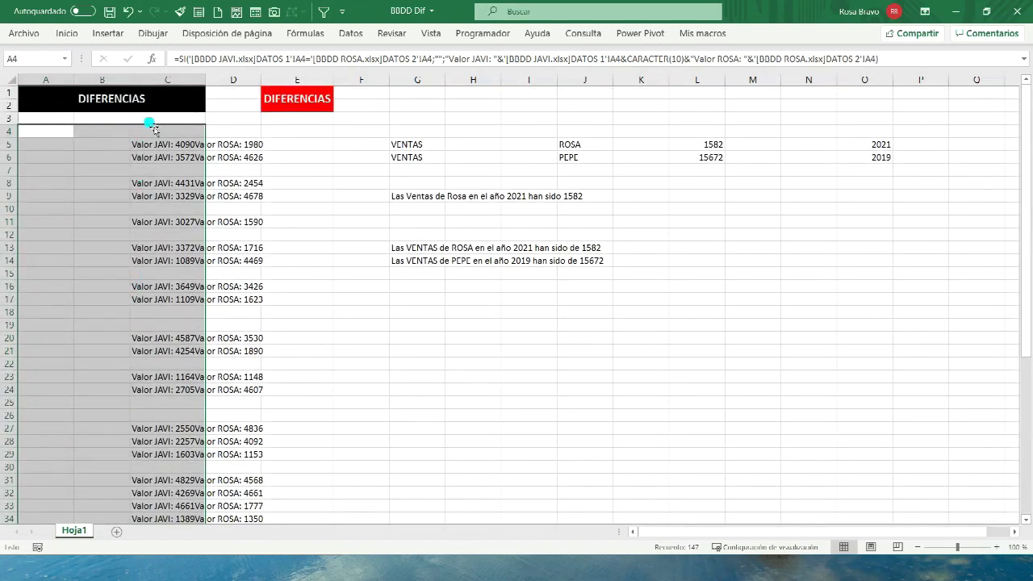
# Clear the old notes in G5:P15 and apply Ajustar texto to the whole sheet
pyautogui.moveTo(393, 145); pyautogui.dragTo(970, 276)
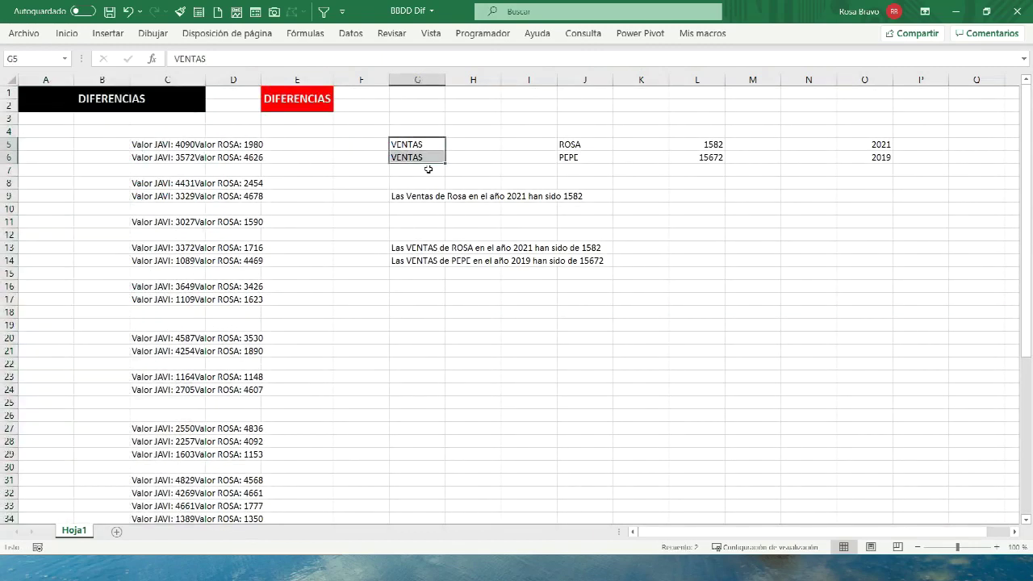
pyautogui.press('Delete')
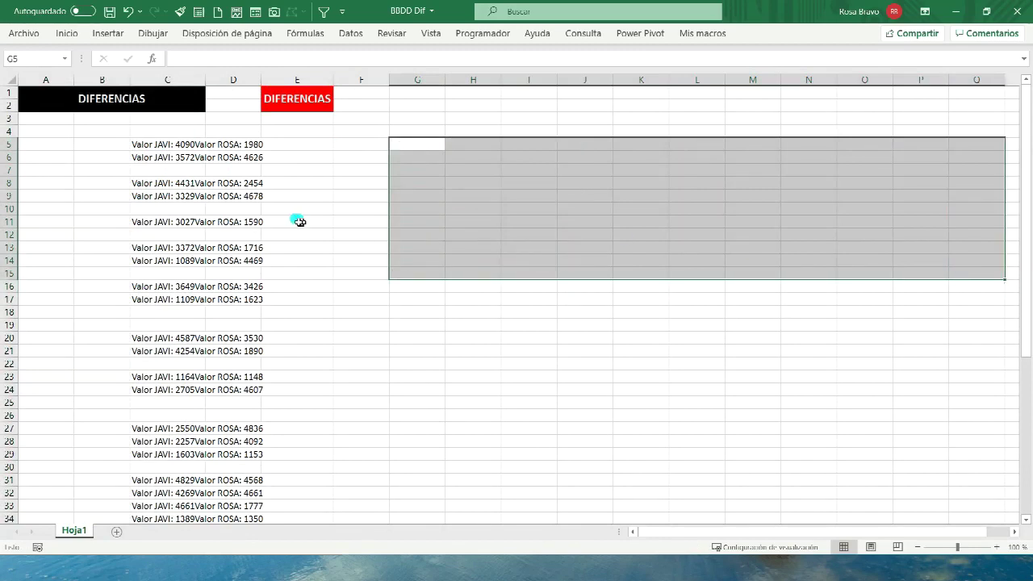
pyautogui.click(11, 79)
pyautogui.click(66, 34)
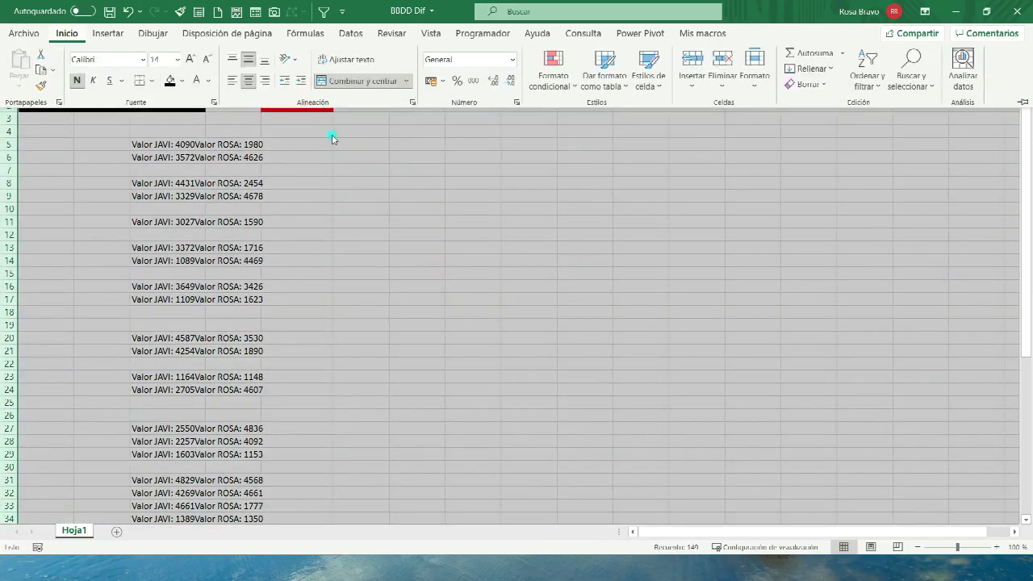
pyautogui.click(334, 60)
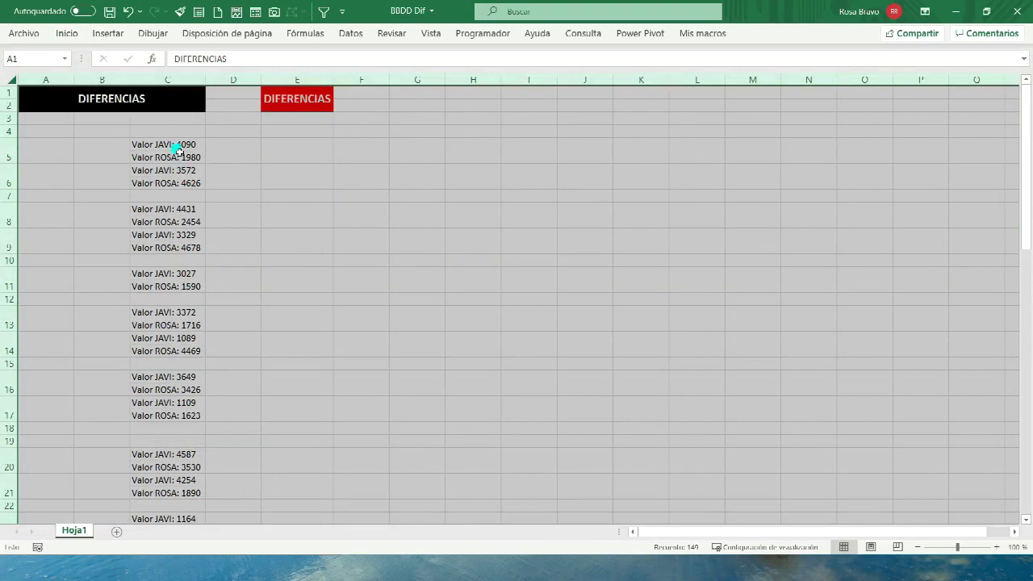
pyautogui.click(178, 155)
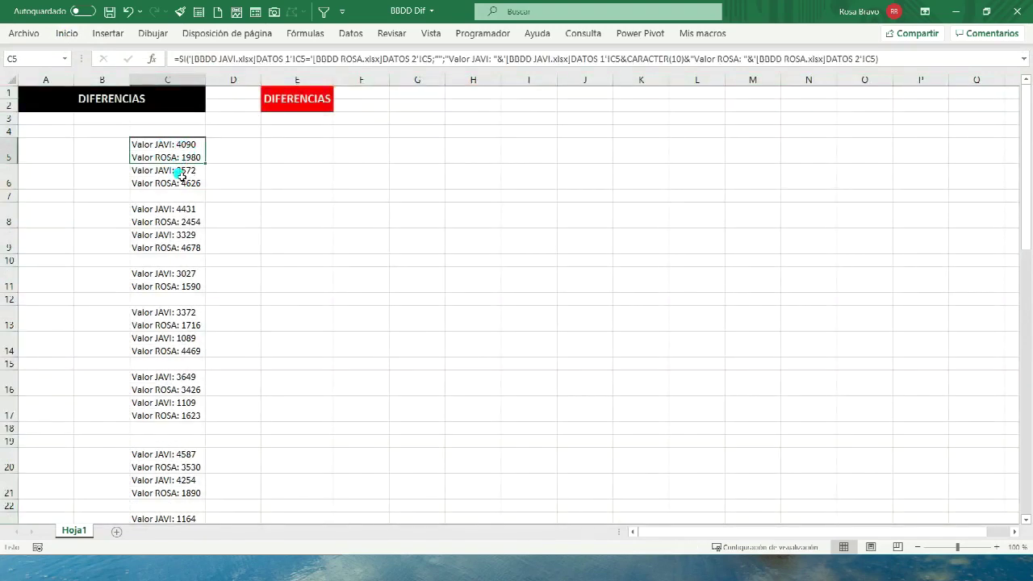
pyautogui.click(168, 173)
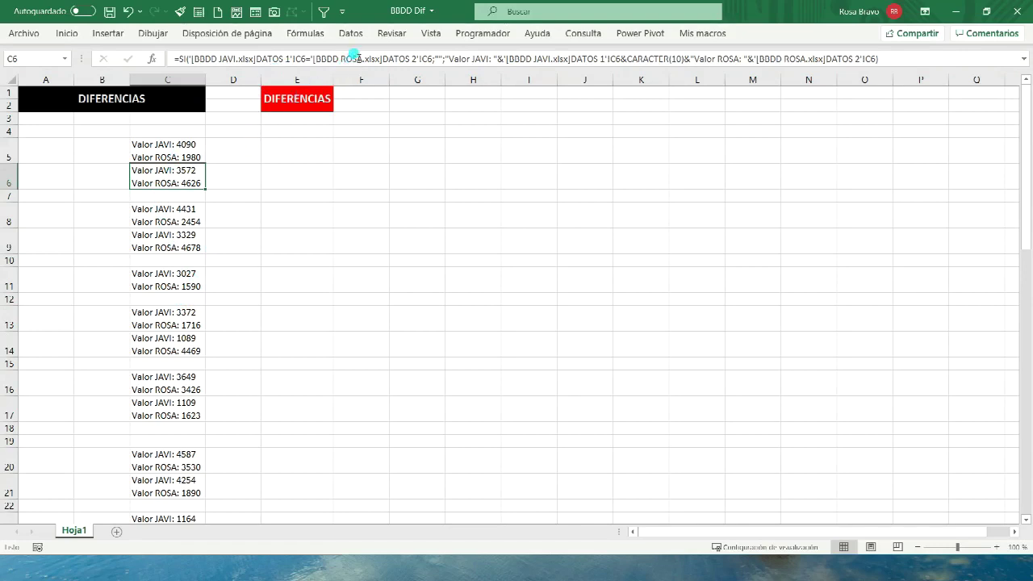
# Tile the workbook windows vertically with Organizar todo and minimize the unrelated fourth workbook
pyautogui.click(435, 39)
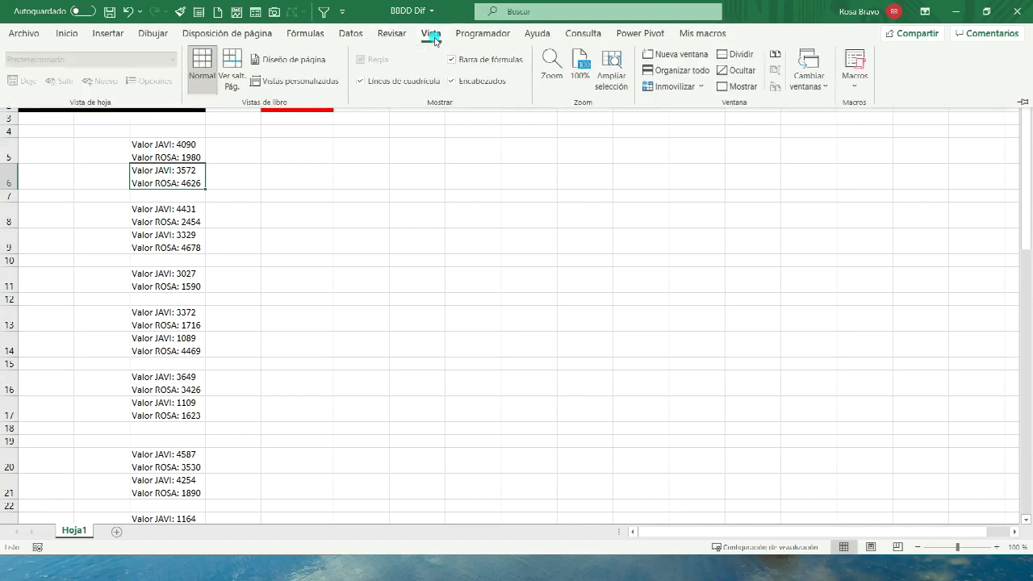
pyautogui.click(674, 71)
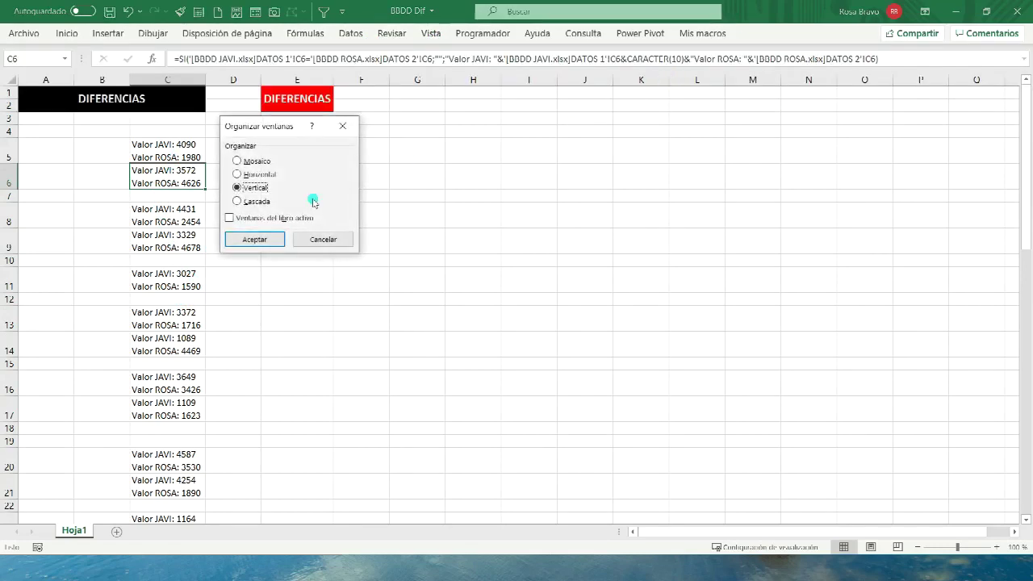
pyautogui.click(237, 174)
pyautogui.click(237, 188)
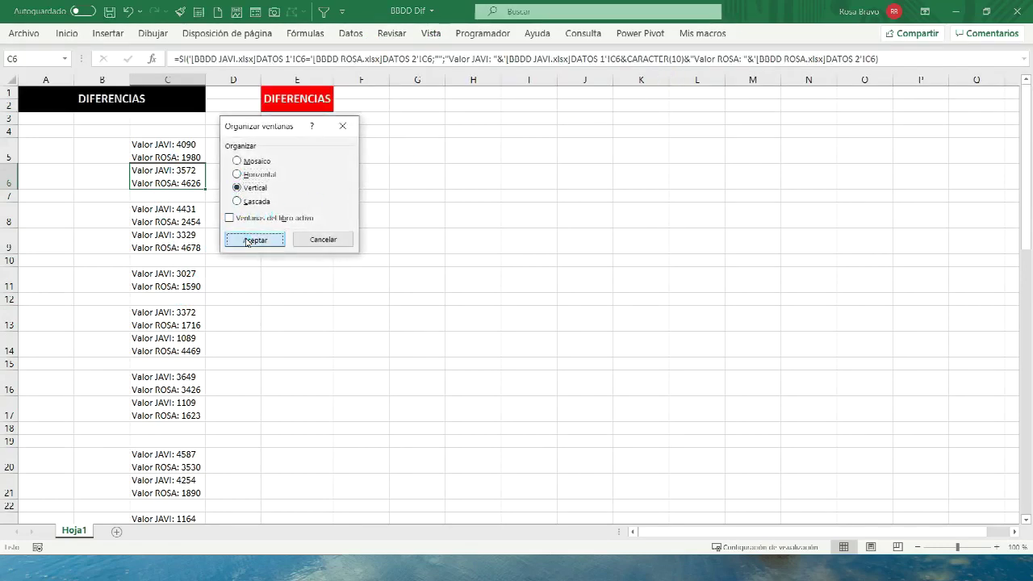
pyautogui.click(250, 239)
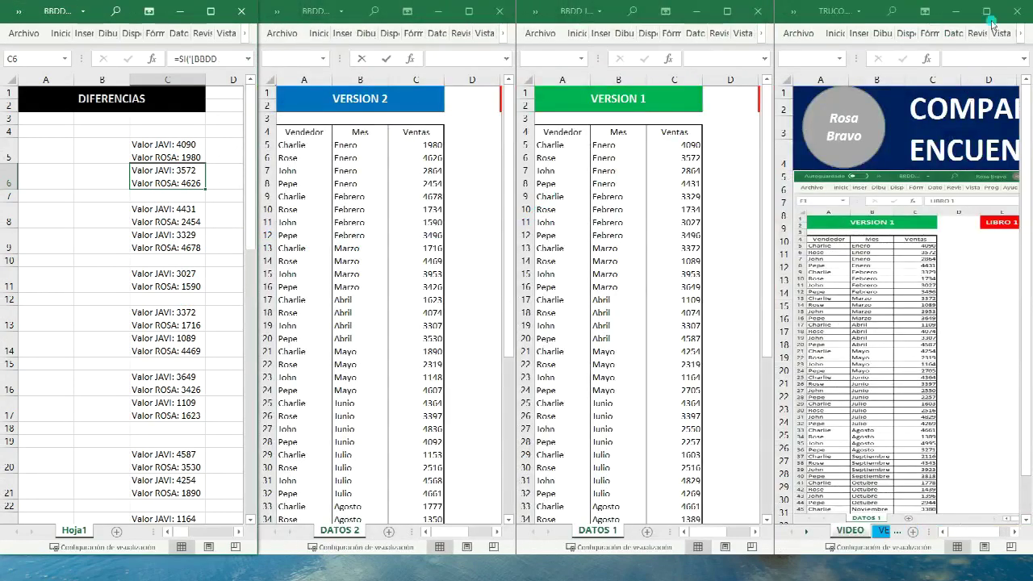
pyautogui.click(959, 11)
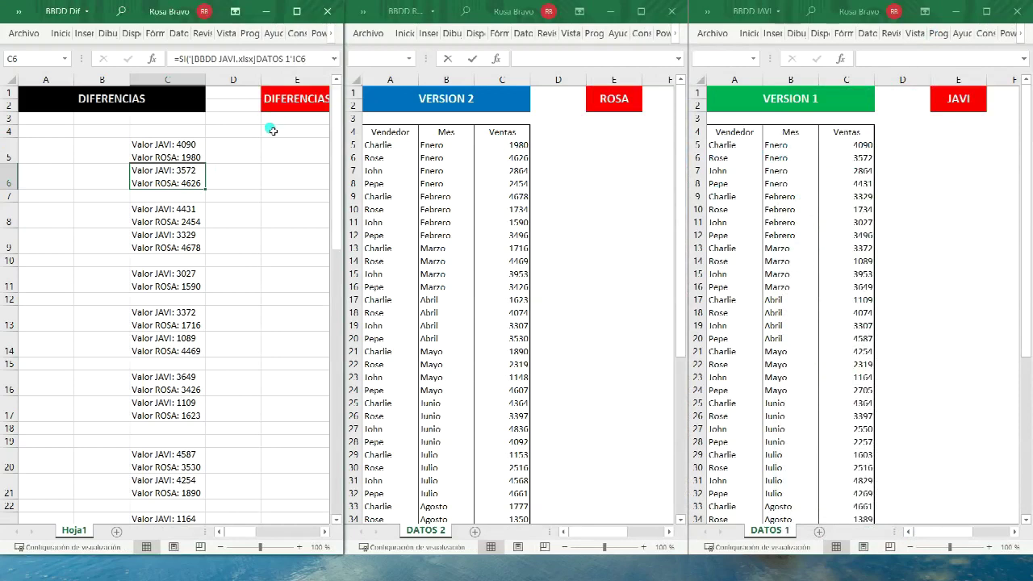
# Review the differences listed in C5 and rows 14, 16 and 17
pyautogui.click(194, 151)
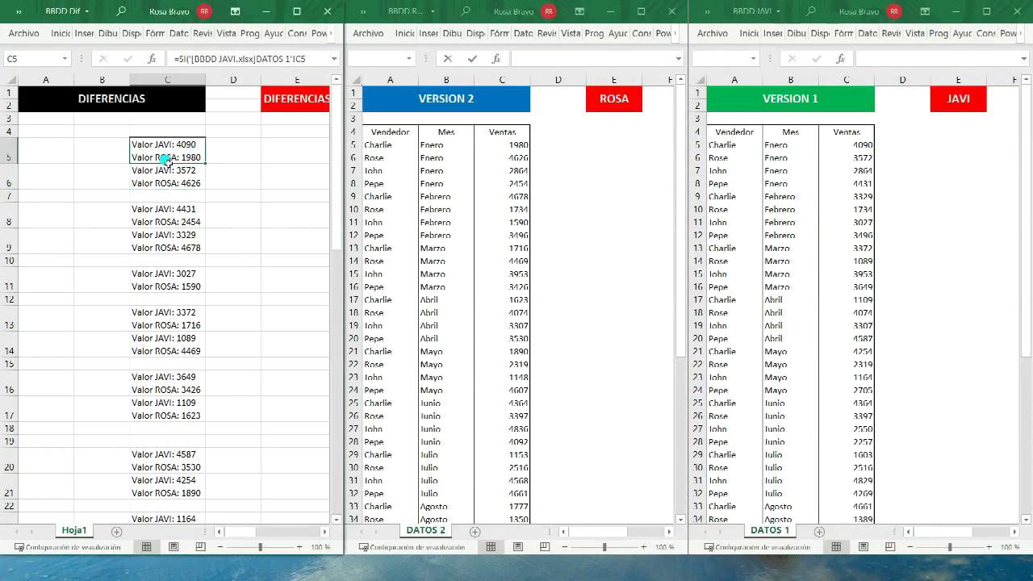
pyautogui.click(202, 347)
pyautogui.click(209, 386)
pyautogui.click(212, 413)
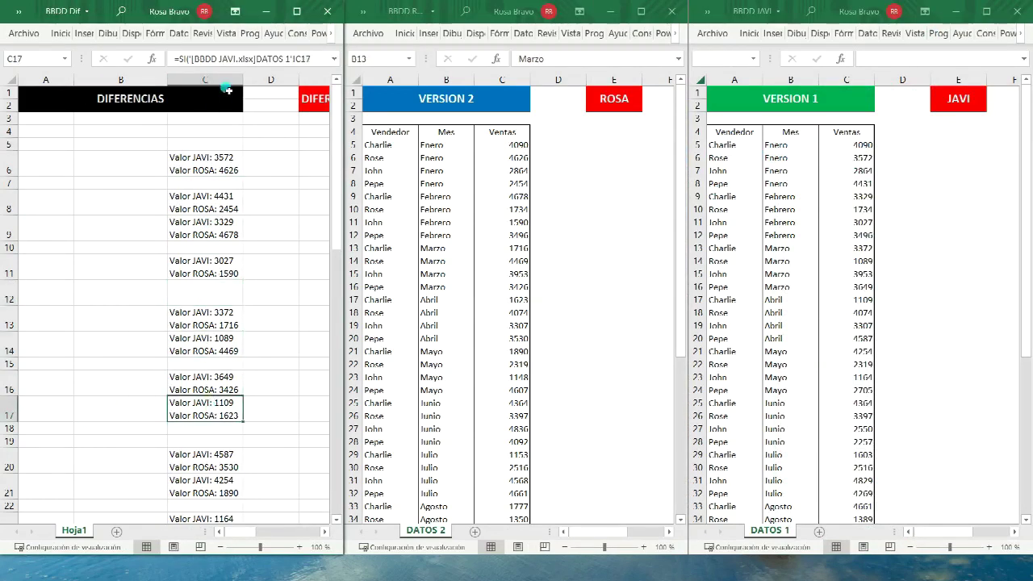
# Change ROSA's Abril sales in C17 from 1623 to 1109 to match JAVI
pyautogui.click(373, 300)
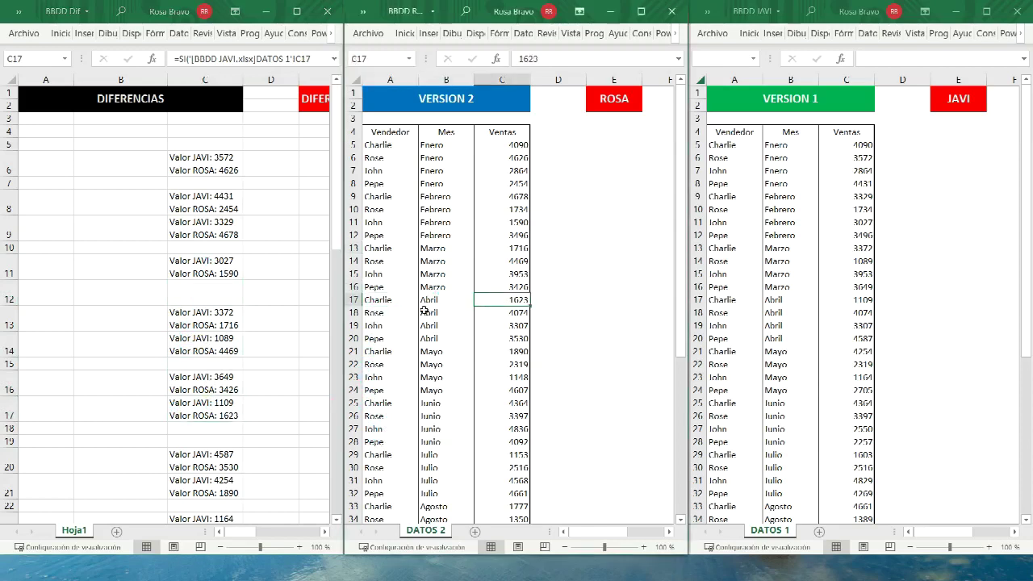
pyautogui.moveTo(396, 299); pyautogui.dragTo(484, 298)
pyautogui.click(503, 299)
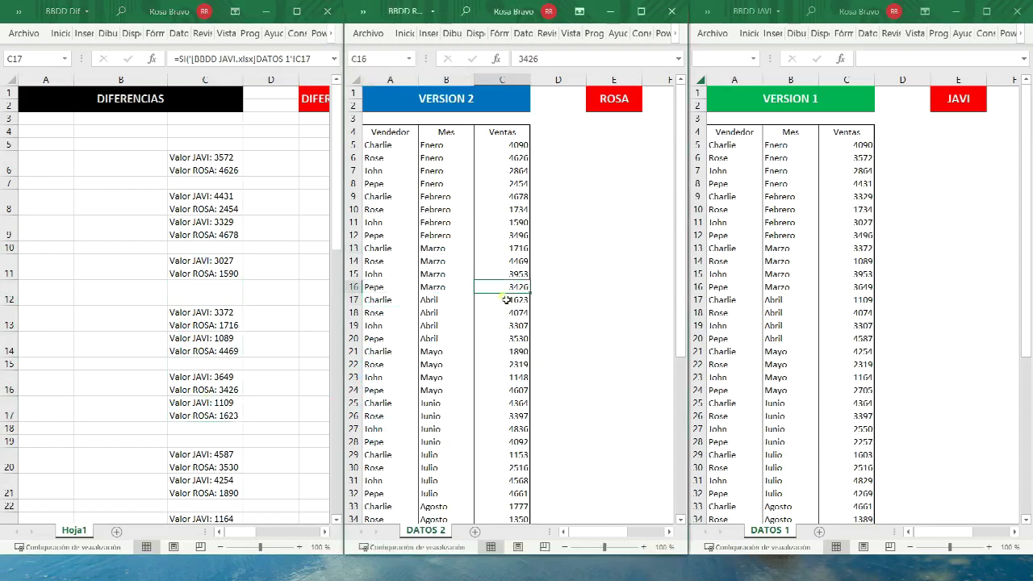
pyautogui.click(843, 302)
pyautogui.keyDown('ctrl'); pyautogui.click(842, 302); pyautogui.keyUp('ctrl')
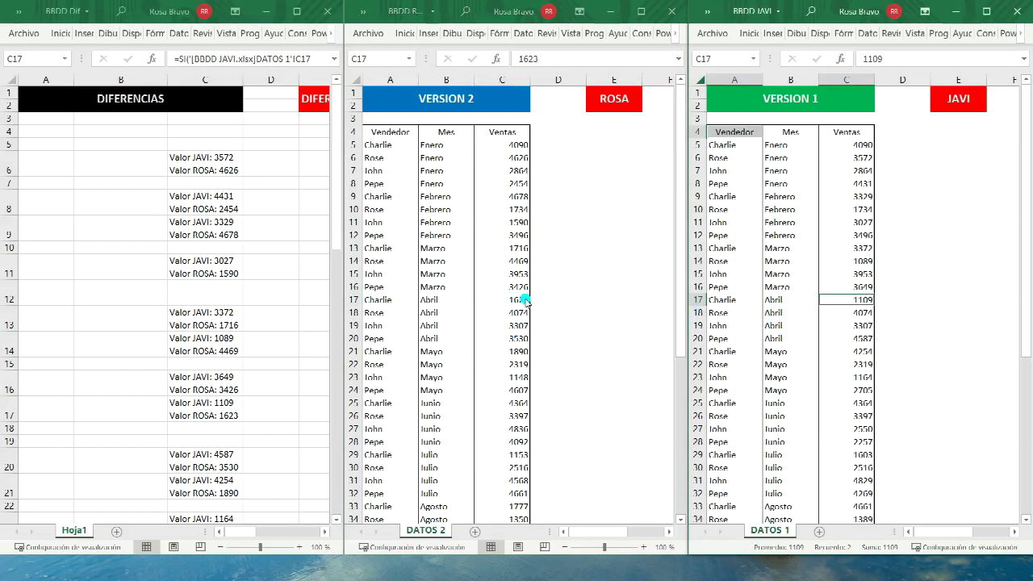
pyautogui.click(518, 301)
pyautogui.write('1109')
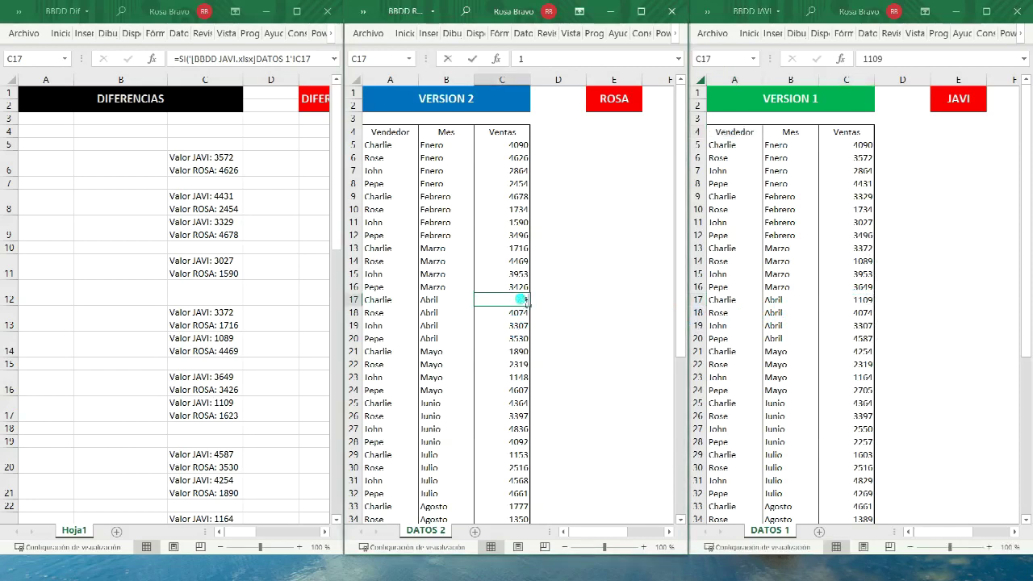
pyautogui.press('Return')
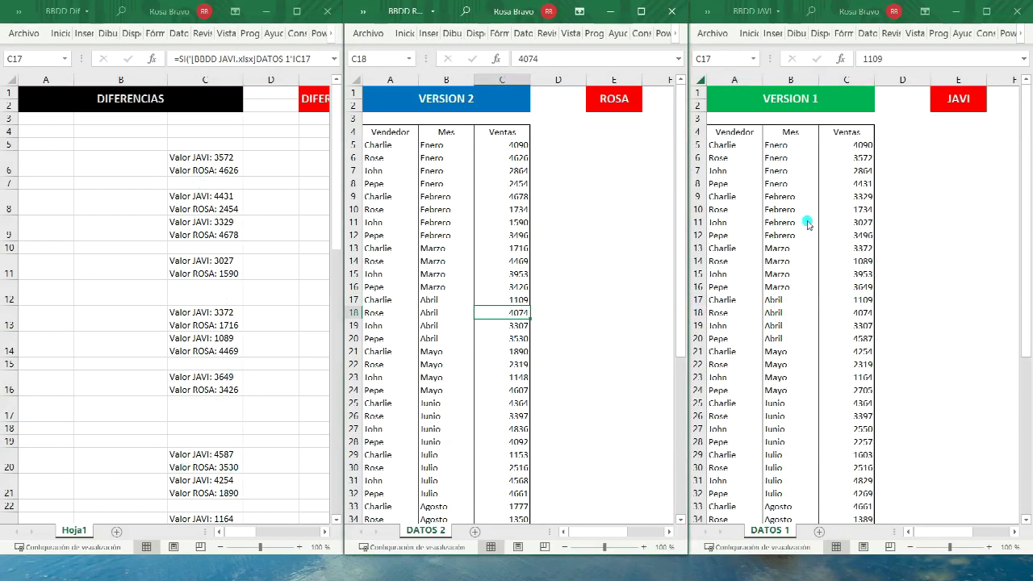
pyautogui.scroll(-3, 212, 315)
pyautogui.scroll(3, 211, 315)
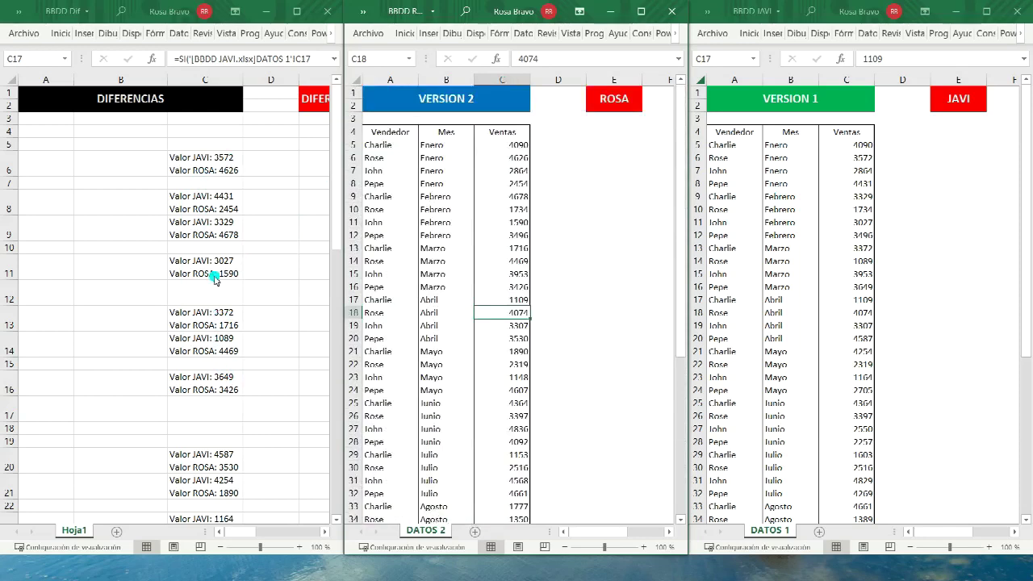